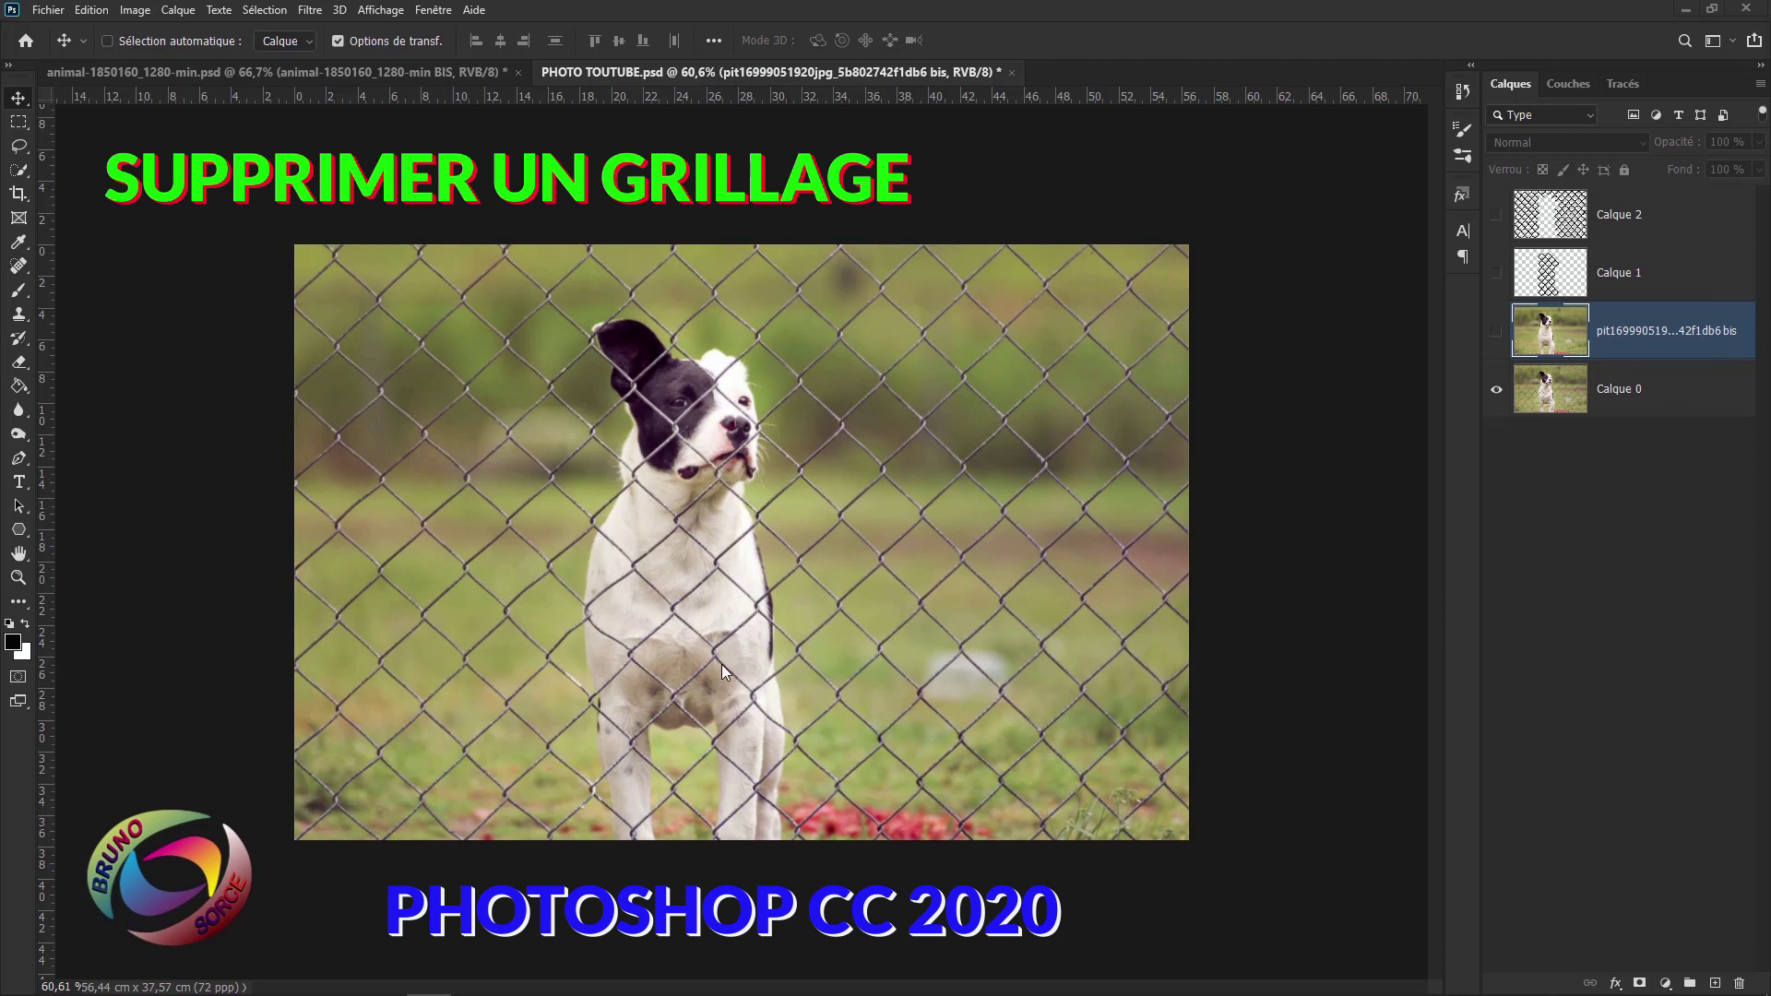
- Toggle the dog photo's fence-free layer to compare before and after, then switch to the horse document
left_click(1497, 334)
left_click(1497, 334)
left_click(1497, 334)
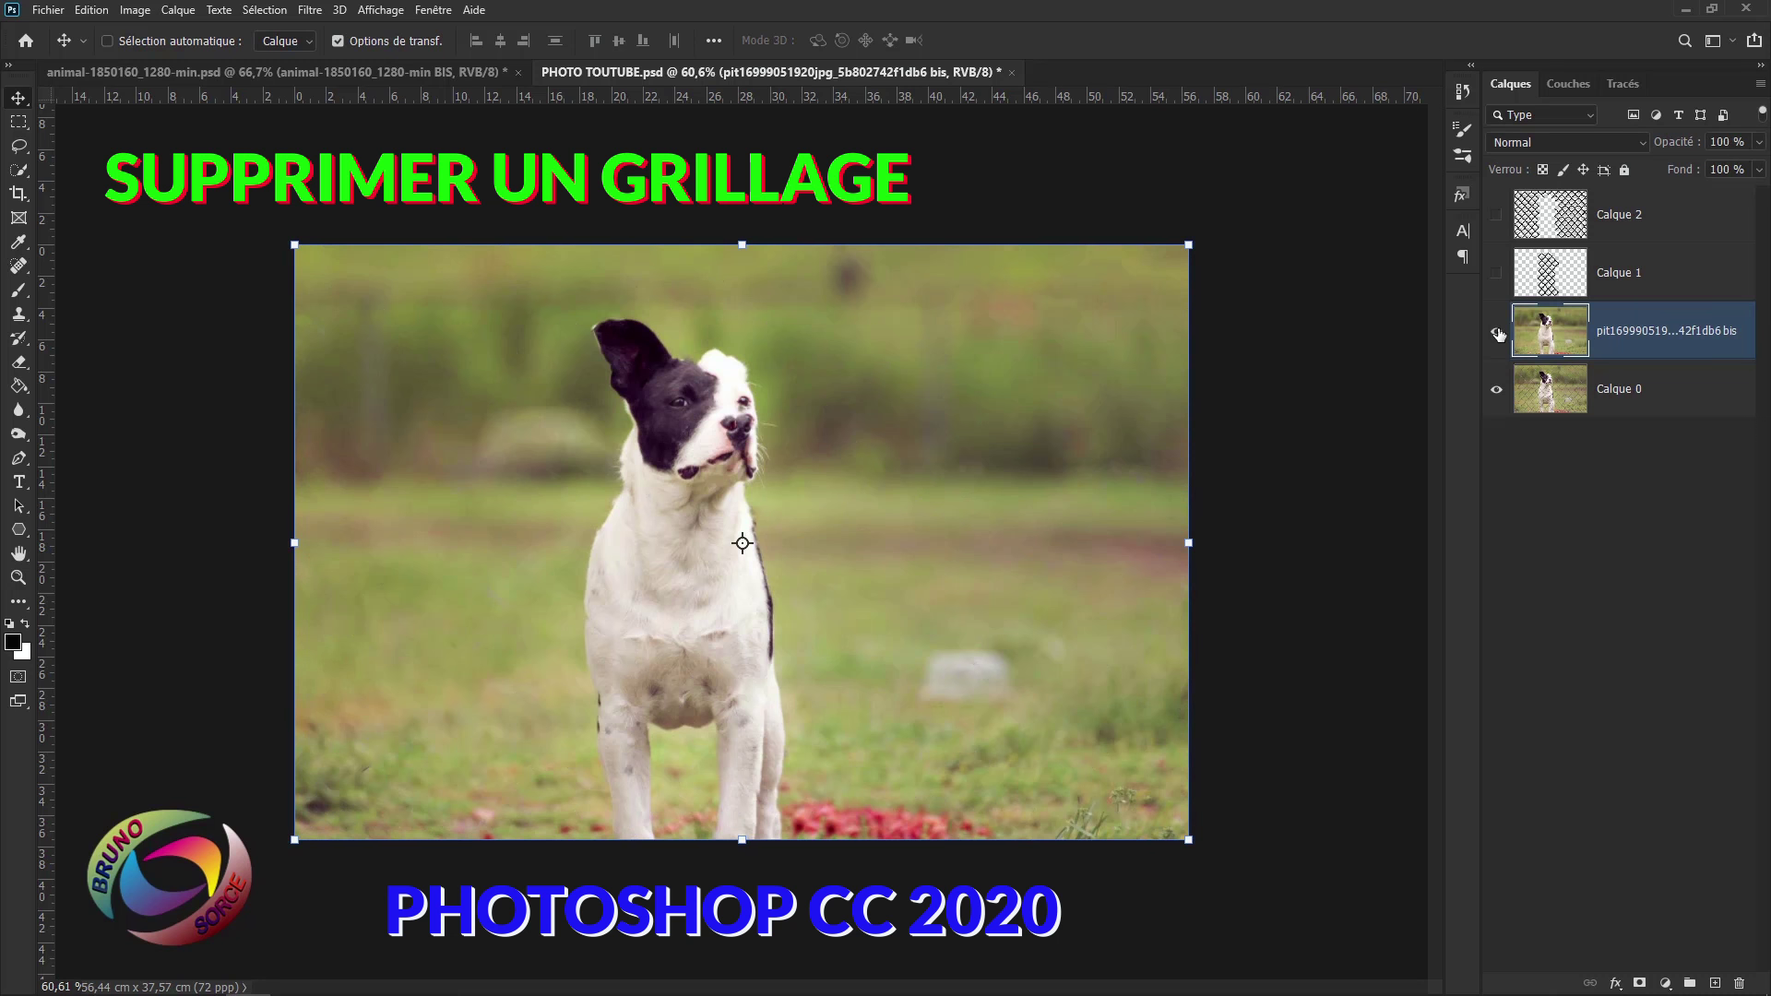
left_click(348, 75)
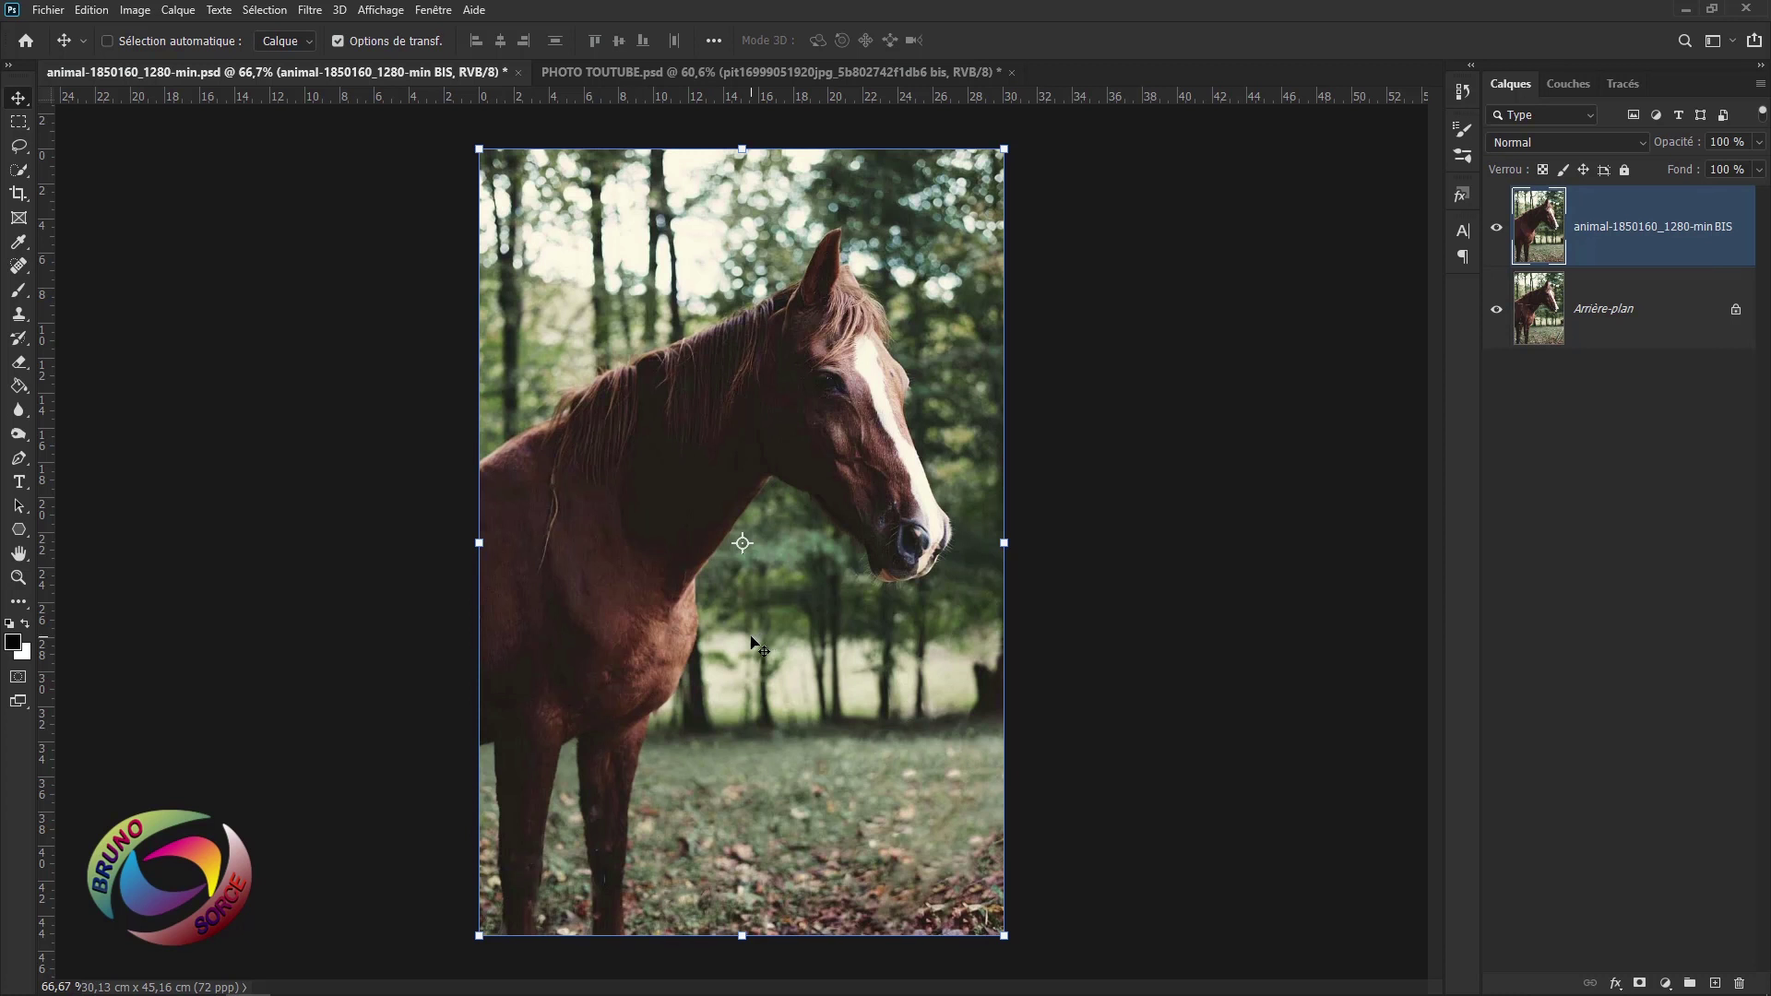
- Hide the dog's fence-free layer to show the fence again, then return to the horse document
left_click(787, 72)
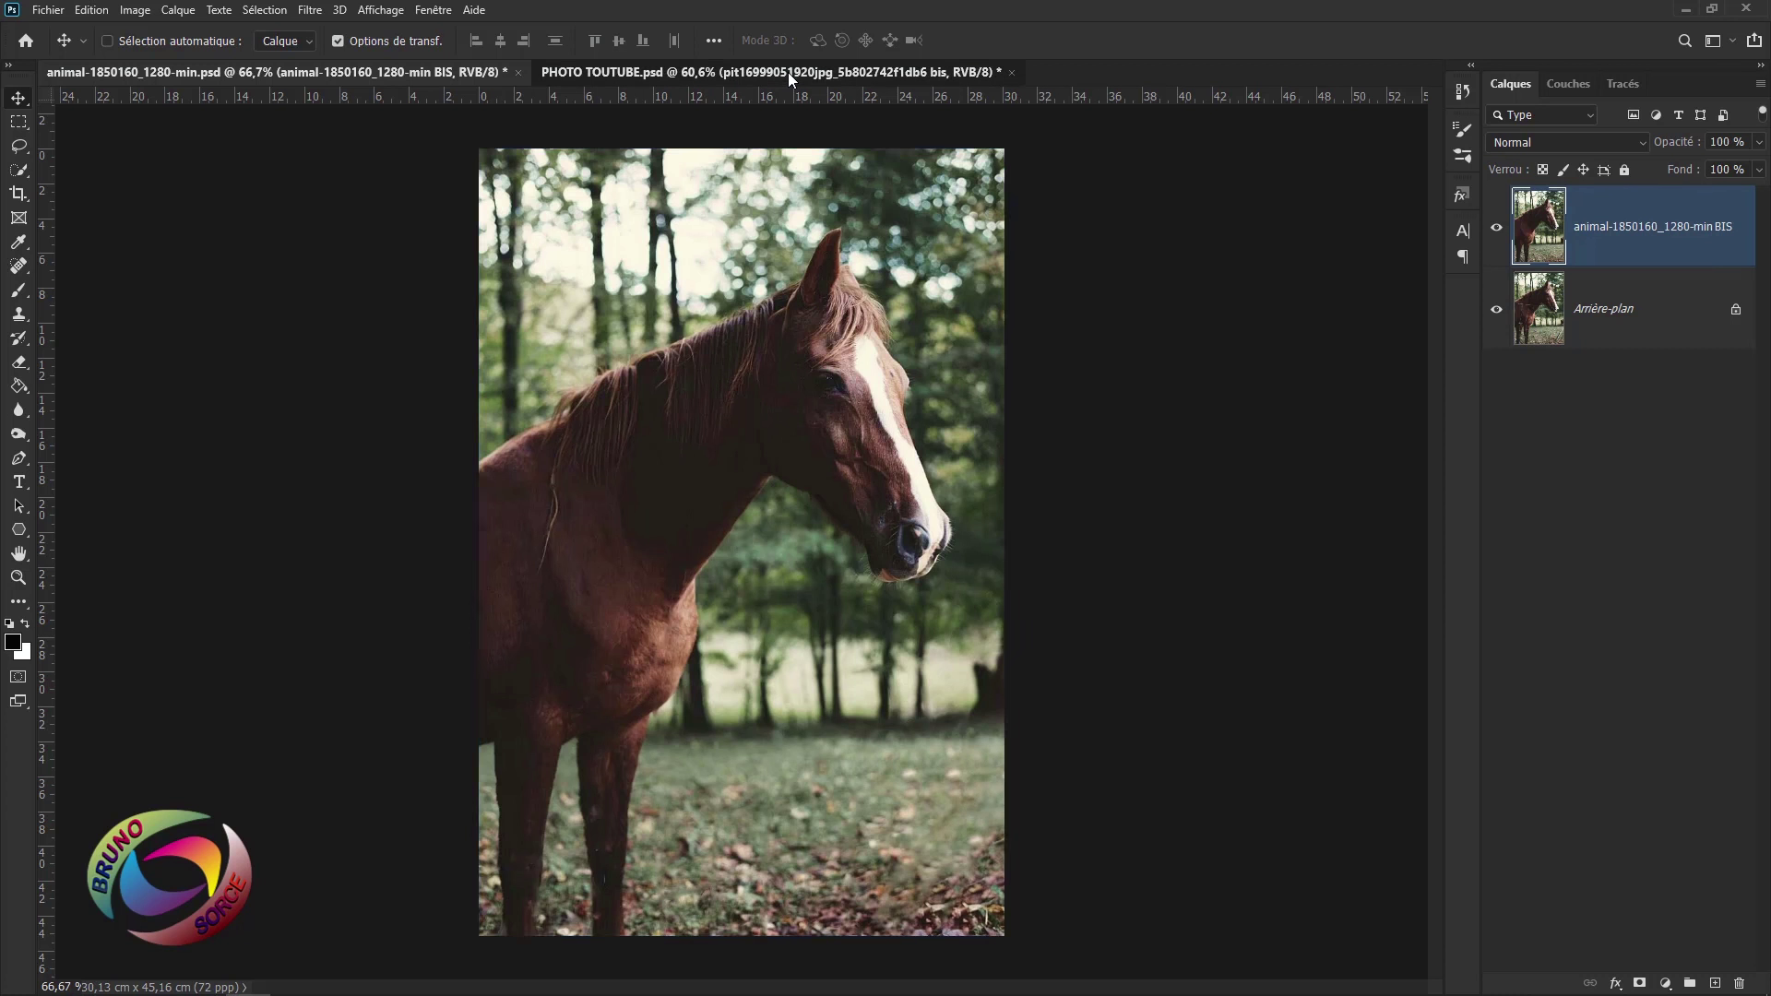
key("ctrl+comma")
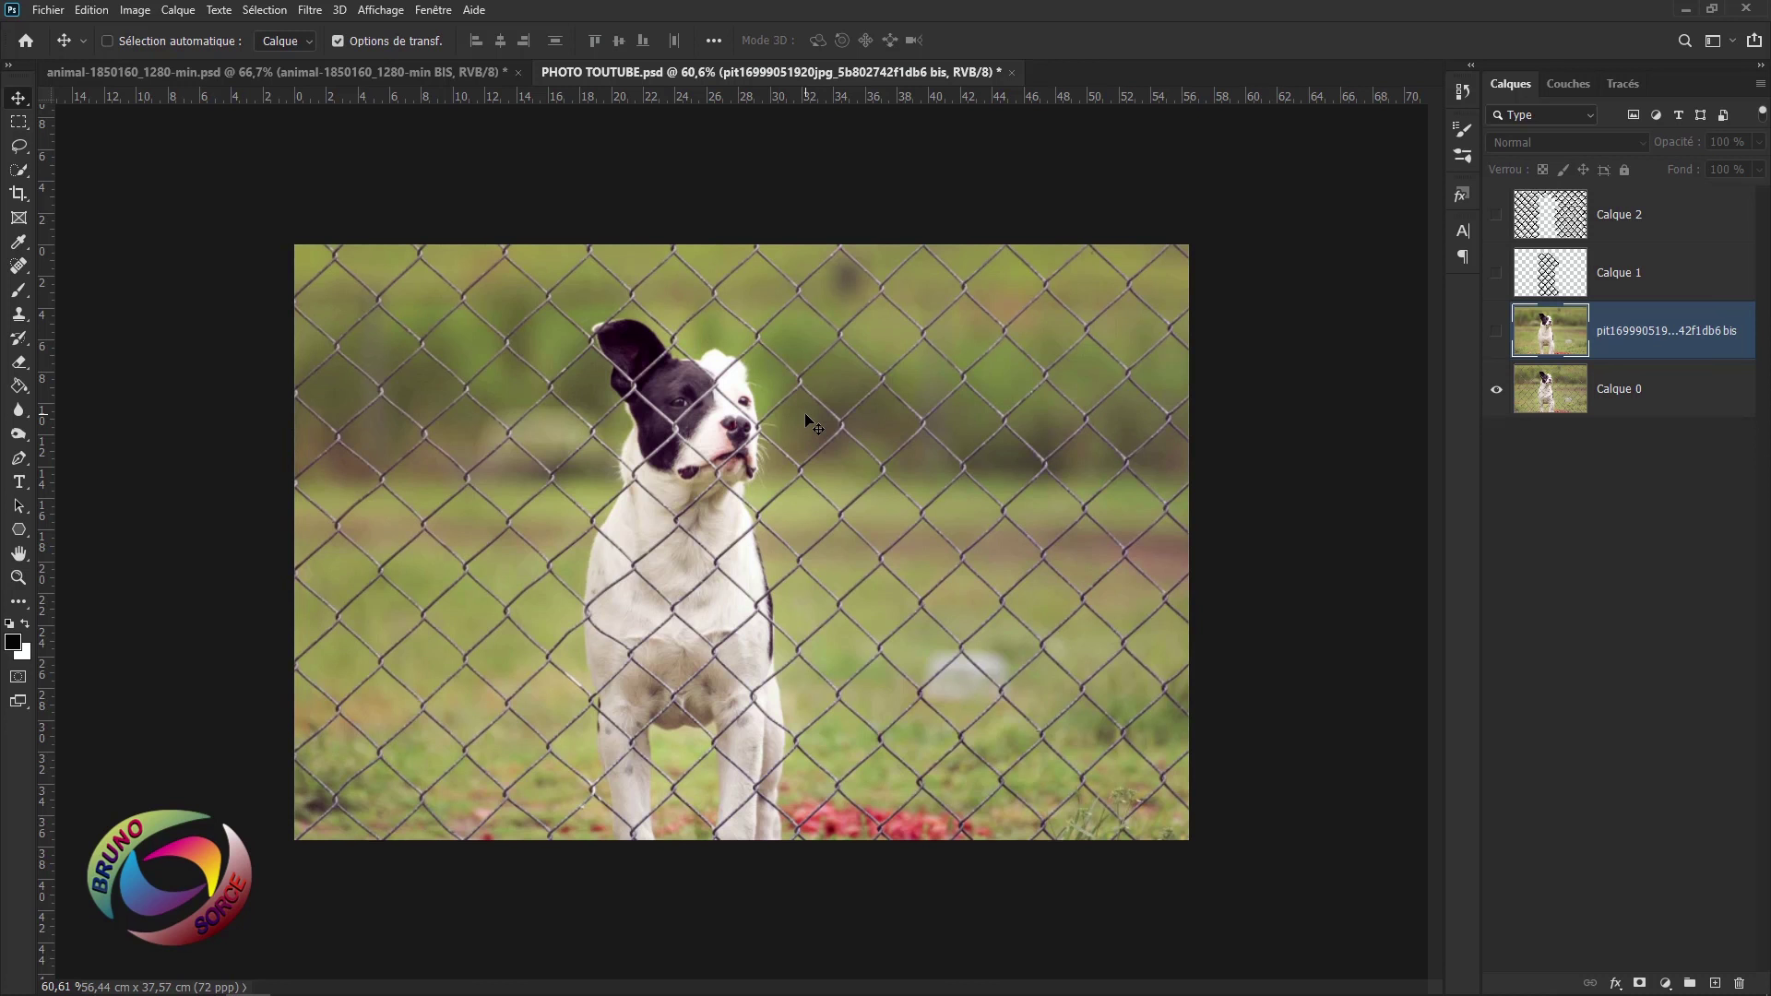
key("ctrl+Tab")
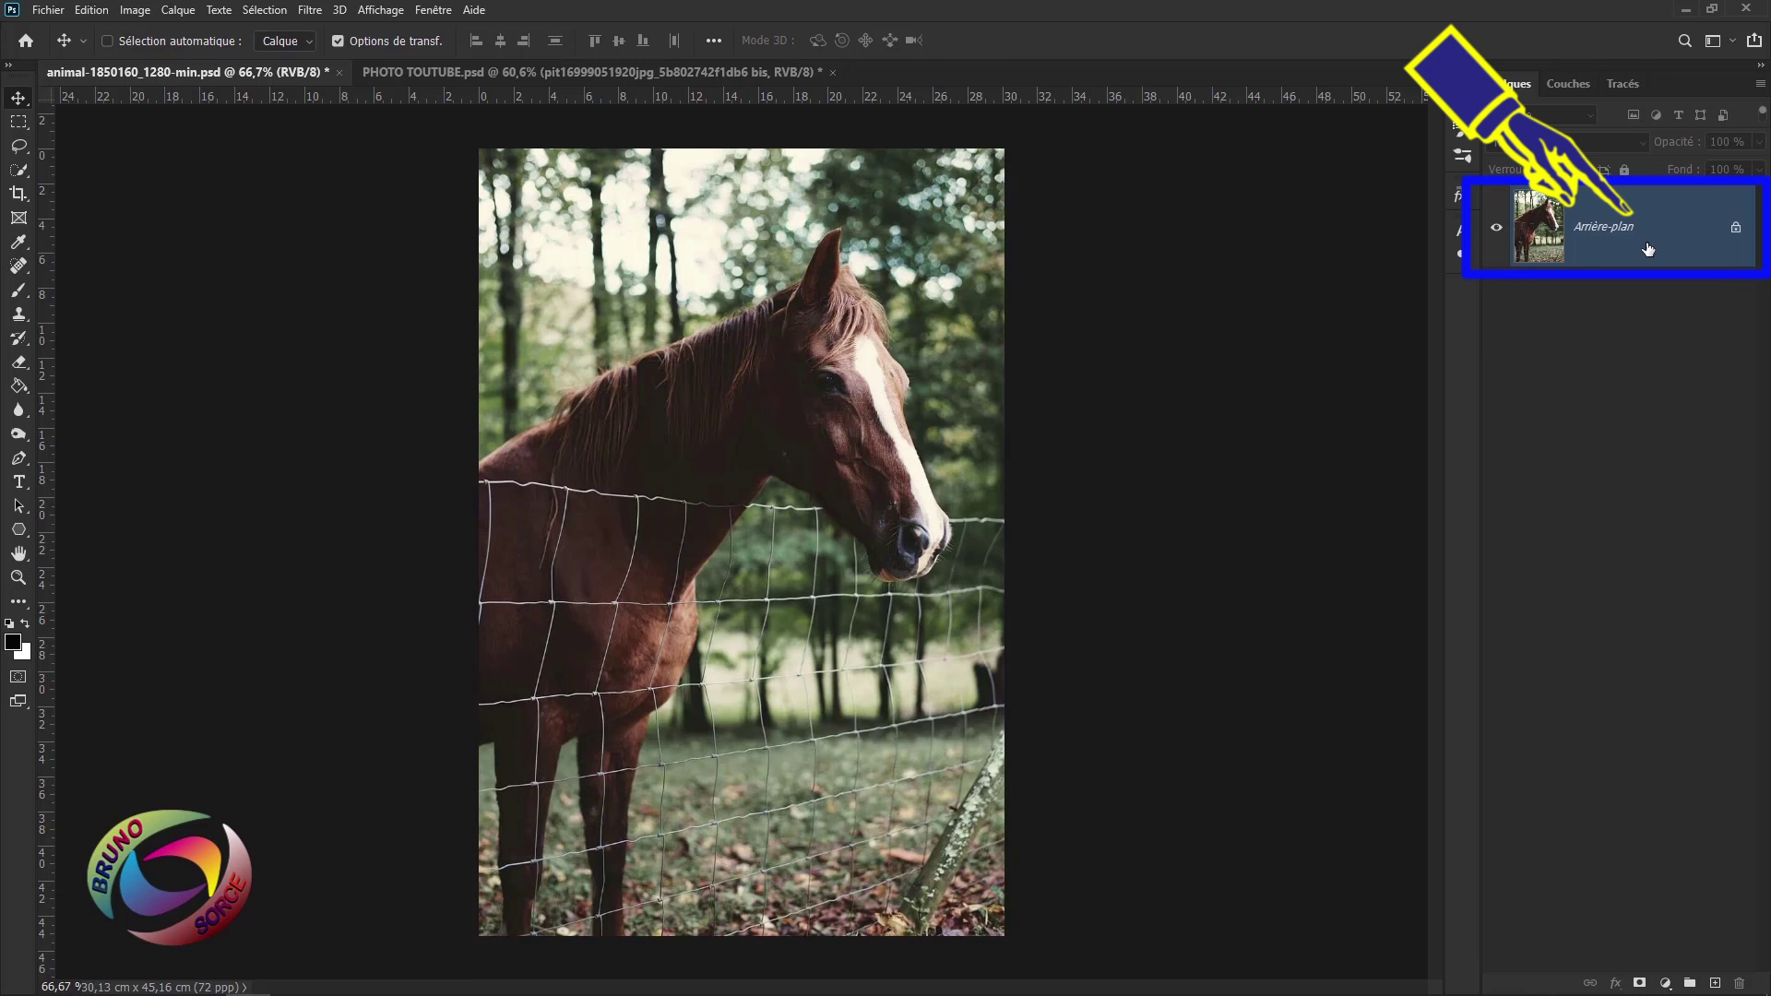
- Duplicate Arrière-plan, hide the original, and add the empty layer Calque 1 on top
mouse_move(1648, 249)
left_mouse_down()
mouse_move(1692, 963)
mouse_move(1716, 985)
left_mouse_up()
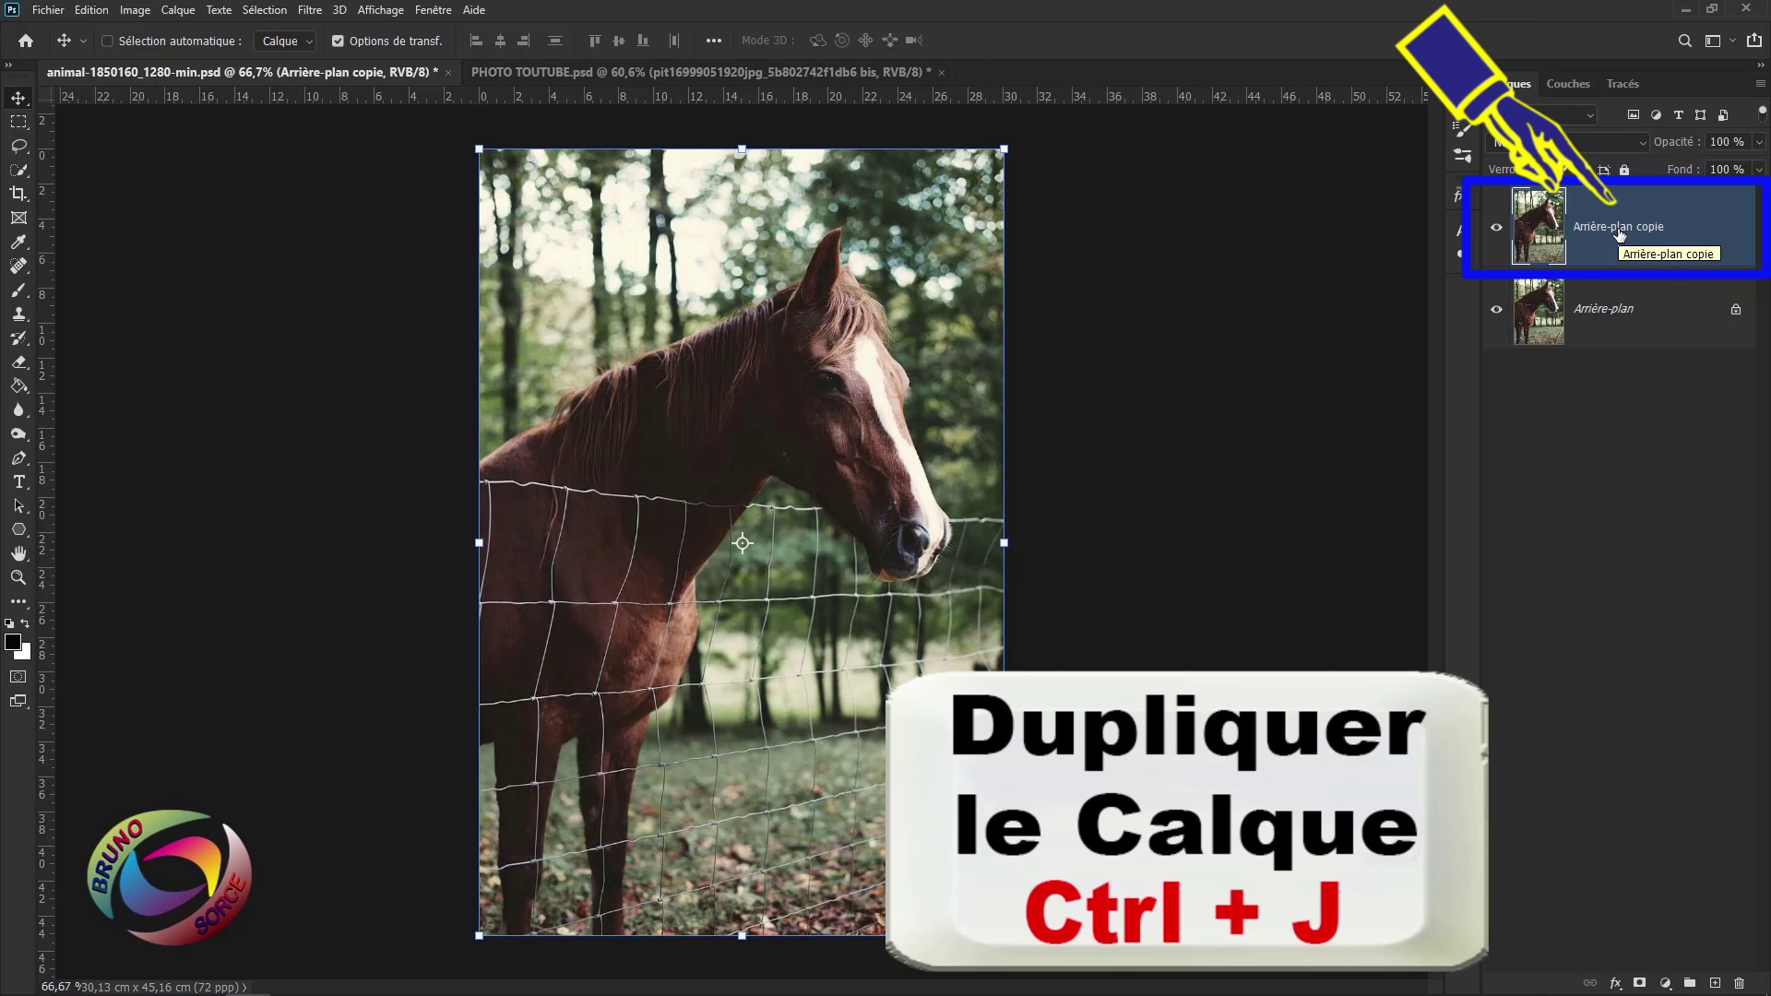
left_click(1496, 310)
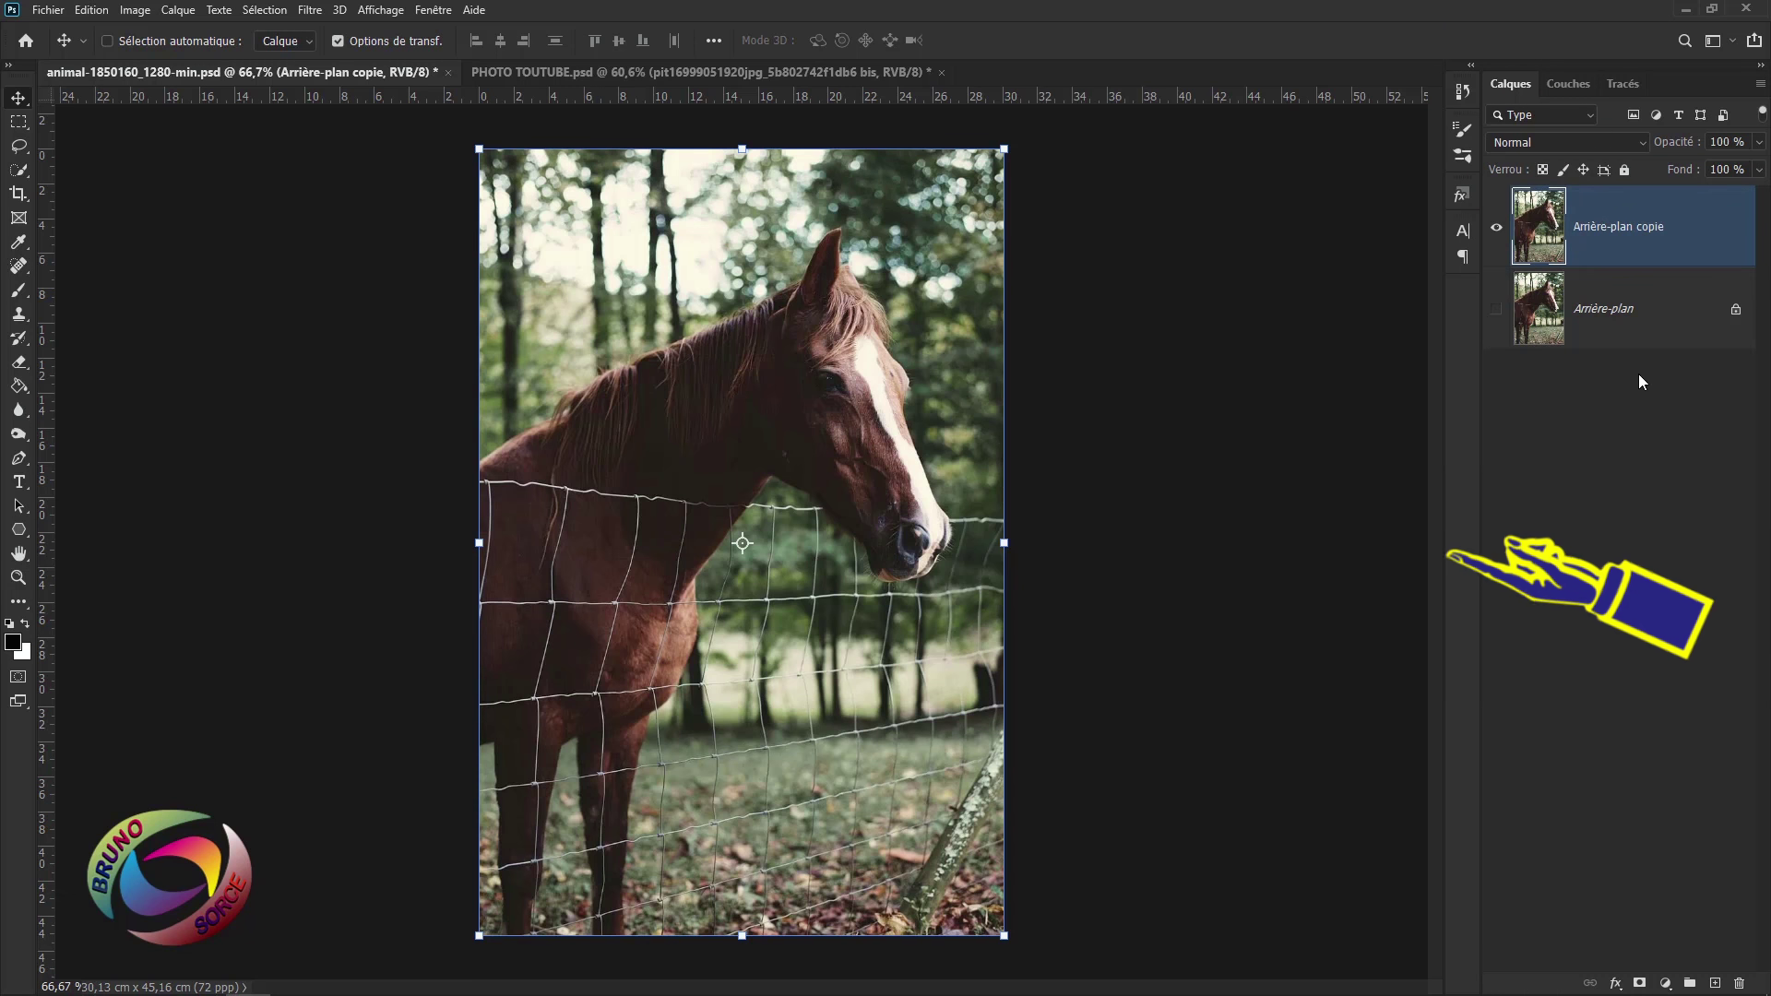
left_click(1716, 983)
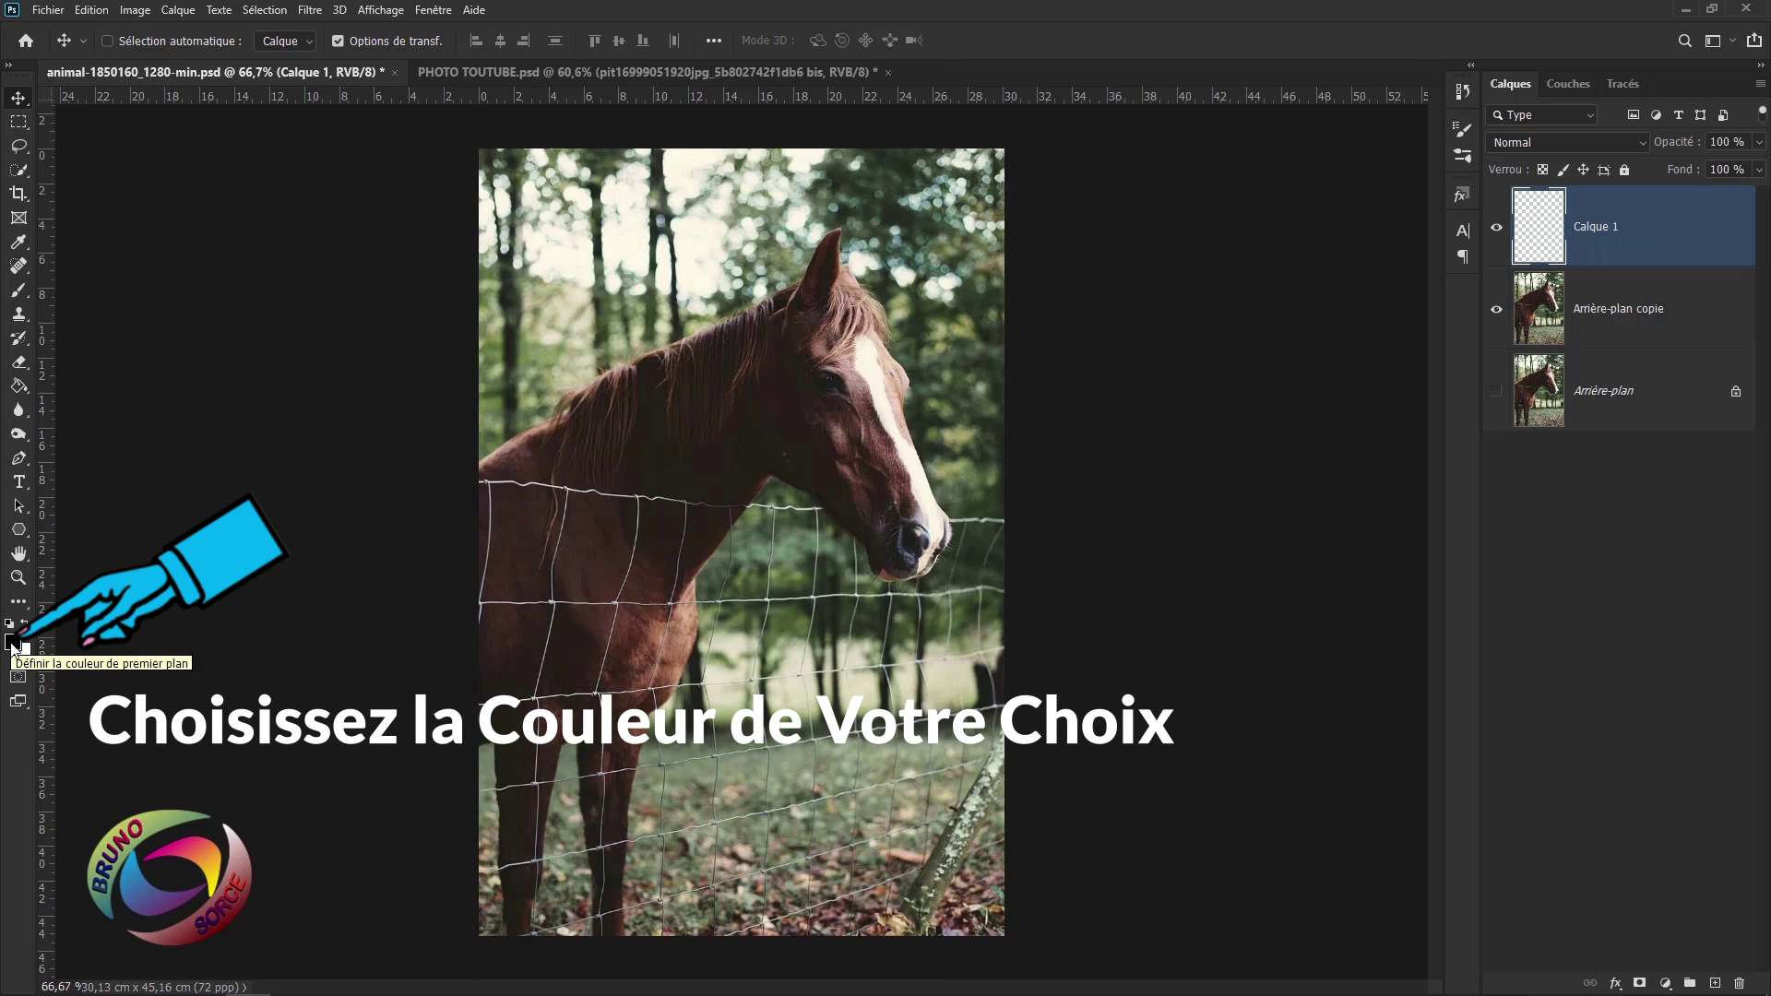
- Set the foreground colour to black (000000)
left_click(12, 641)
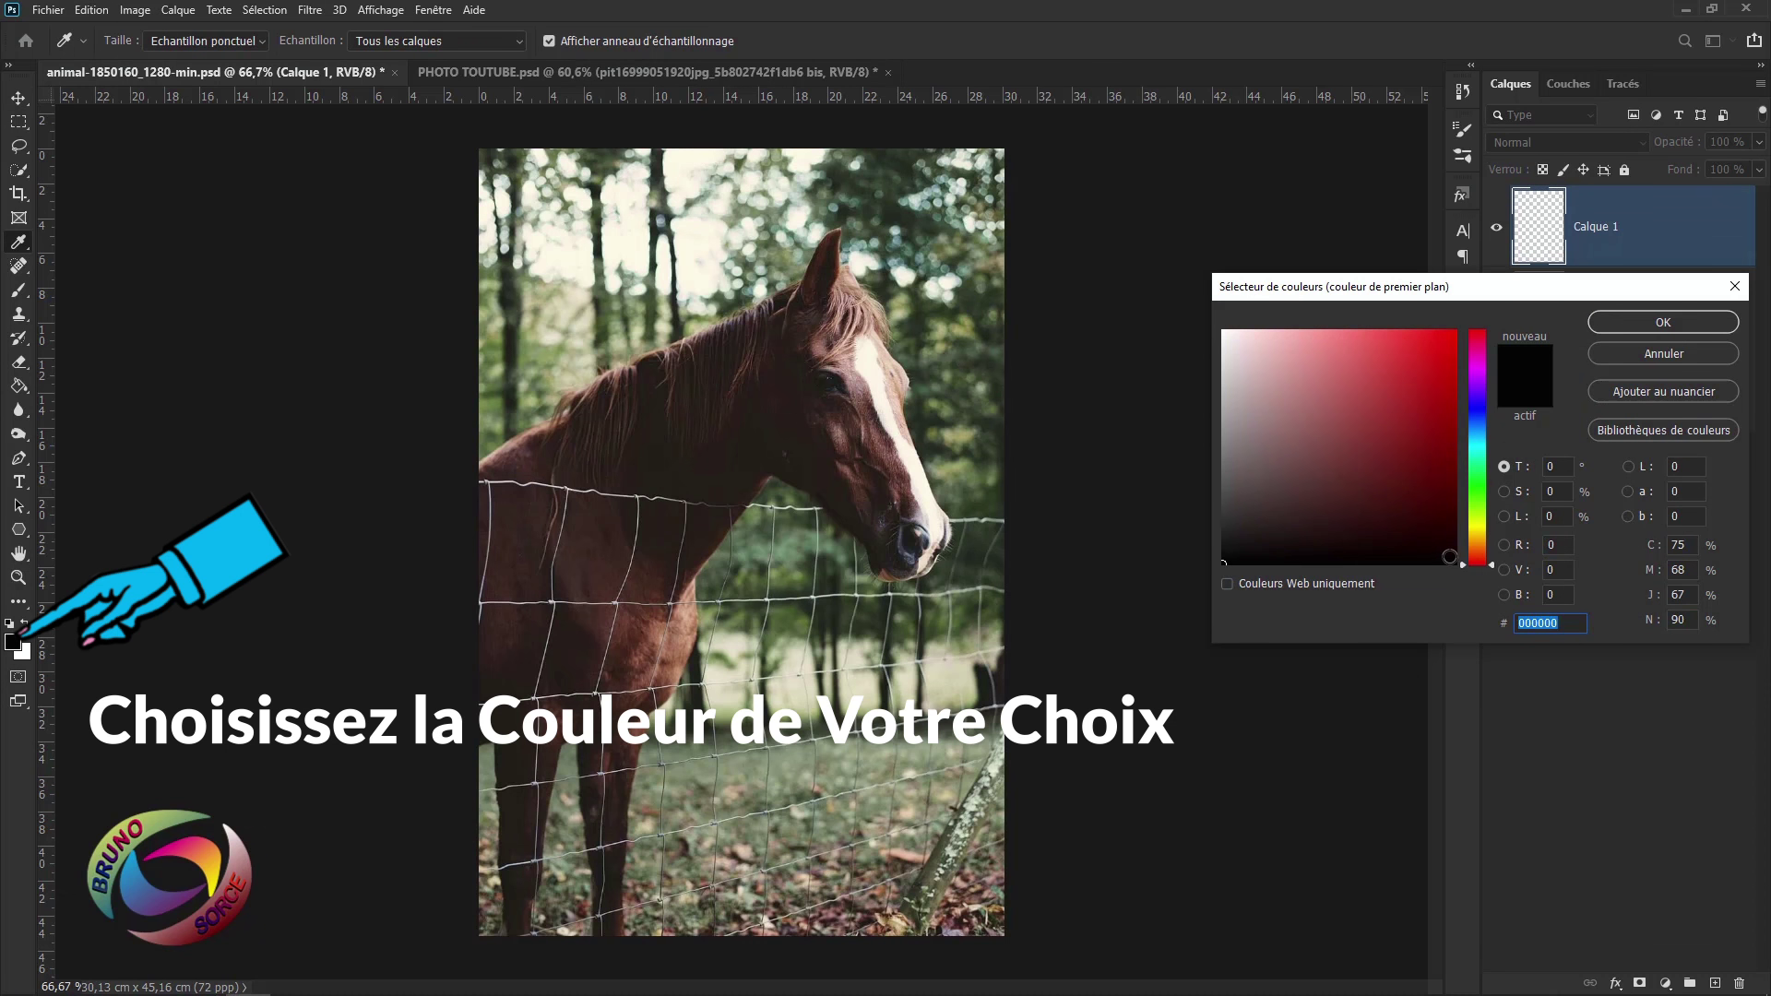
left_click(1643, 324)
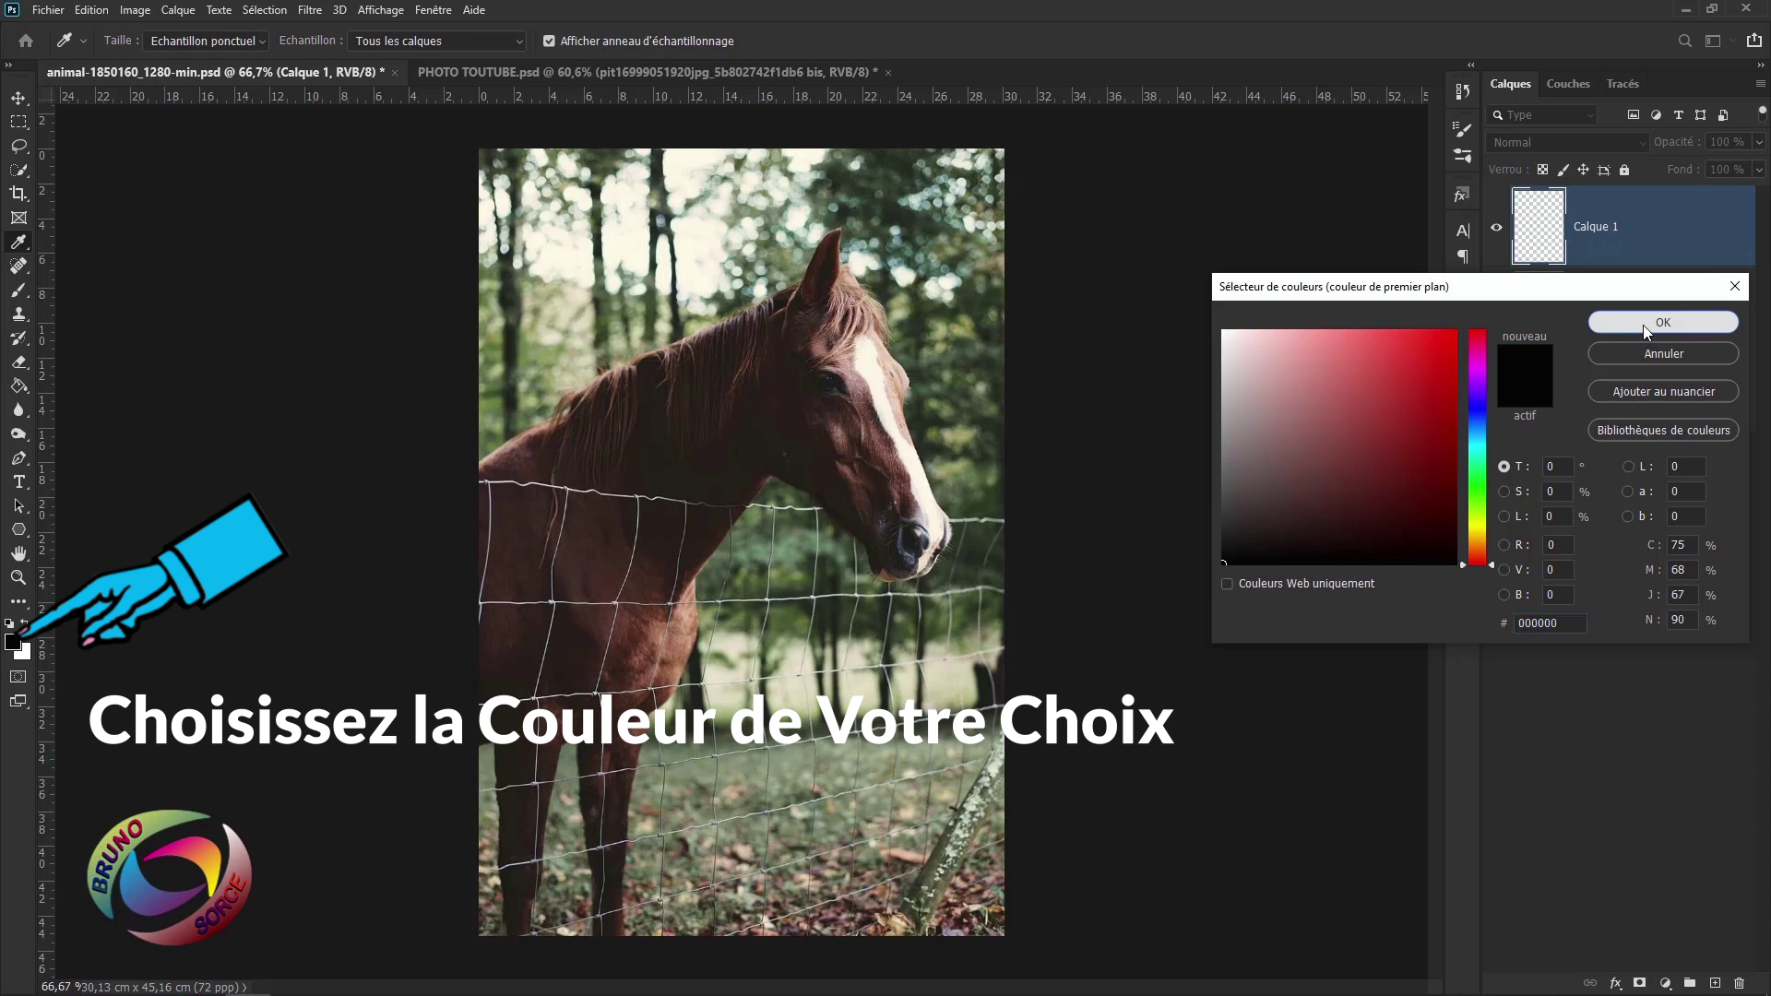
left_click(1645, 327)
key("v")
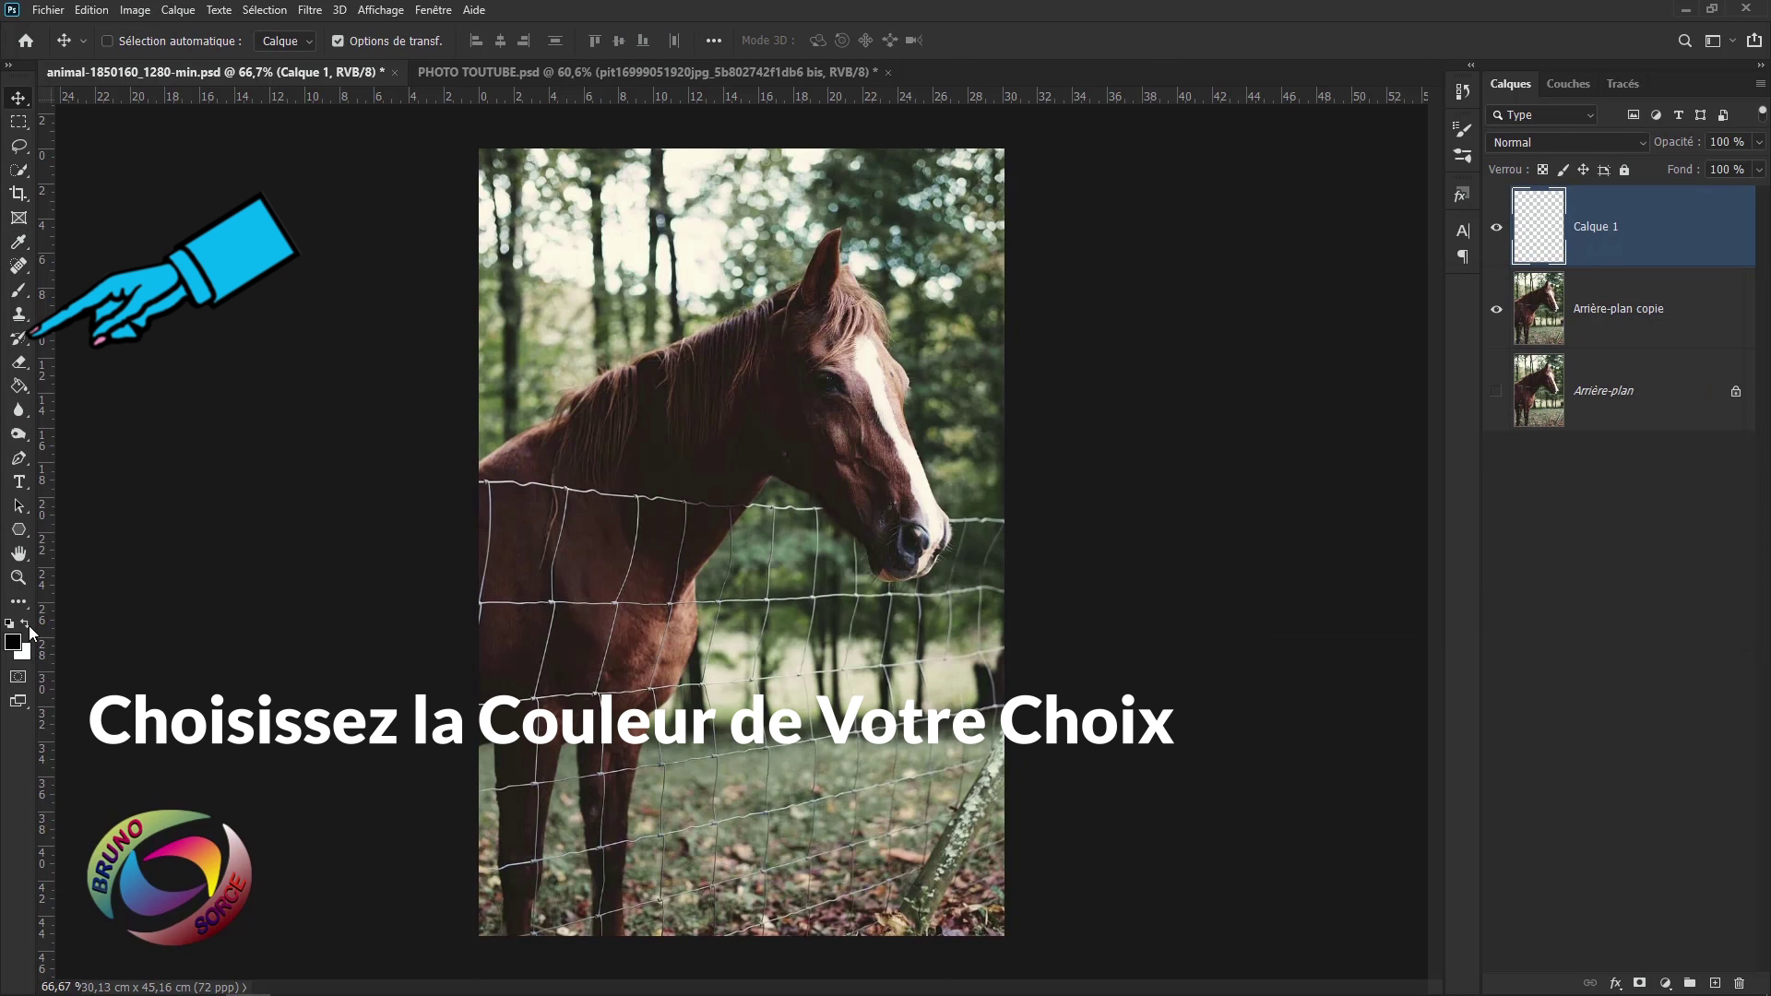
- Set up the Brush tool at 18 px size with 50% hardness
left_click(18, 290)
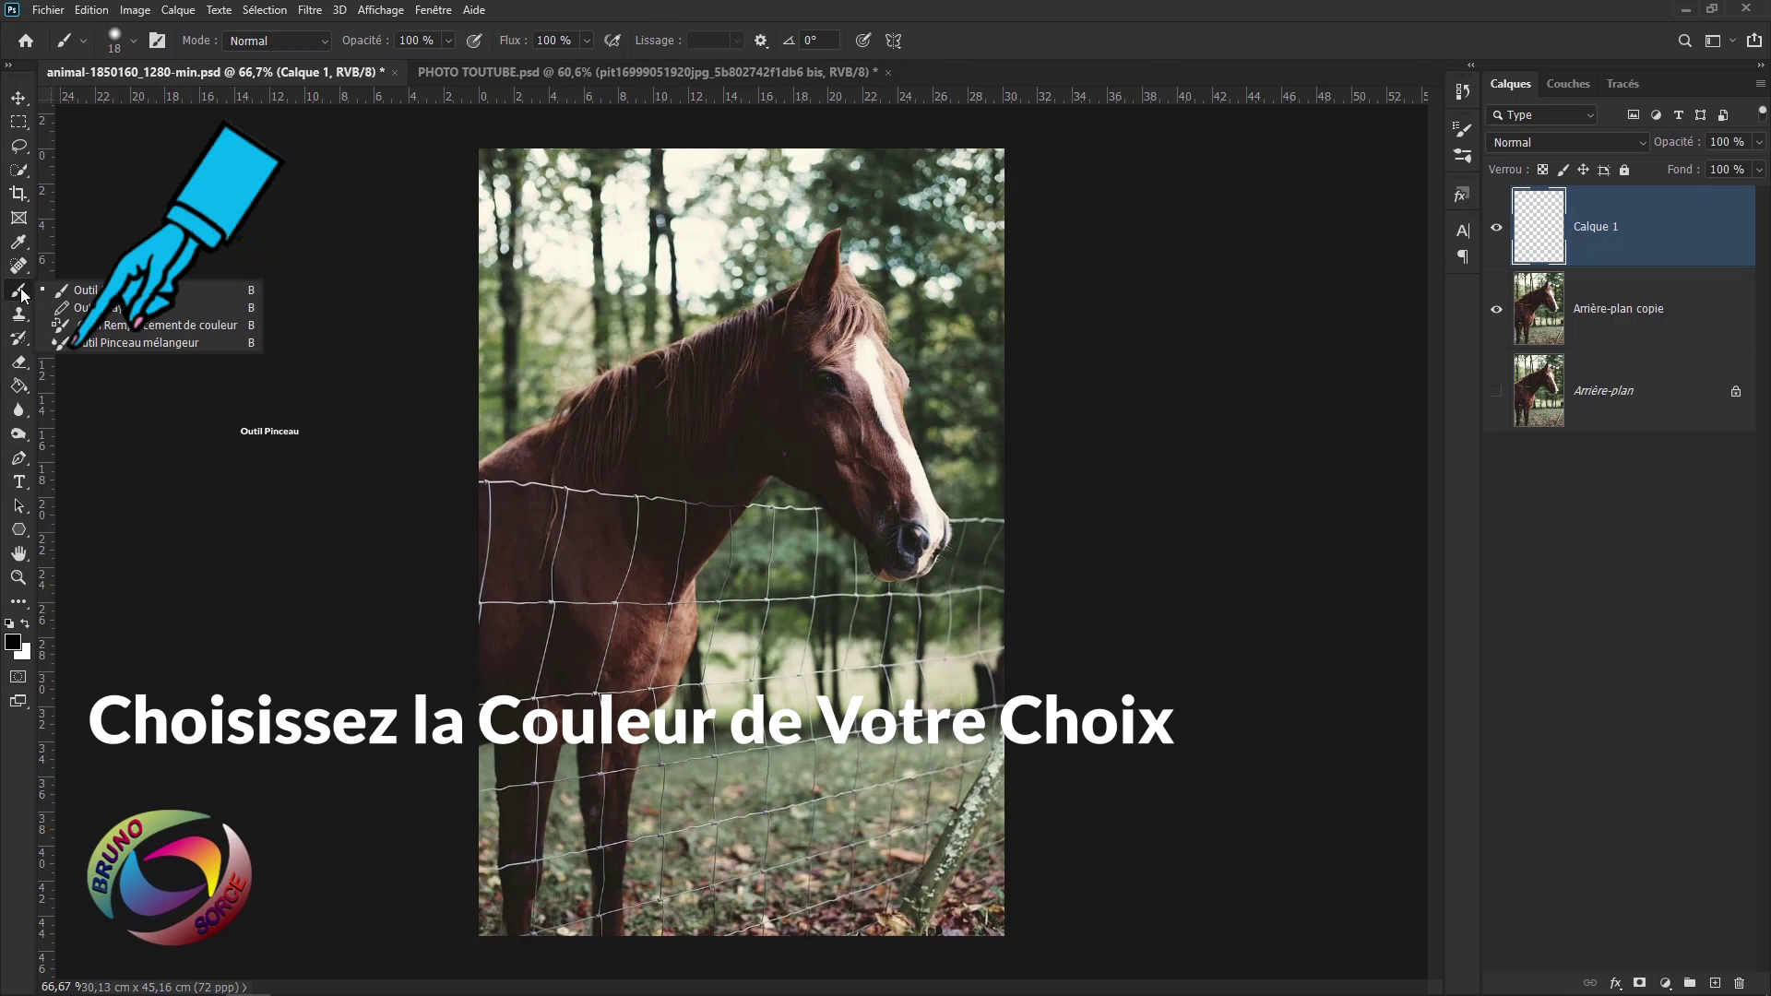
left_click(96, 290)
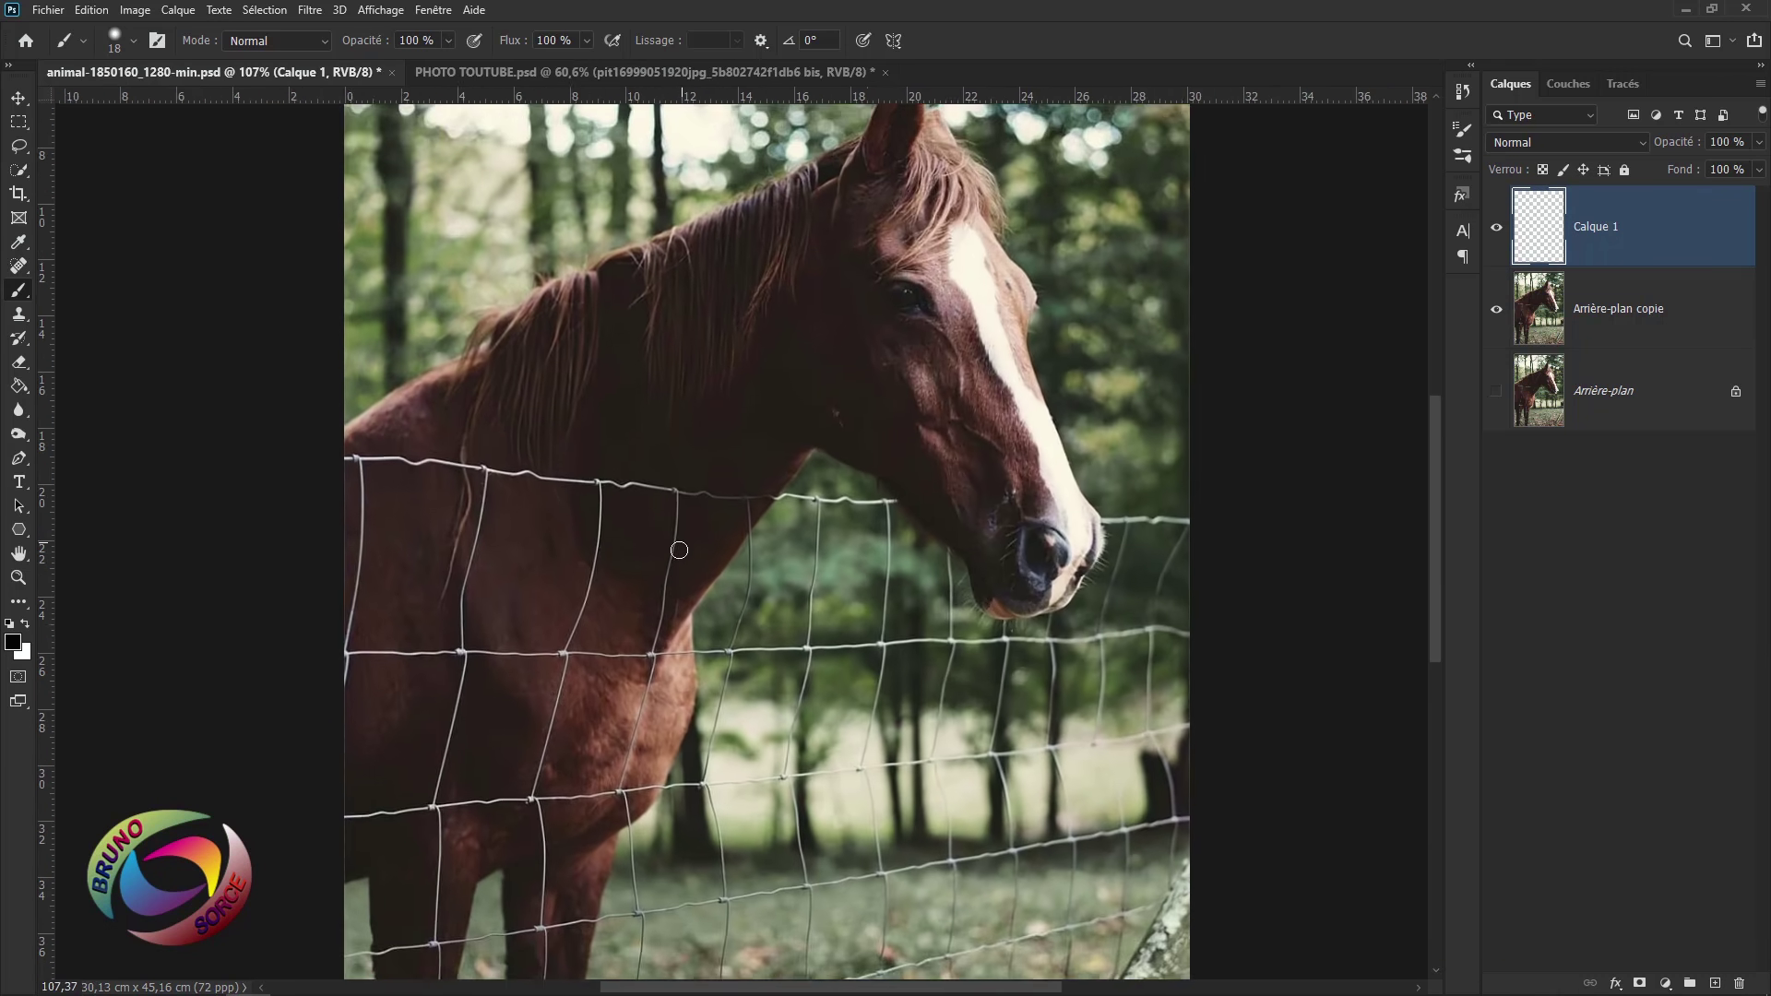
scroll(692, 471, "up", 5)
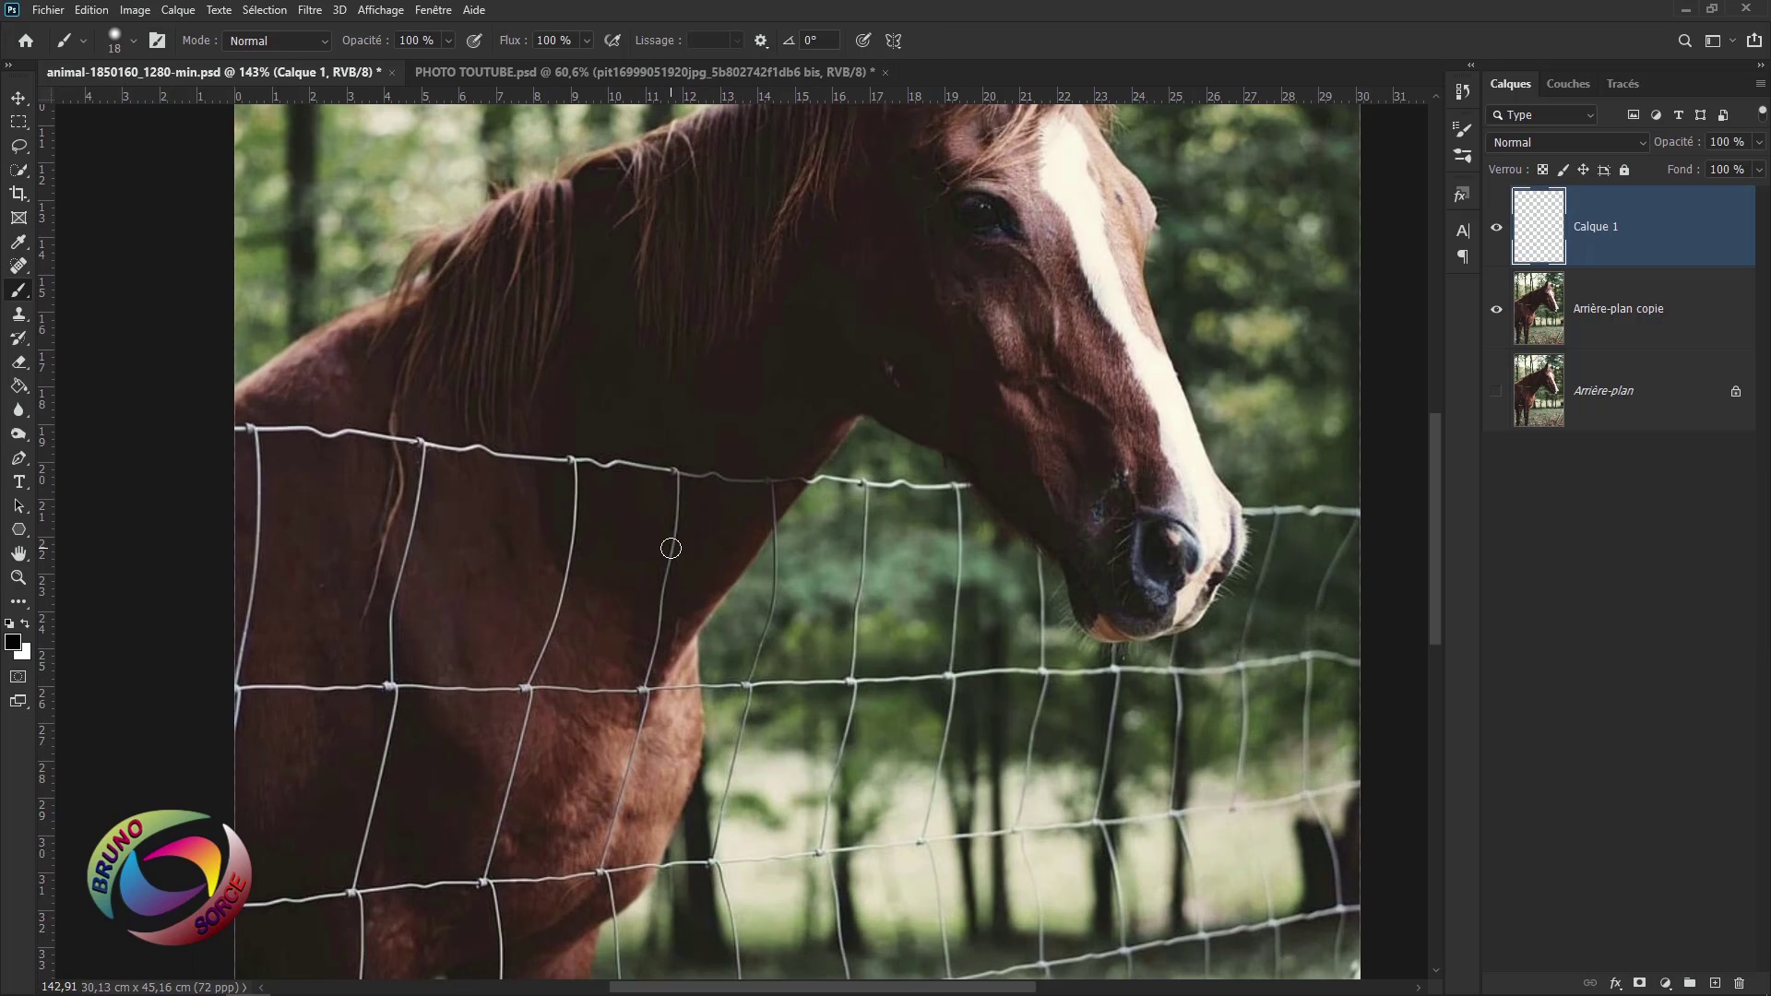
right_click(636, 487)
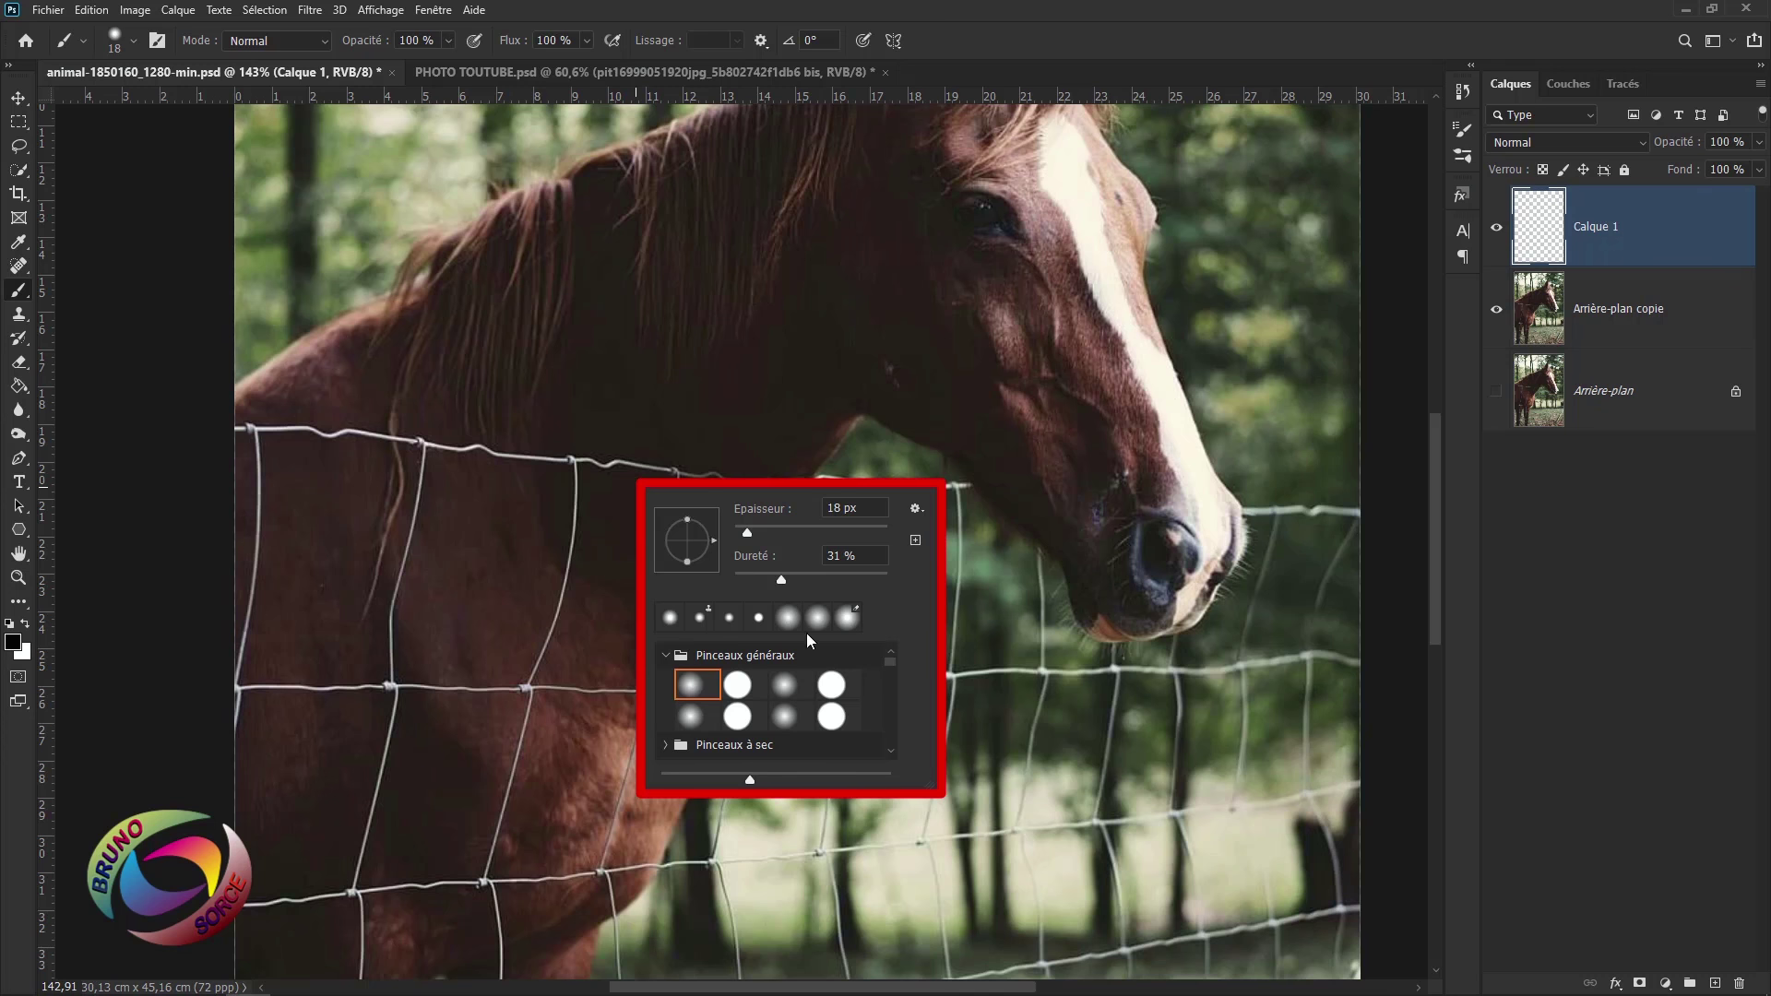
left_click(778, 580)
left_click(987, 41)
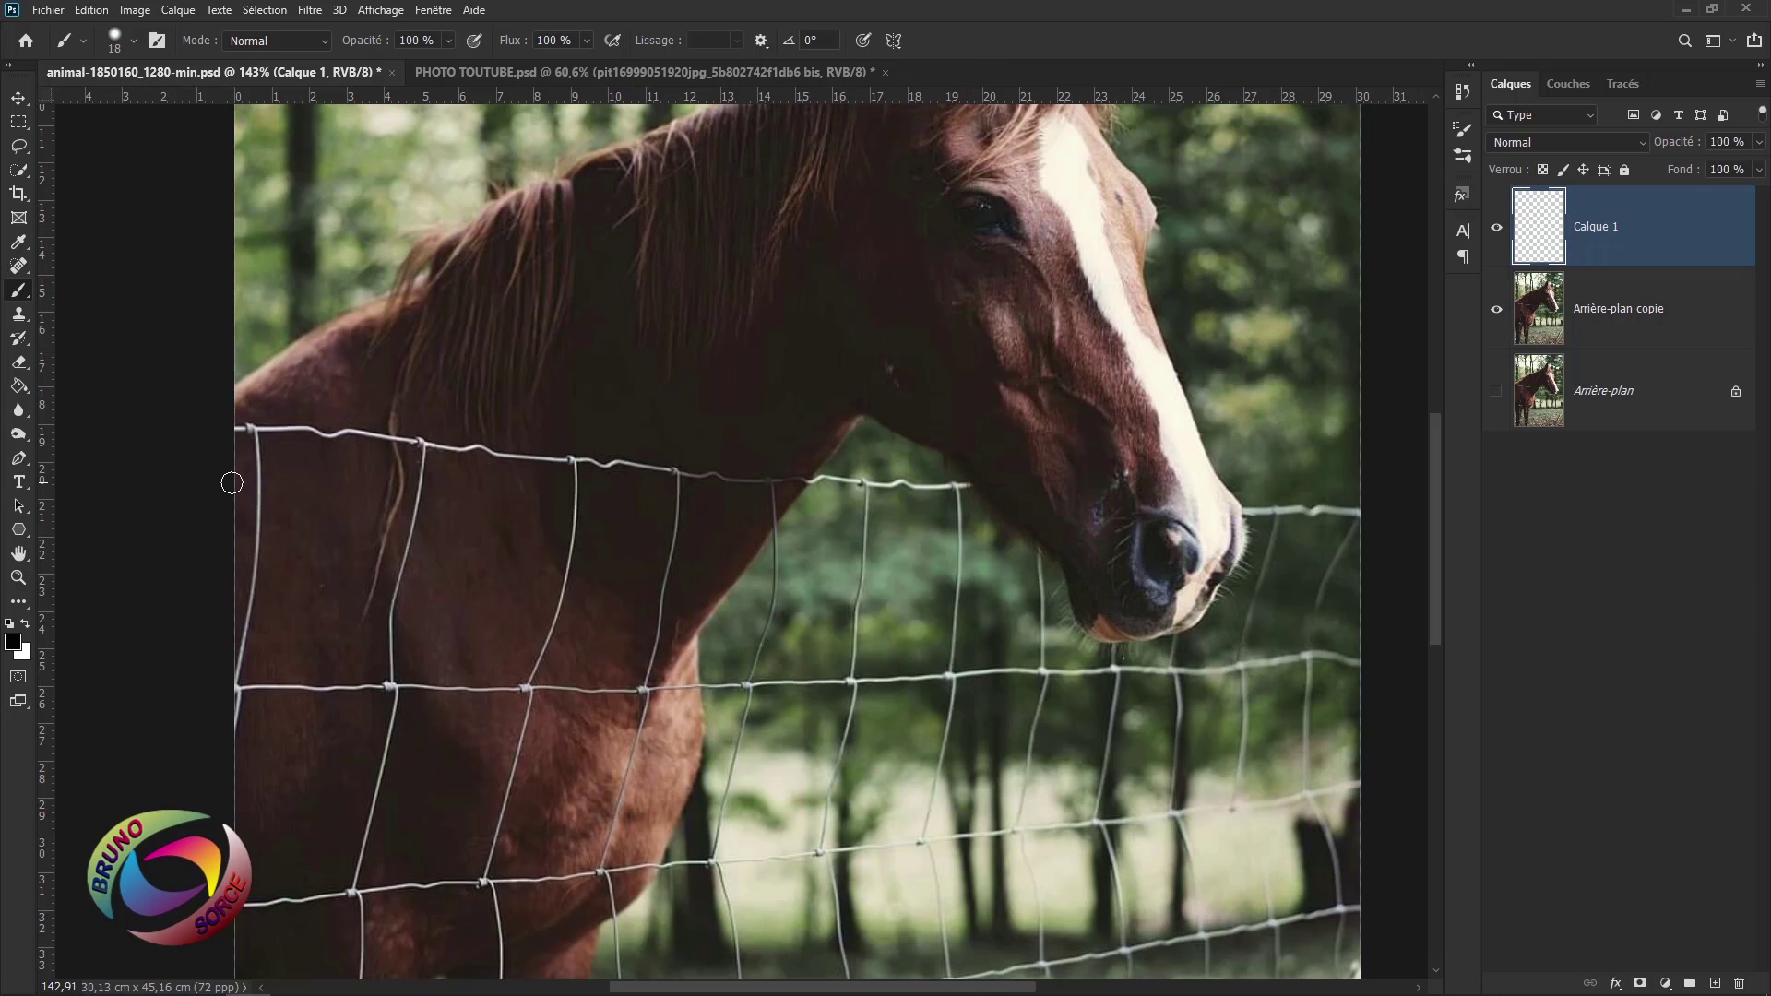
- Paint black over the top-left wire and outline the fence cell below it on Calque 1
left_click_drag(238, 430, 688, 474)
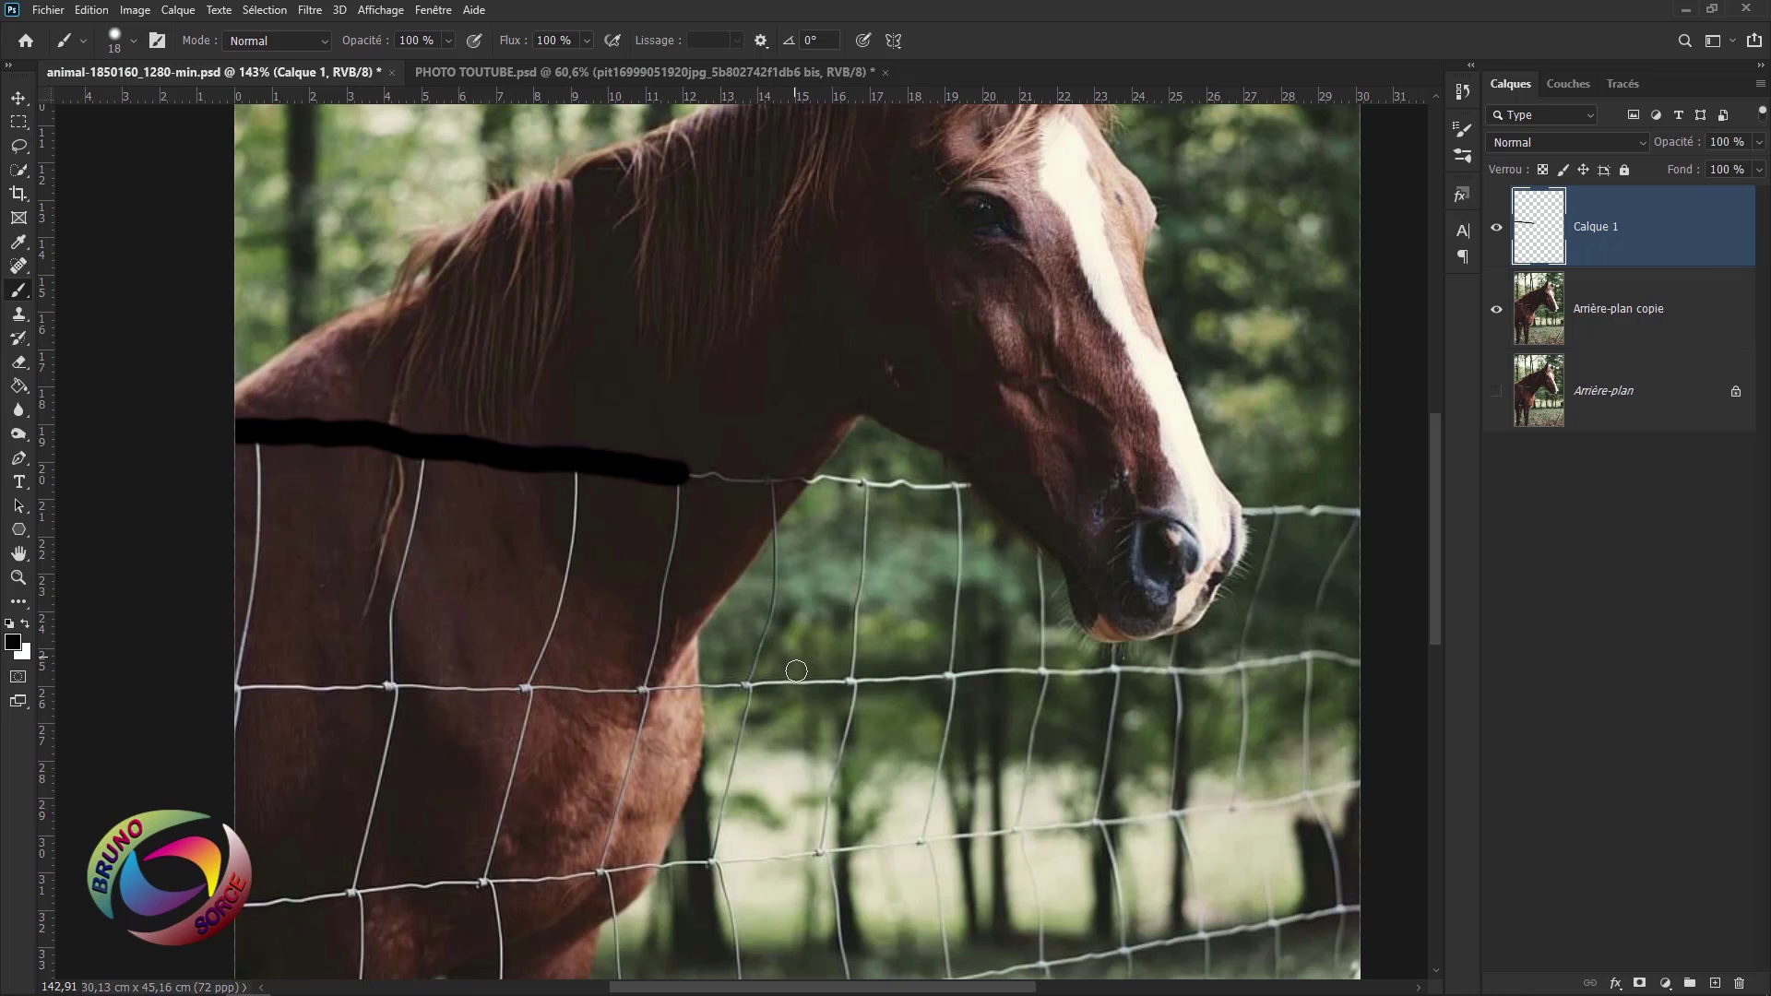
scroll(800, 672, "down", 2)
scroll(821, 480, "down", 3)
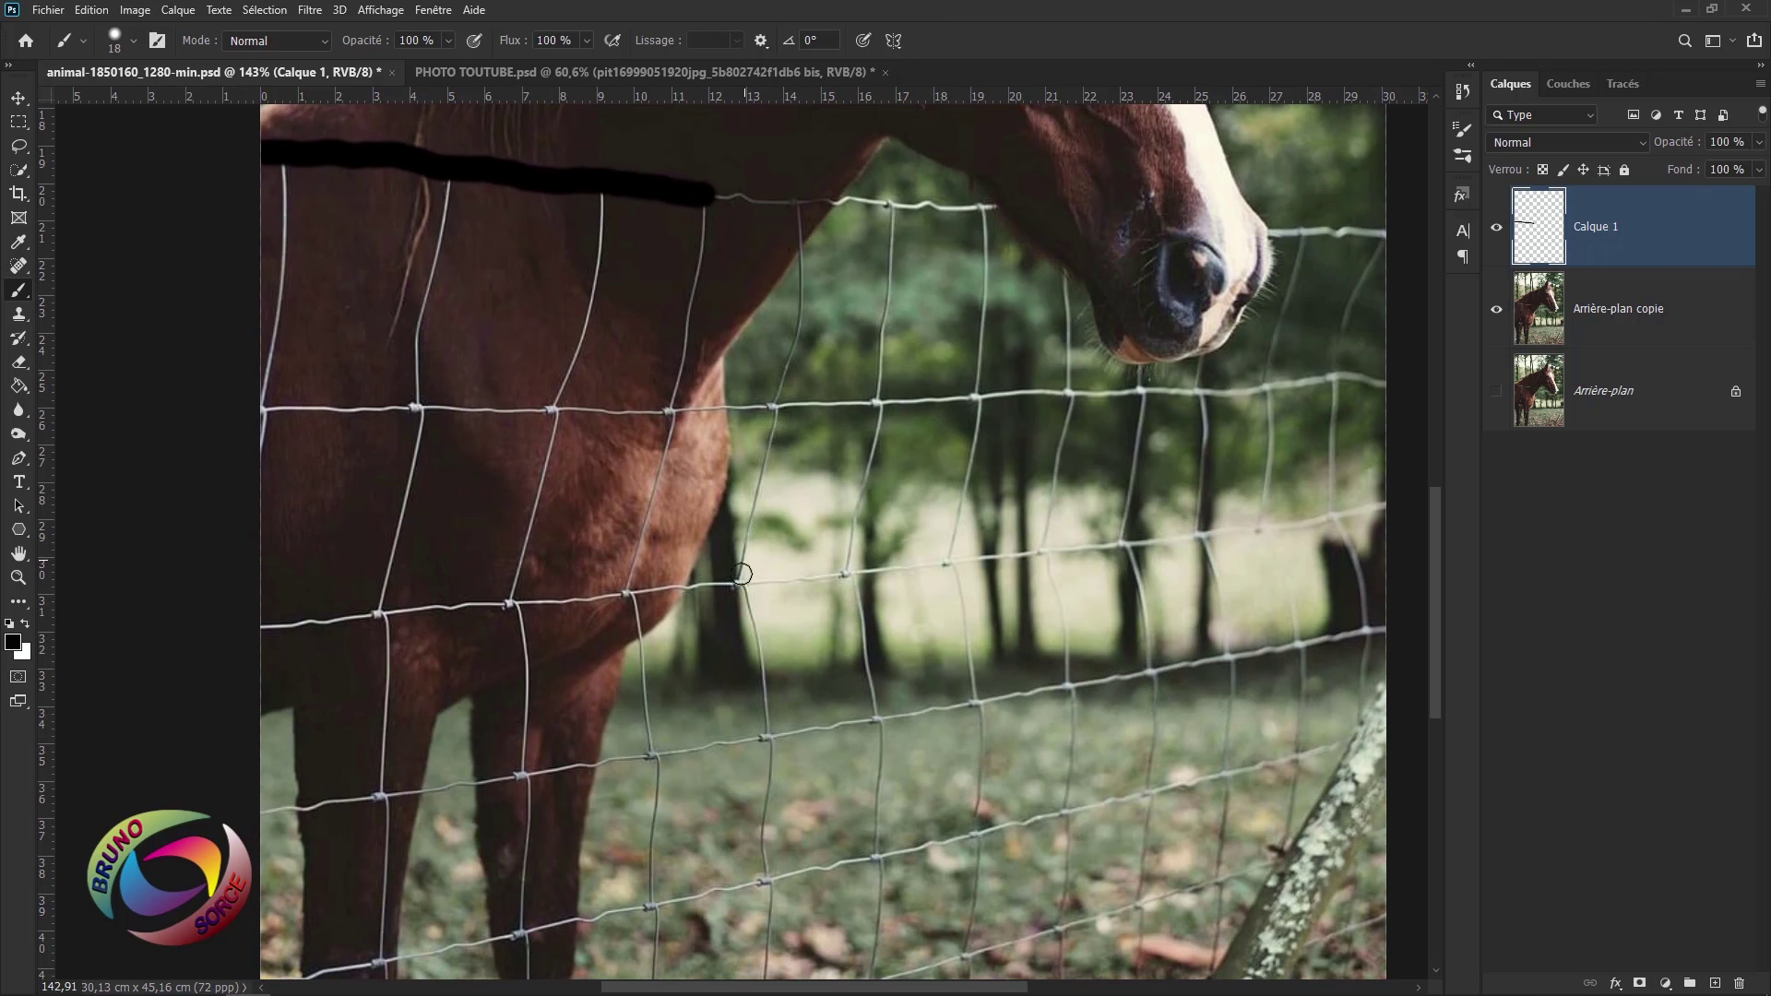
left_click(777, 412)
left_click(738, 582, "shift")
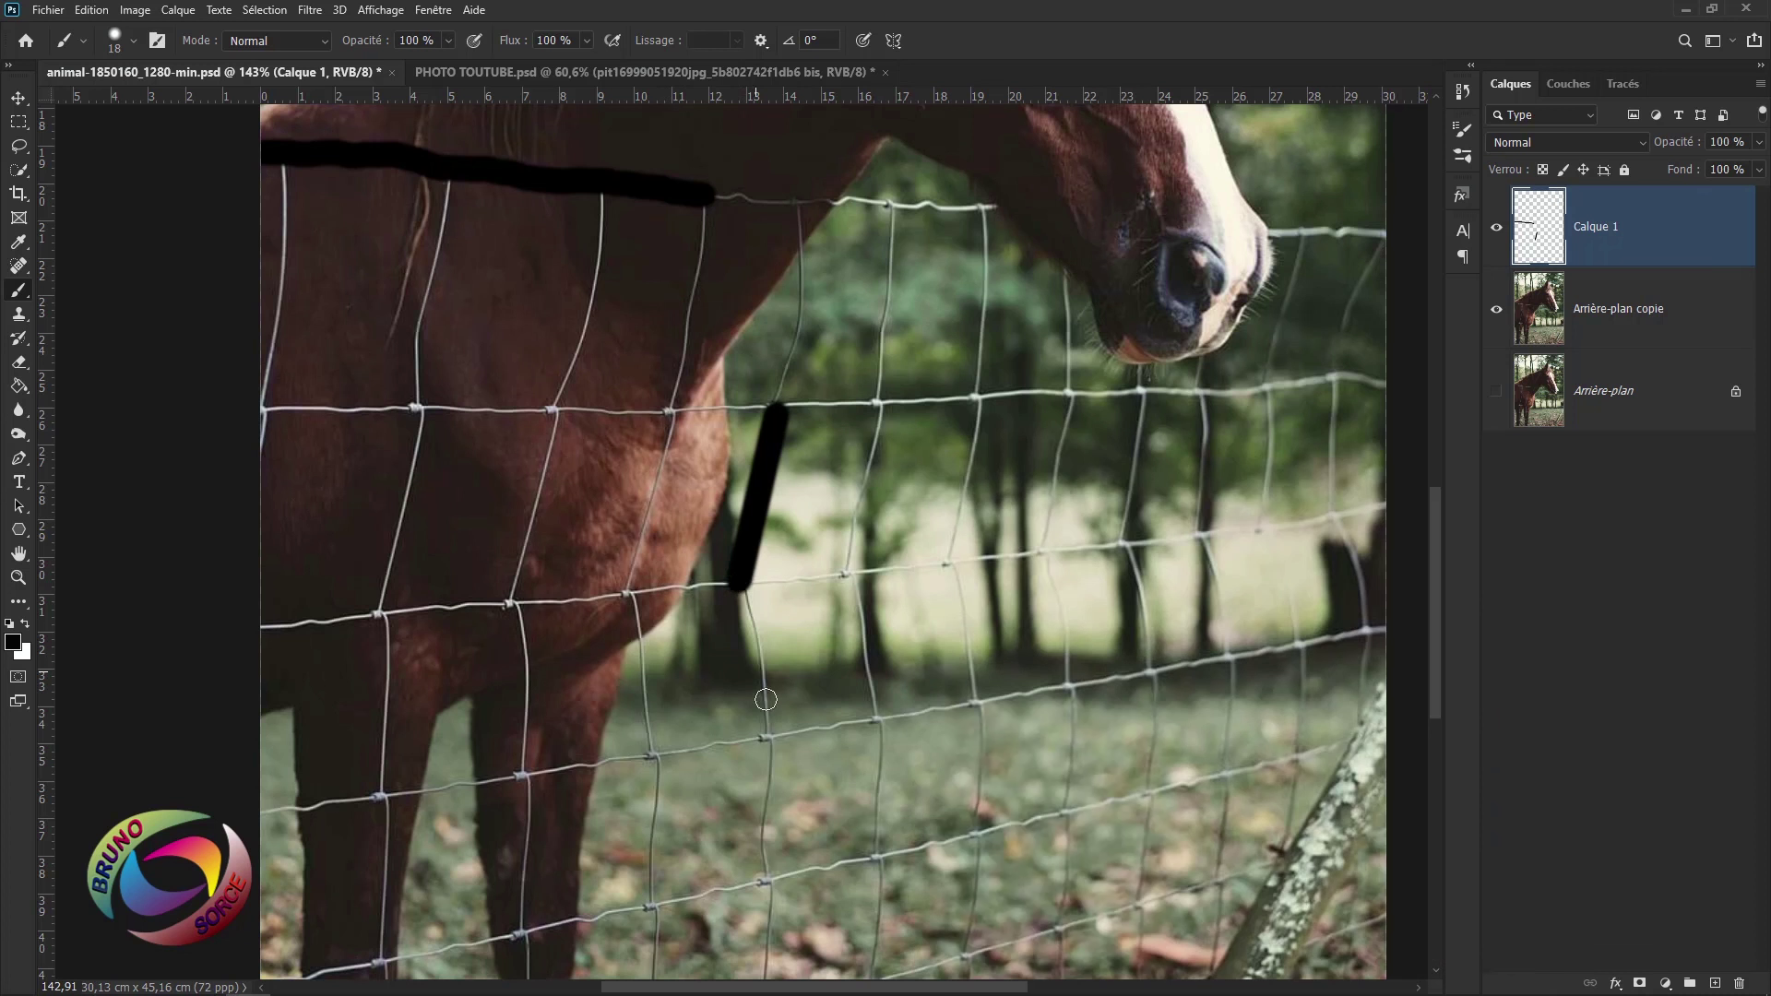
left_click(767, 735, "shift")
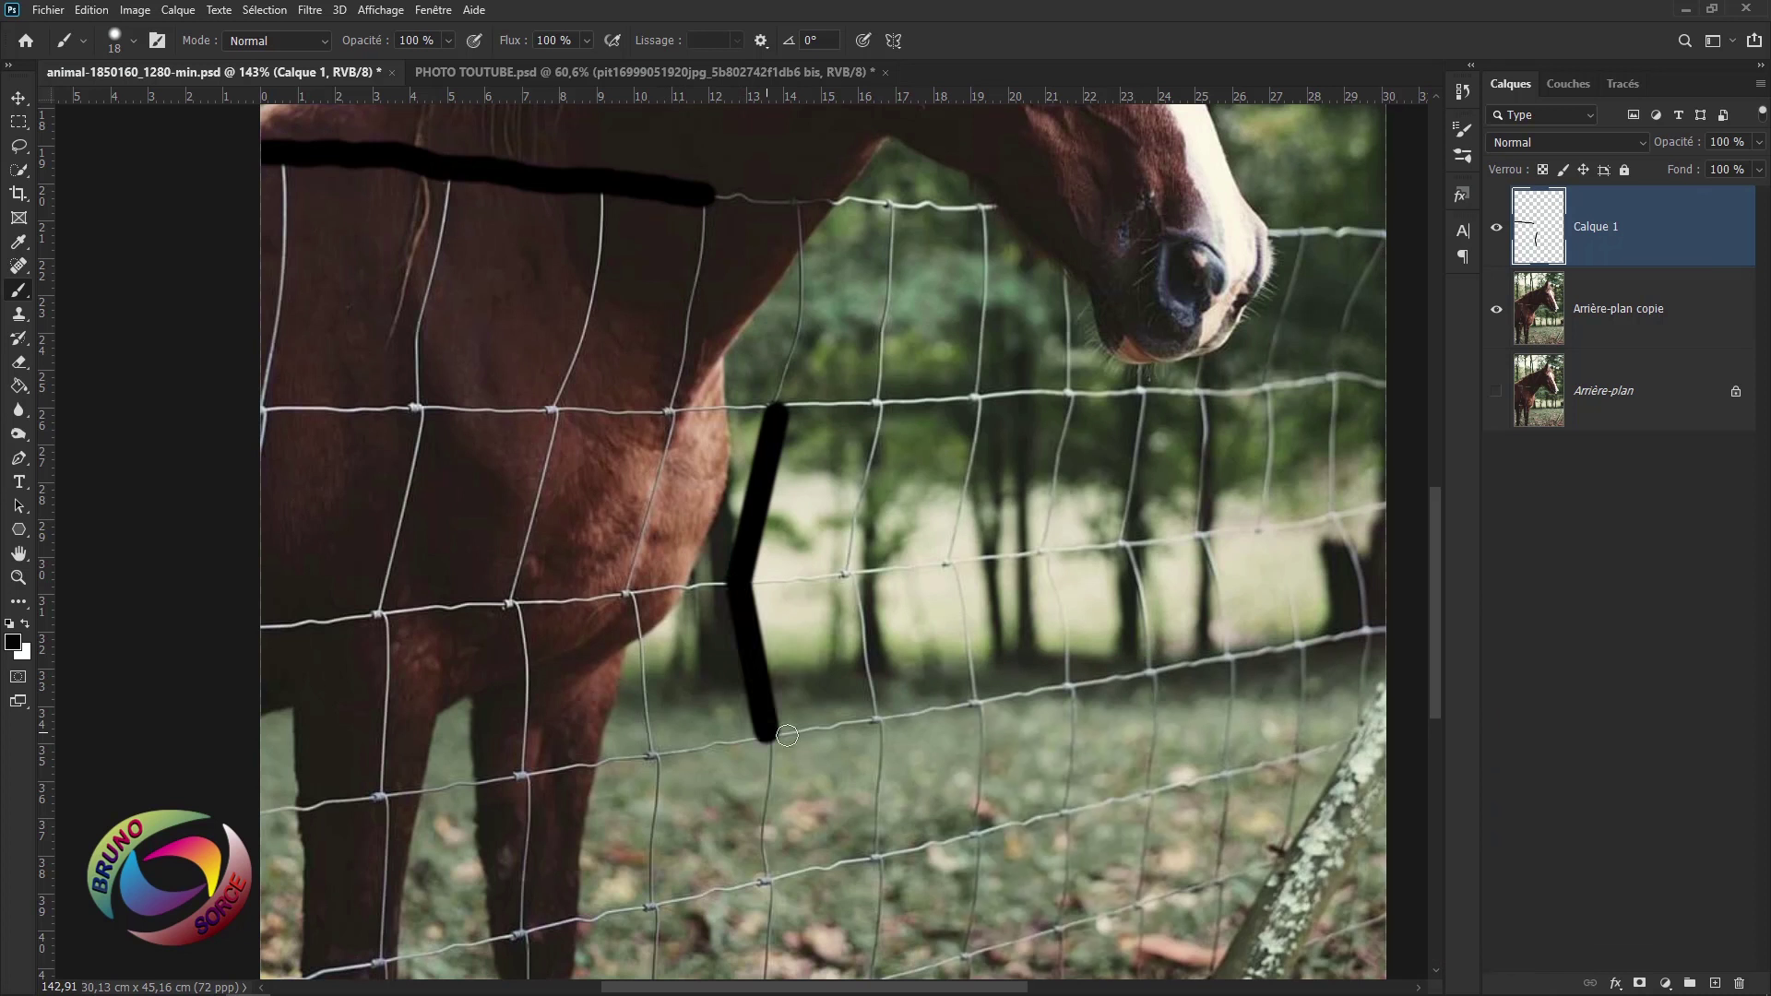
left_click(879, 723, "shift")
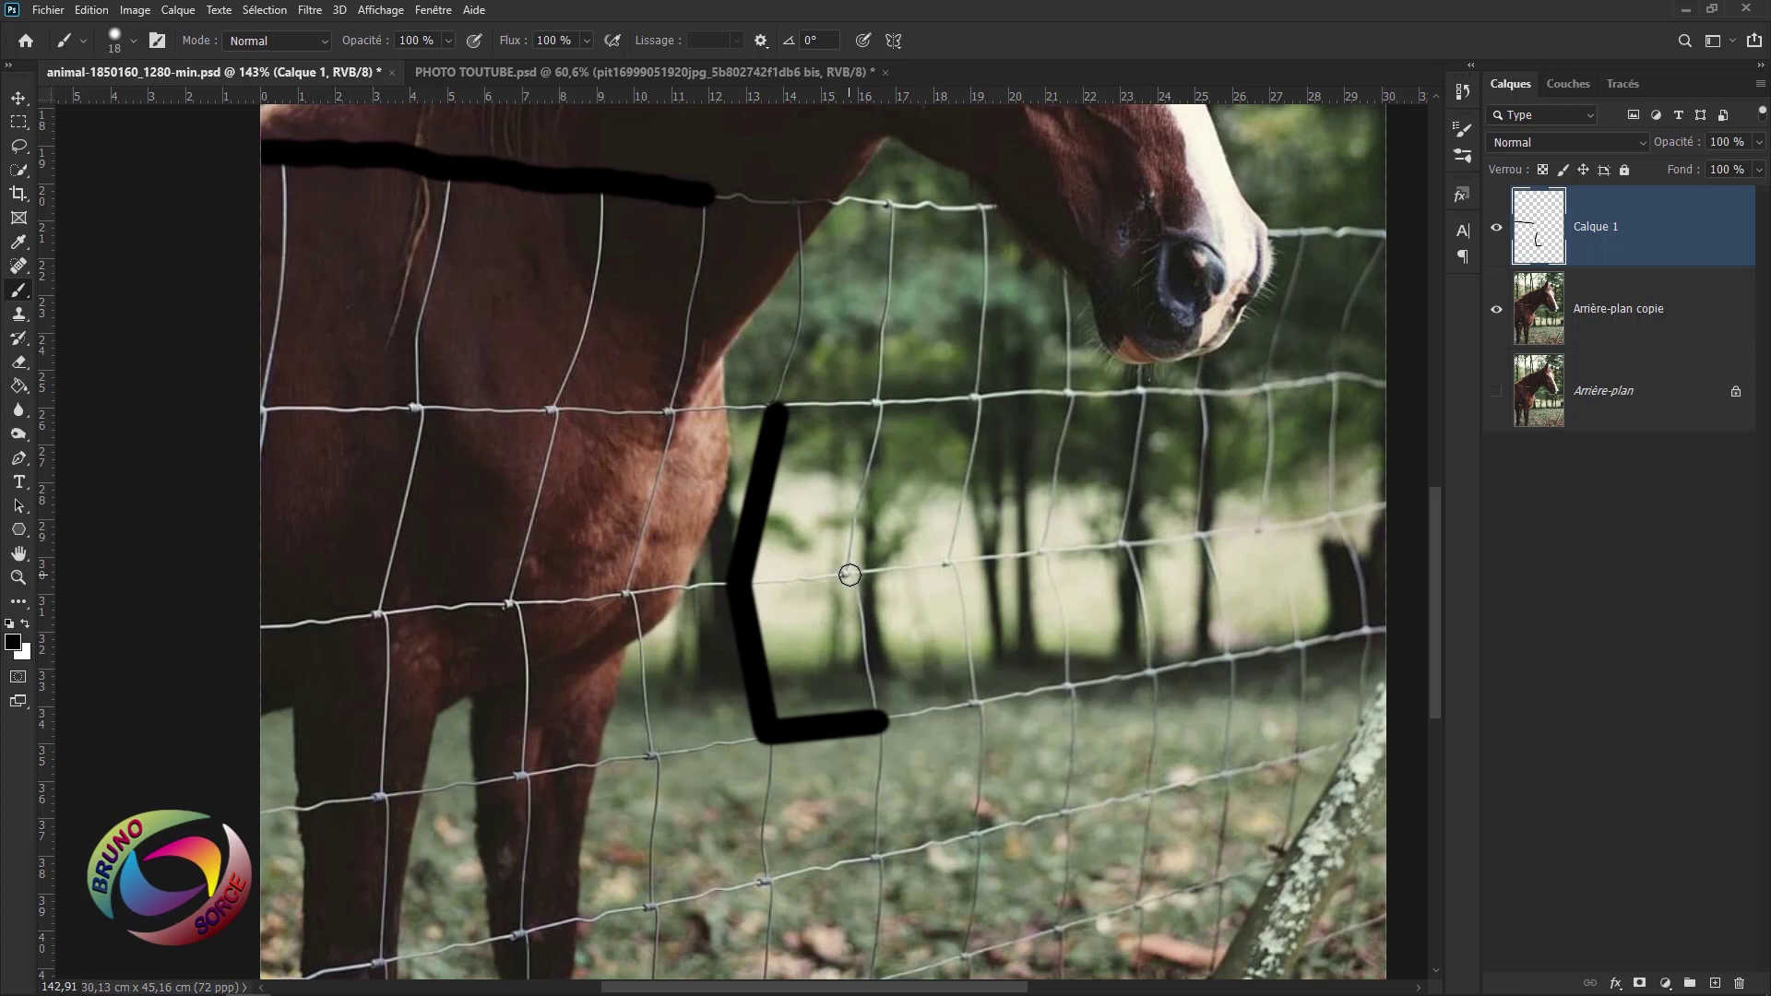
left_click(849, 574, "shift")
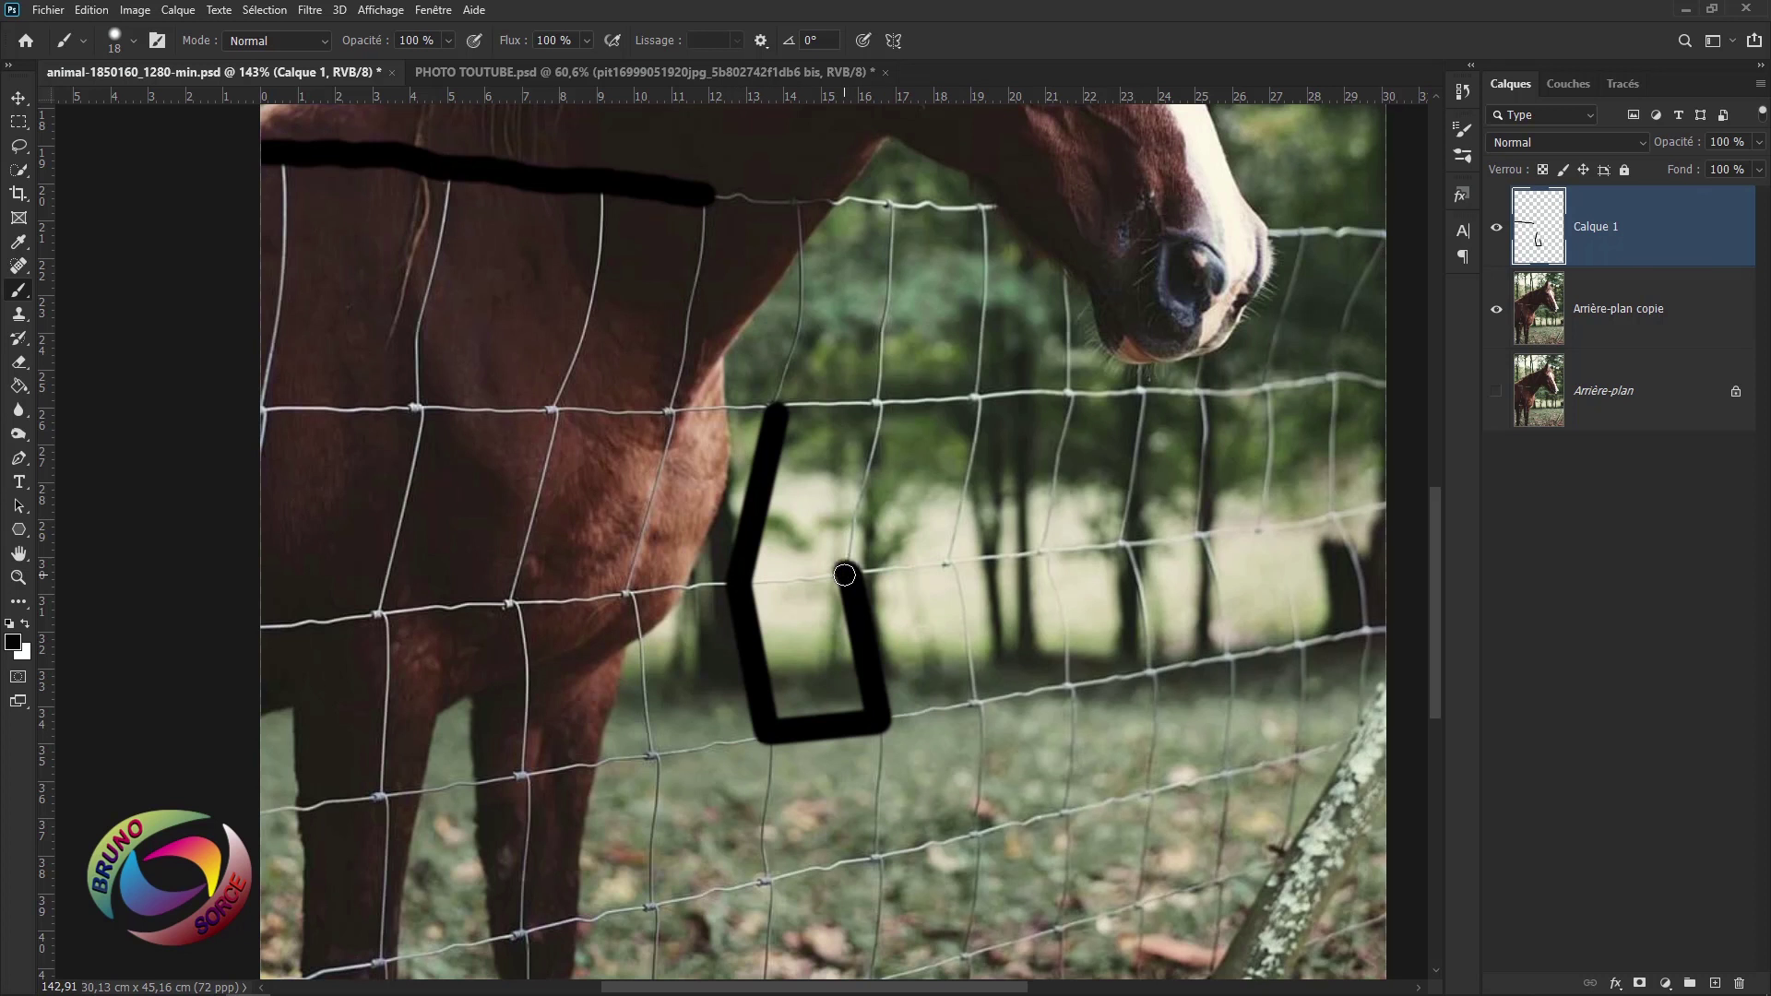
left_click(878, 403, "shift")
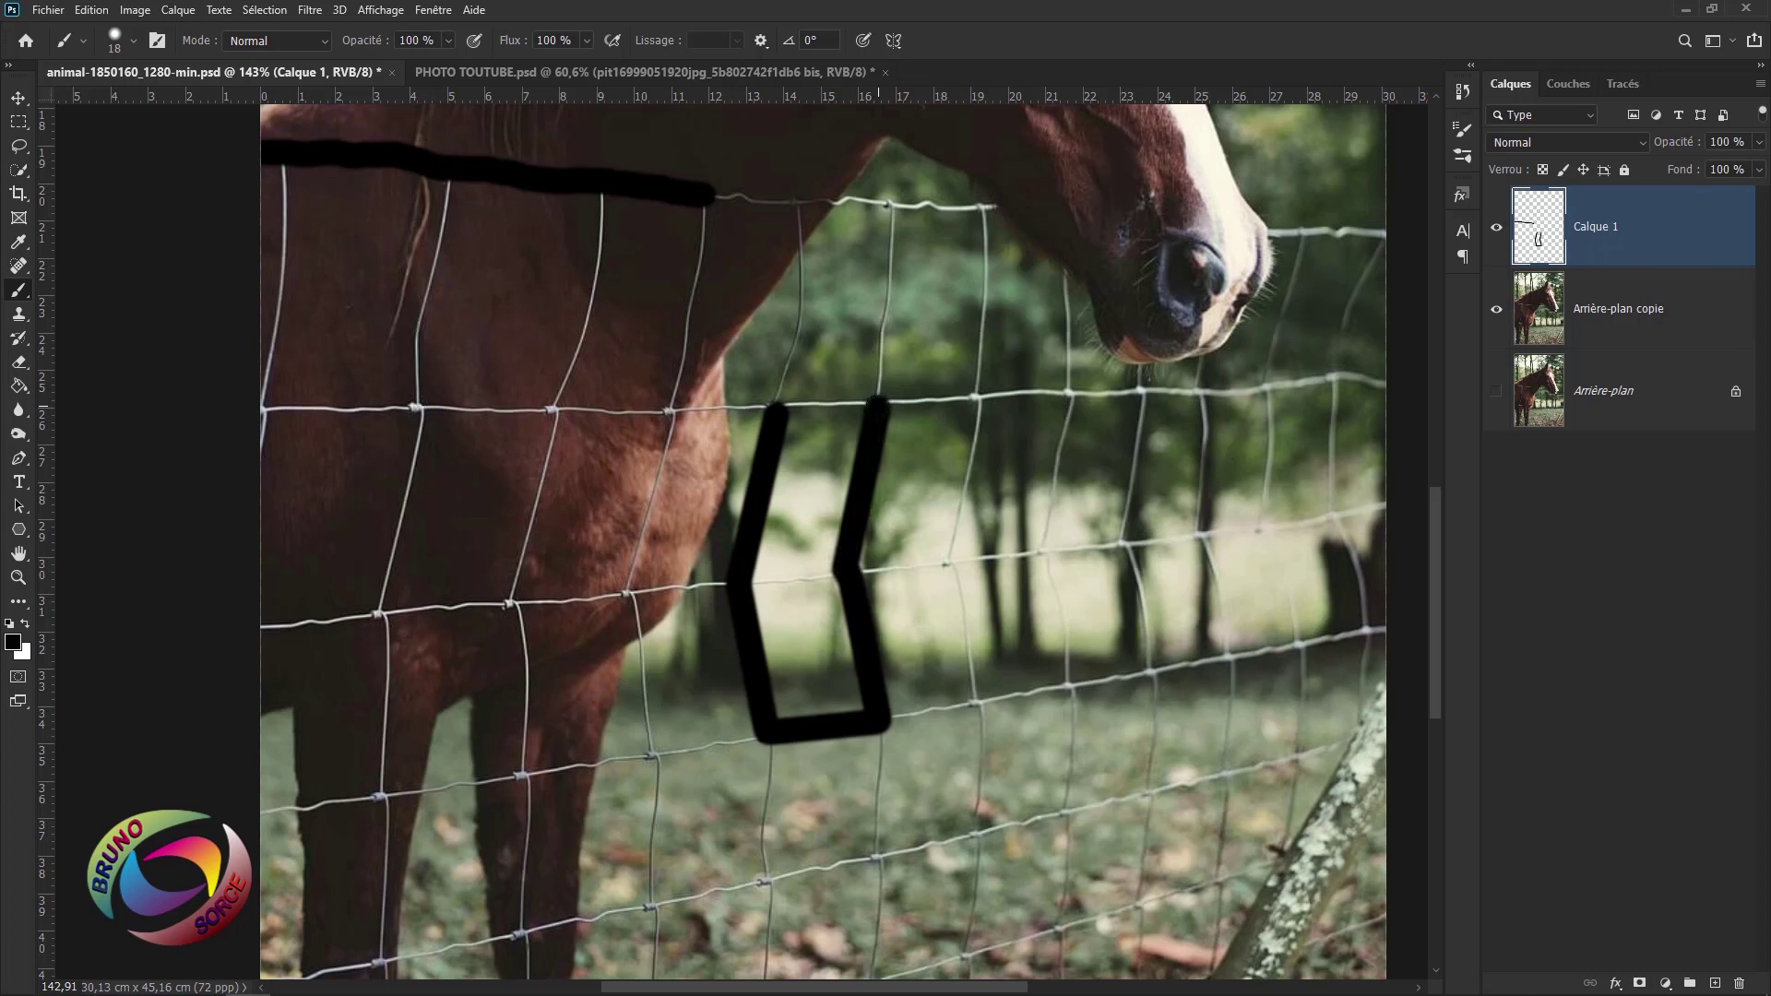
left_click(775, 407, "shift")
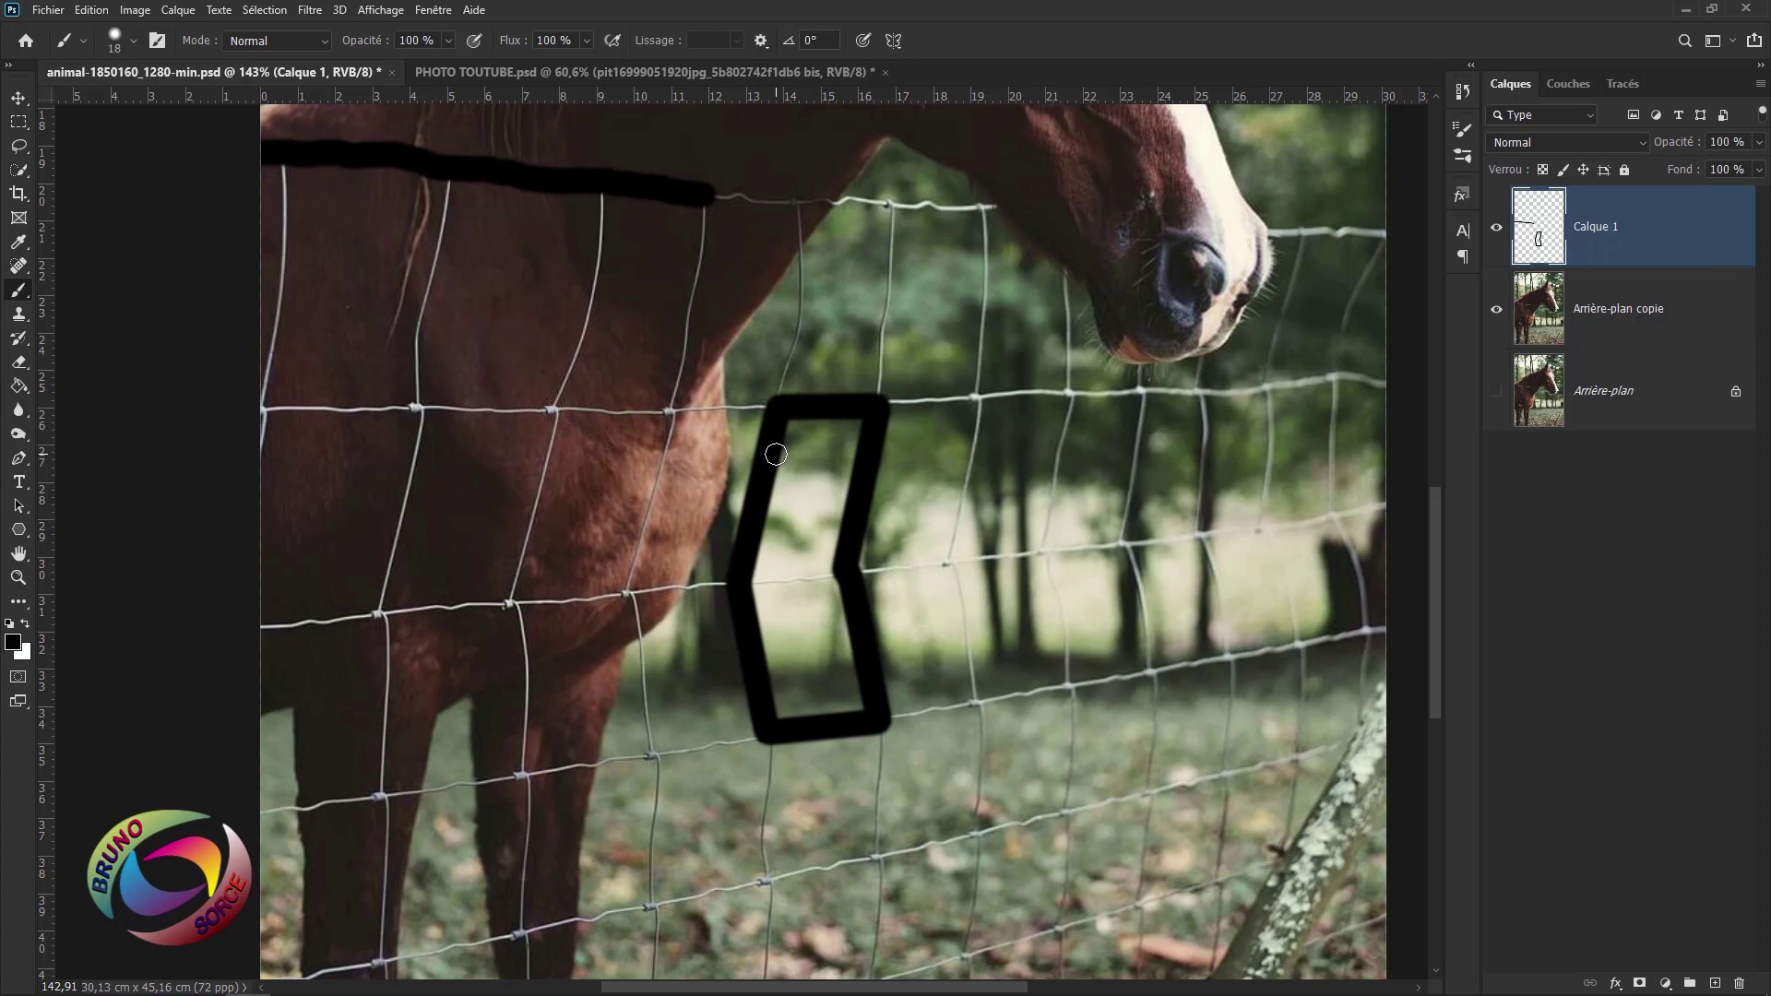
- Paint black along the wires crossing the horse's neck up to the top wire
left_click(668, 413)
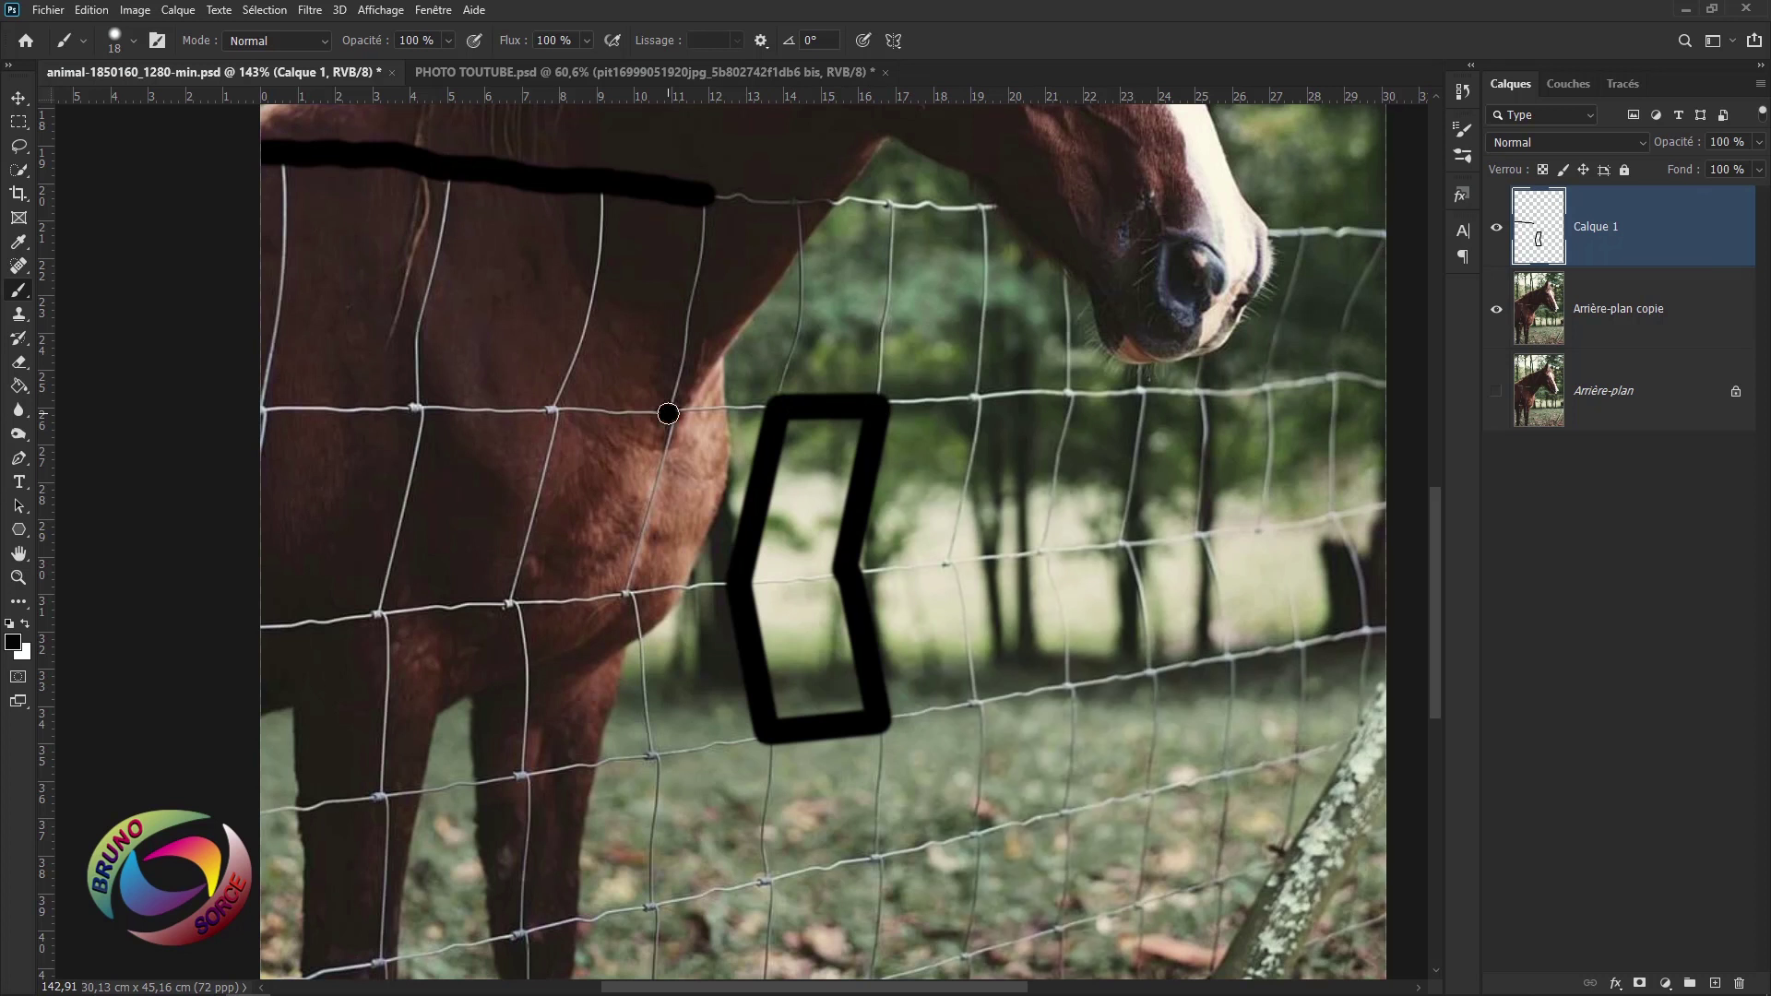
left_click(705, 199, "shift")
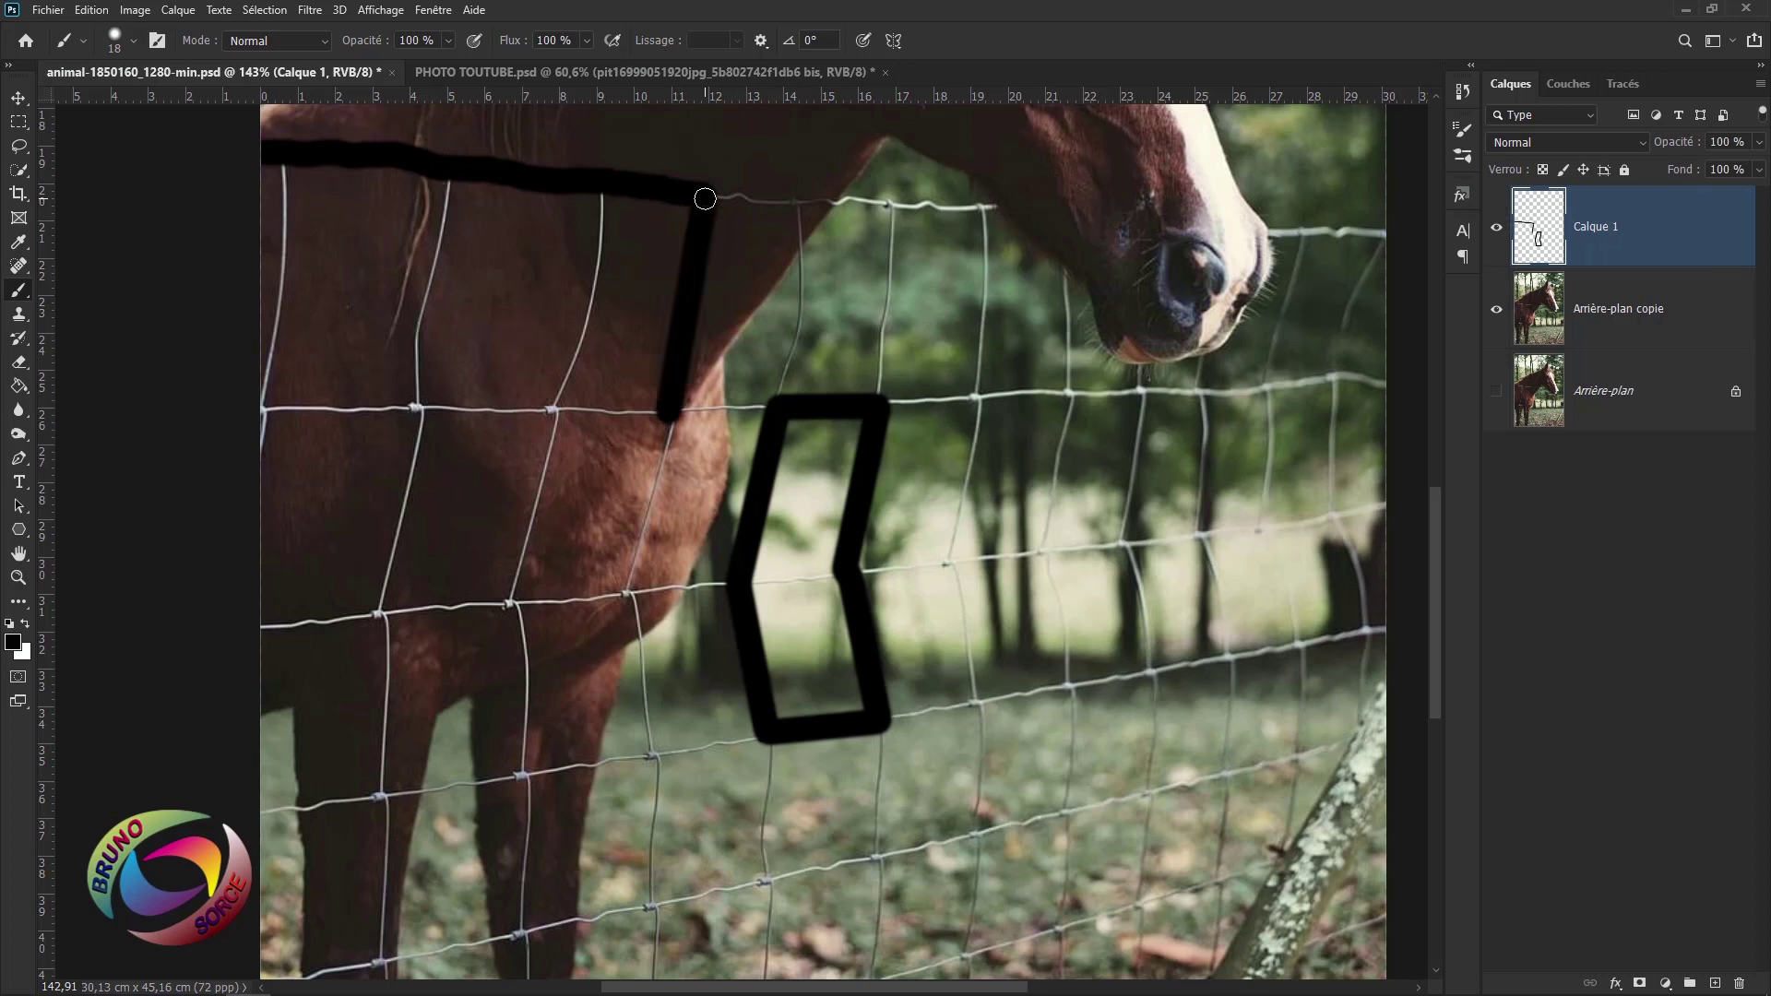
left_click(712, 191)
mouse_move(593, 294)
left_mouse_down()
mouse_move(555, 402)
mouse_move(780, 406)
left_mouse_up()
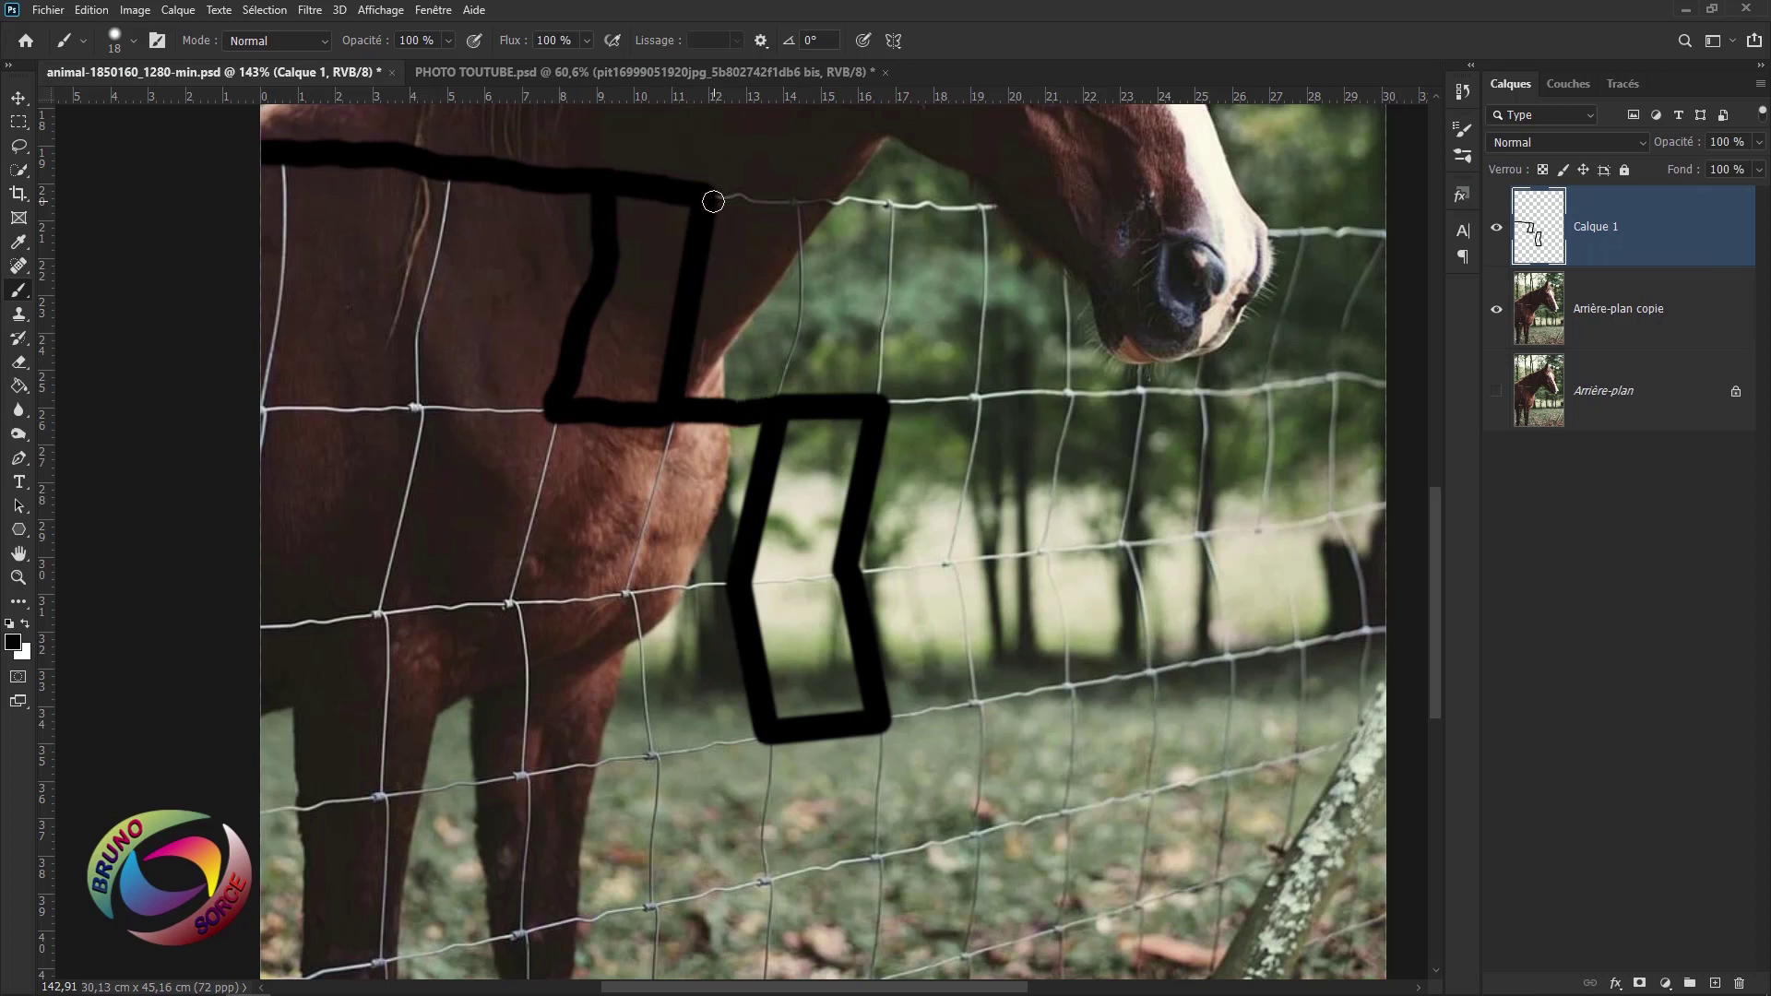
mouse_move(718, 198)
left_mouse_down()
mouse_move(791, 199)
mouse_move(800, 258)
mouse_move(776, 387)
mouse_move(882, 355)
mouse_move(888, 276)
mouse_move(888, 206)
mouse_move(784, 198)
left_mouse_up()
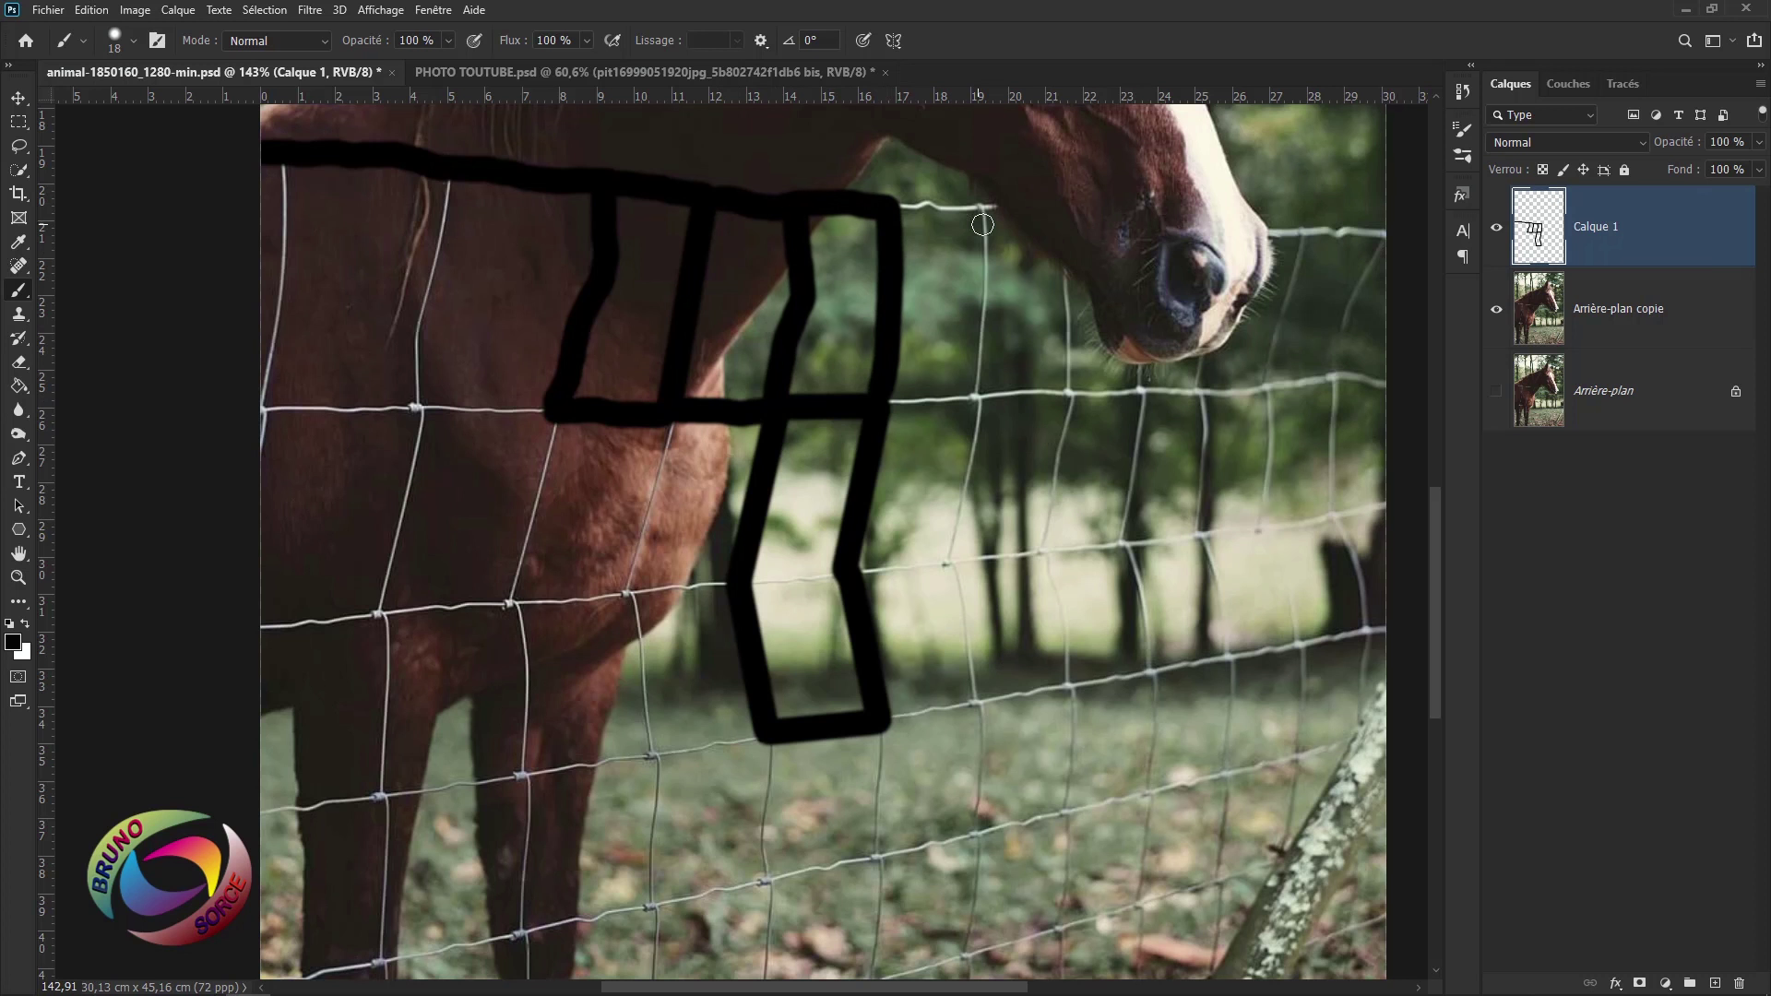
- Trace the top wire, middle wire and chest fence cell in black strokes
left_click_drag(993, 211, 886, 197)
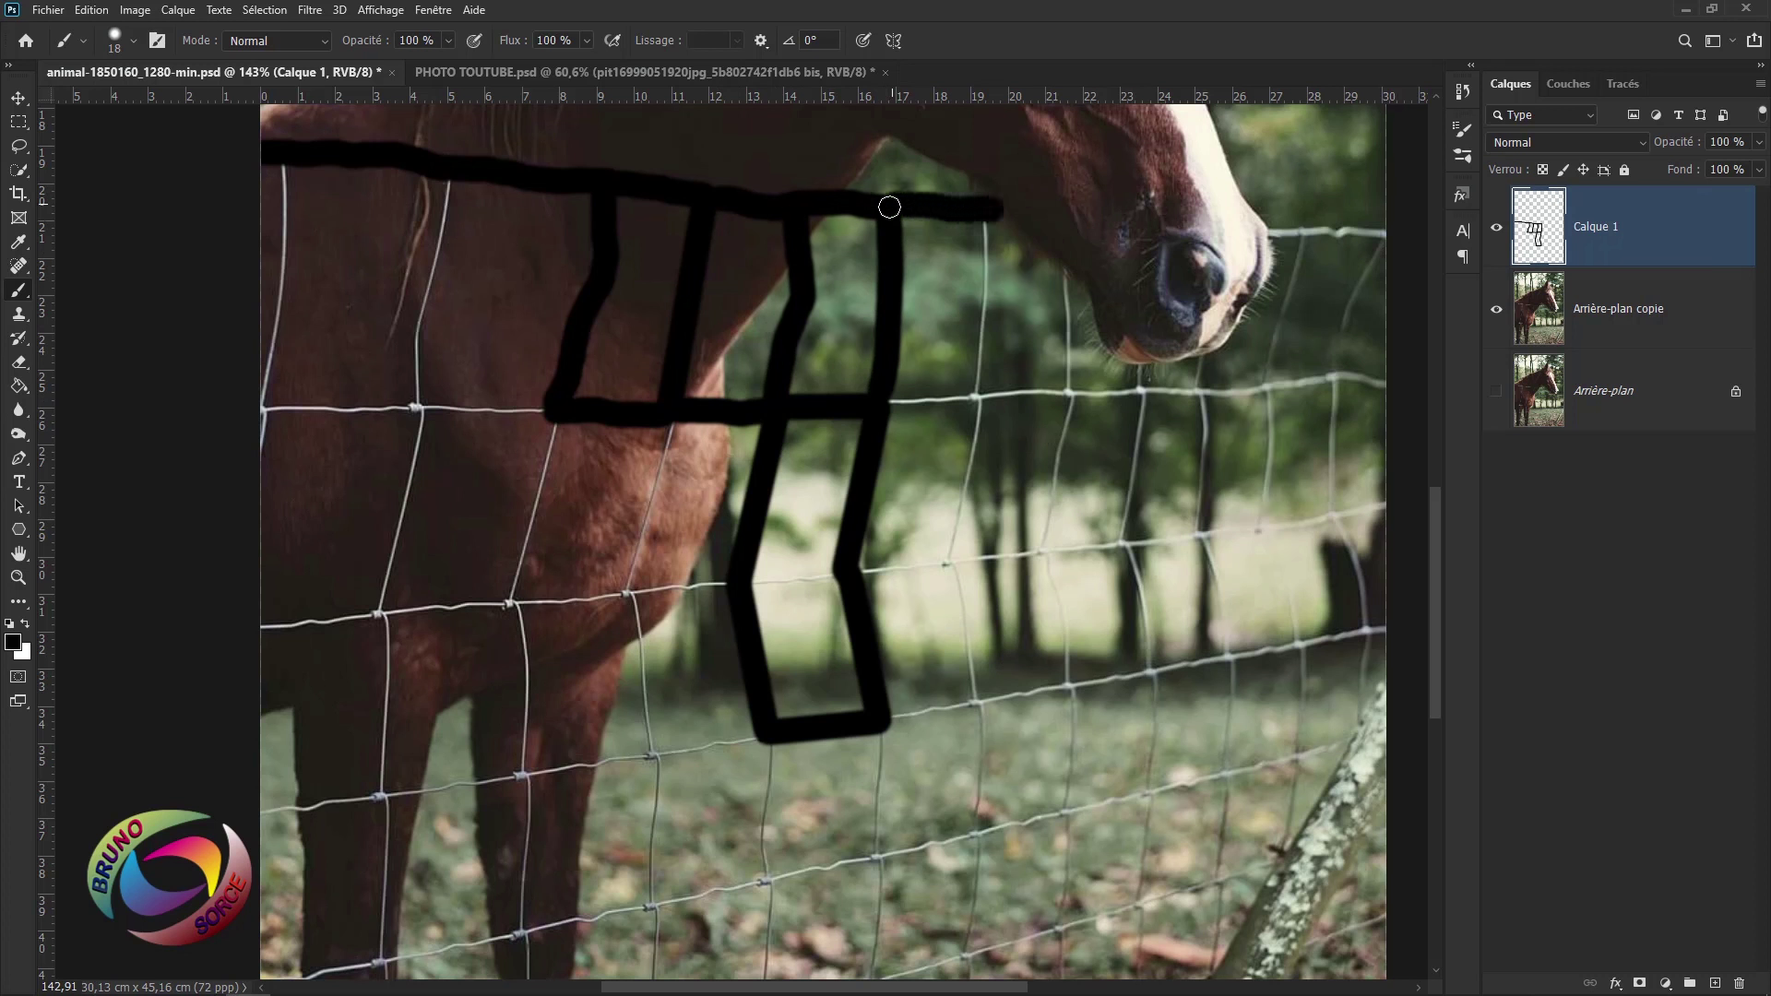
left_click_drag(986, 218, 973, 401)
mouse_move(1060, 290)
left_mouse_down()
mouse_move(1070, 369)
mouse_move(1014, 395)
mouse_move(885, 400)
left_mouse_up()
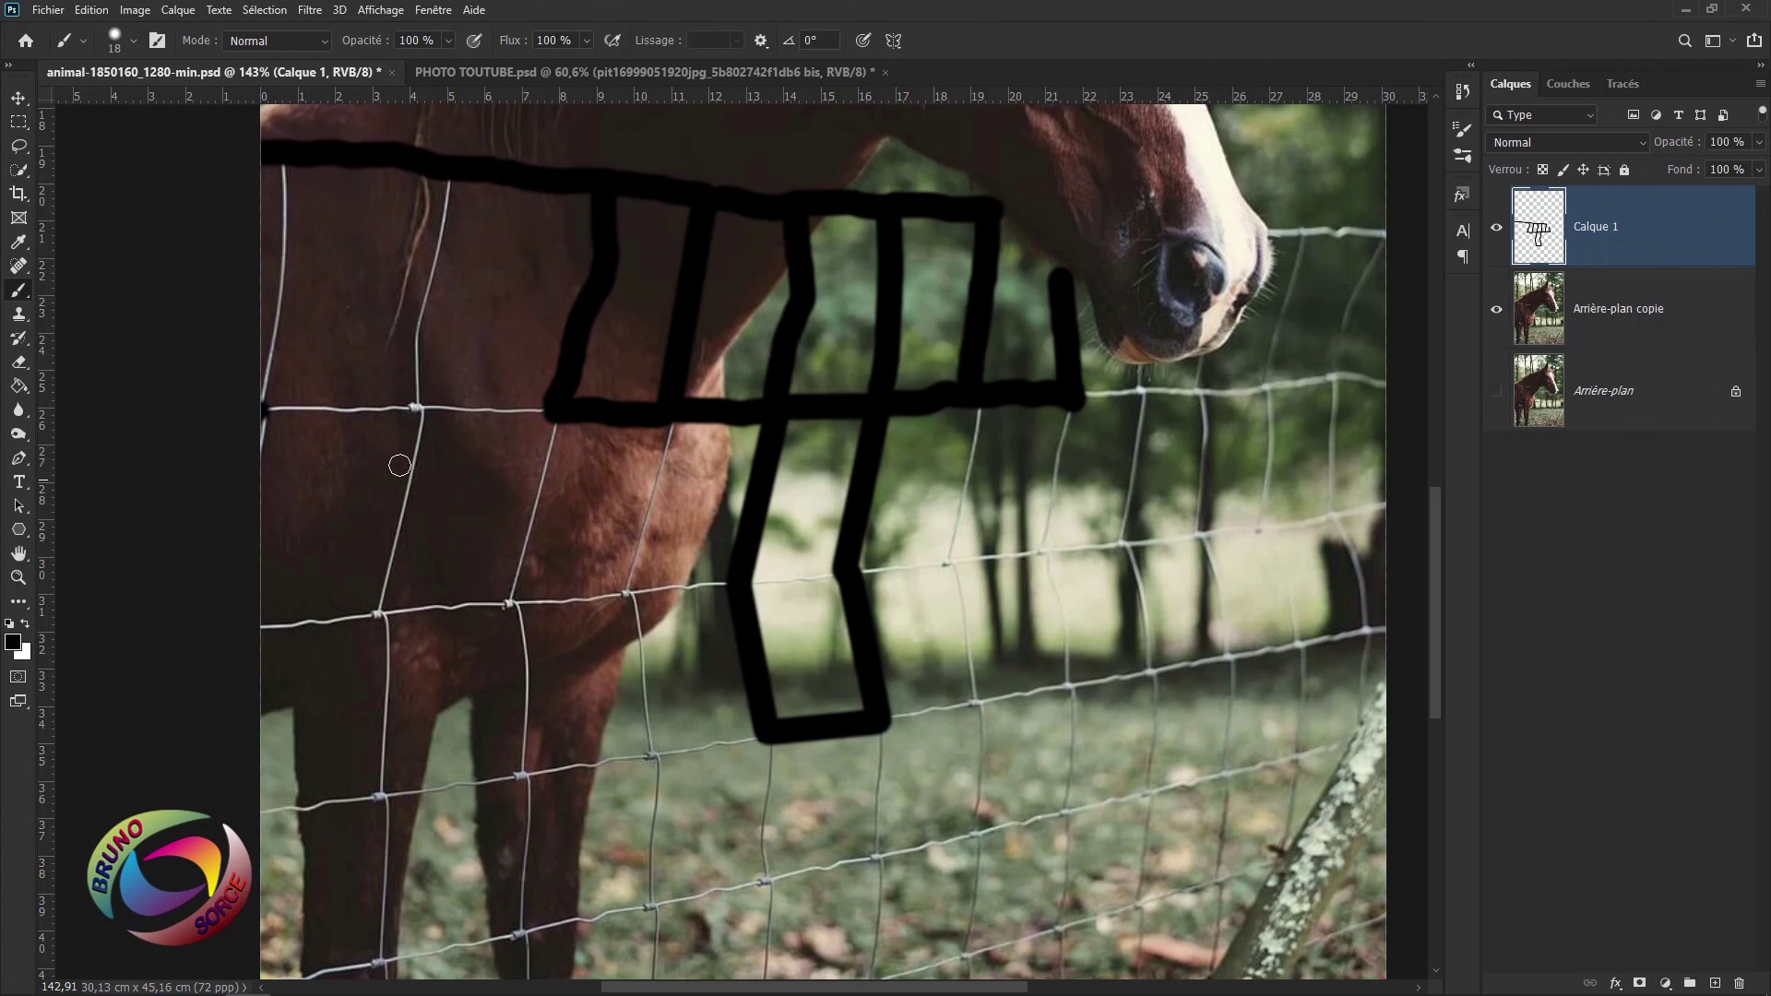
left_click(558, 415, "shift")
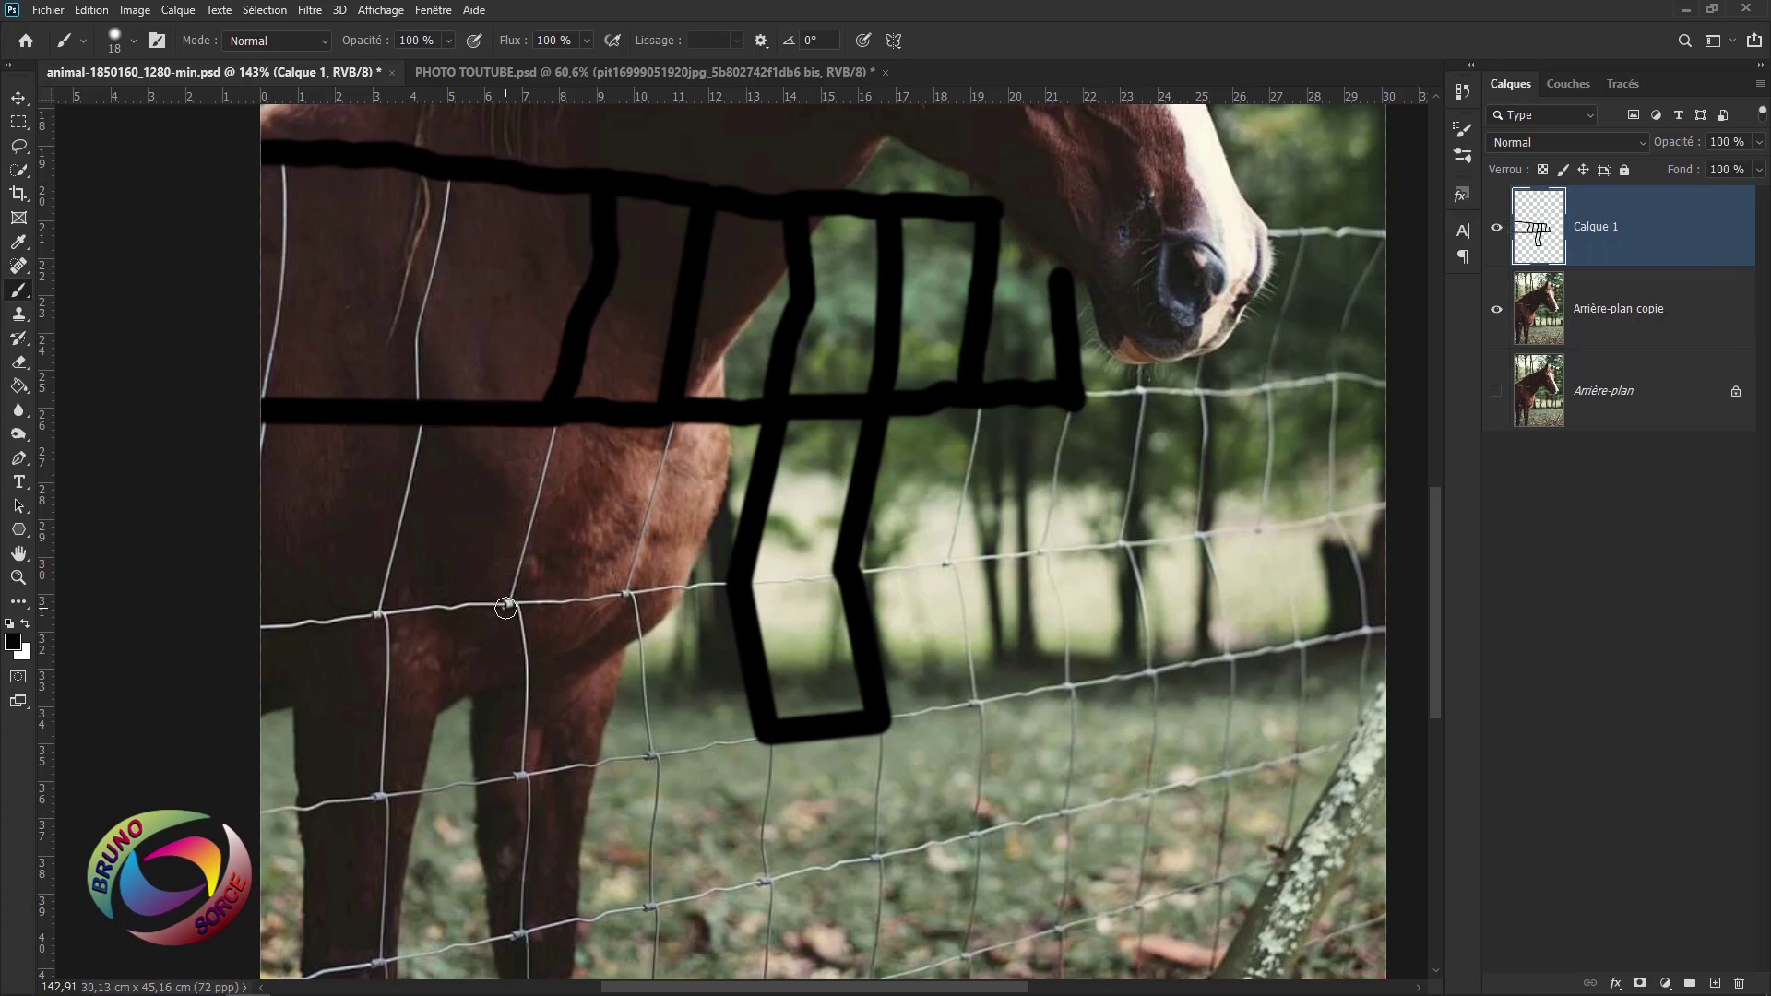
left_click(505, 607, "shift")
left_click(626, 595, "shift")
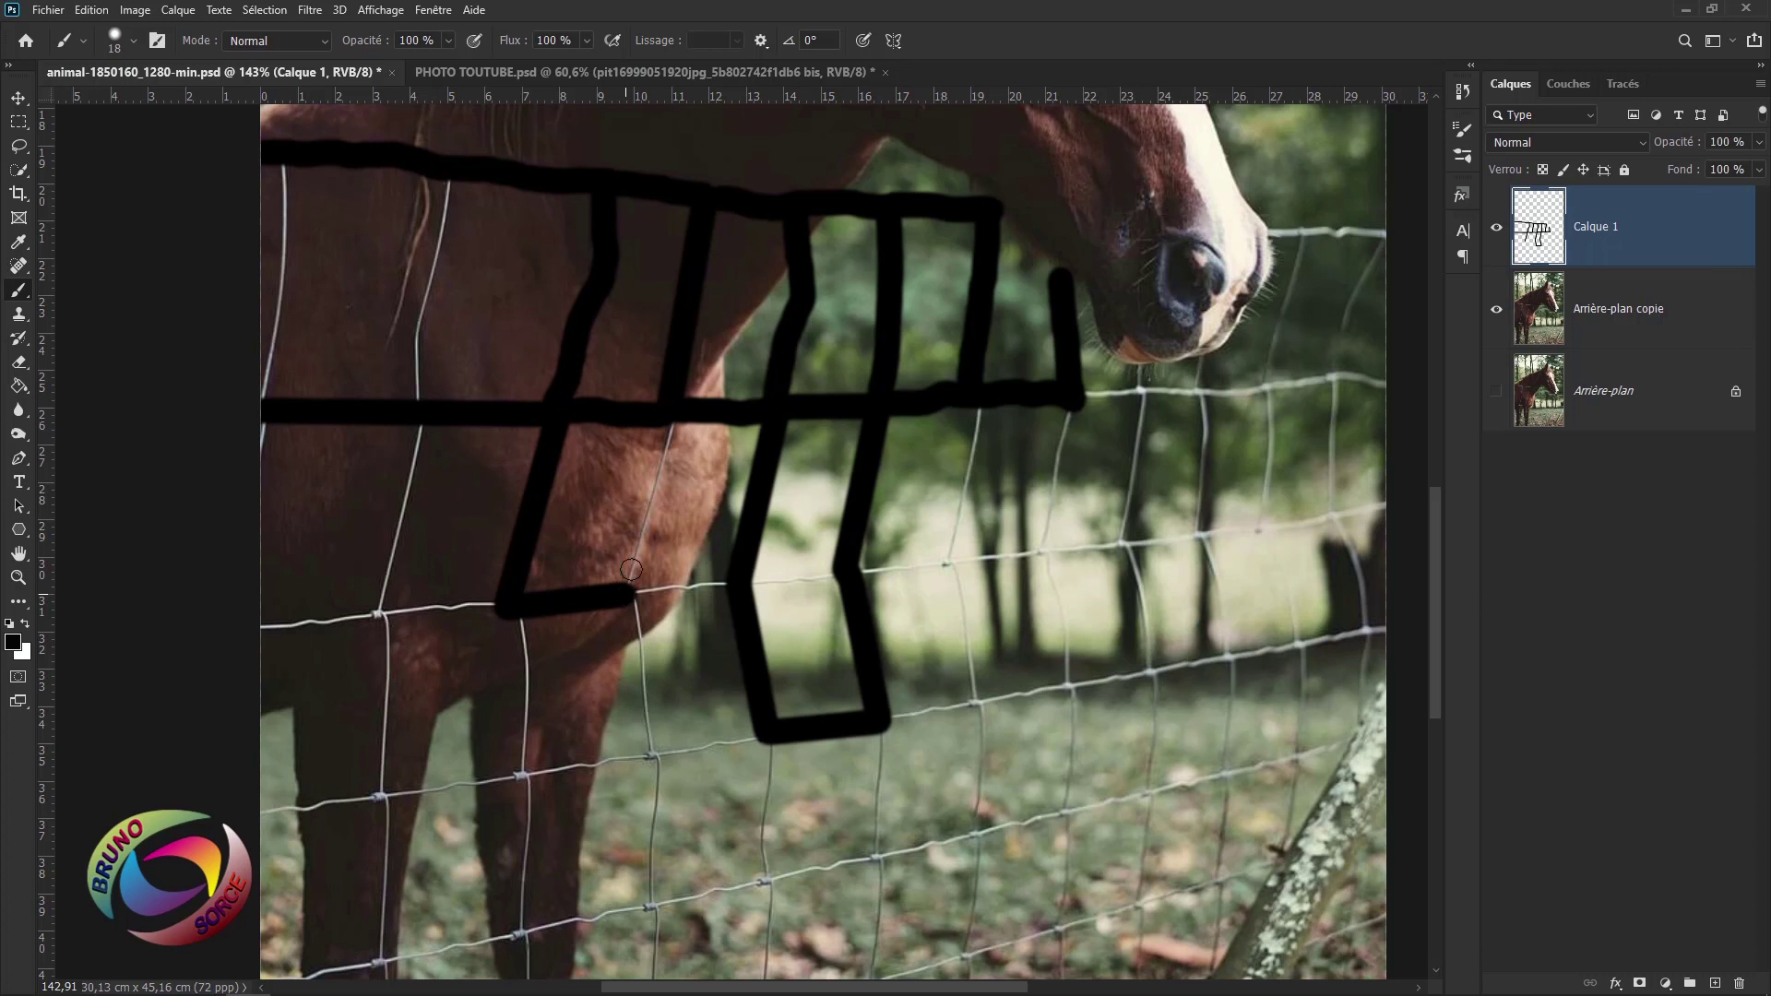
left_click(672, 420, "shift")
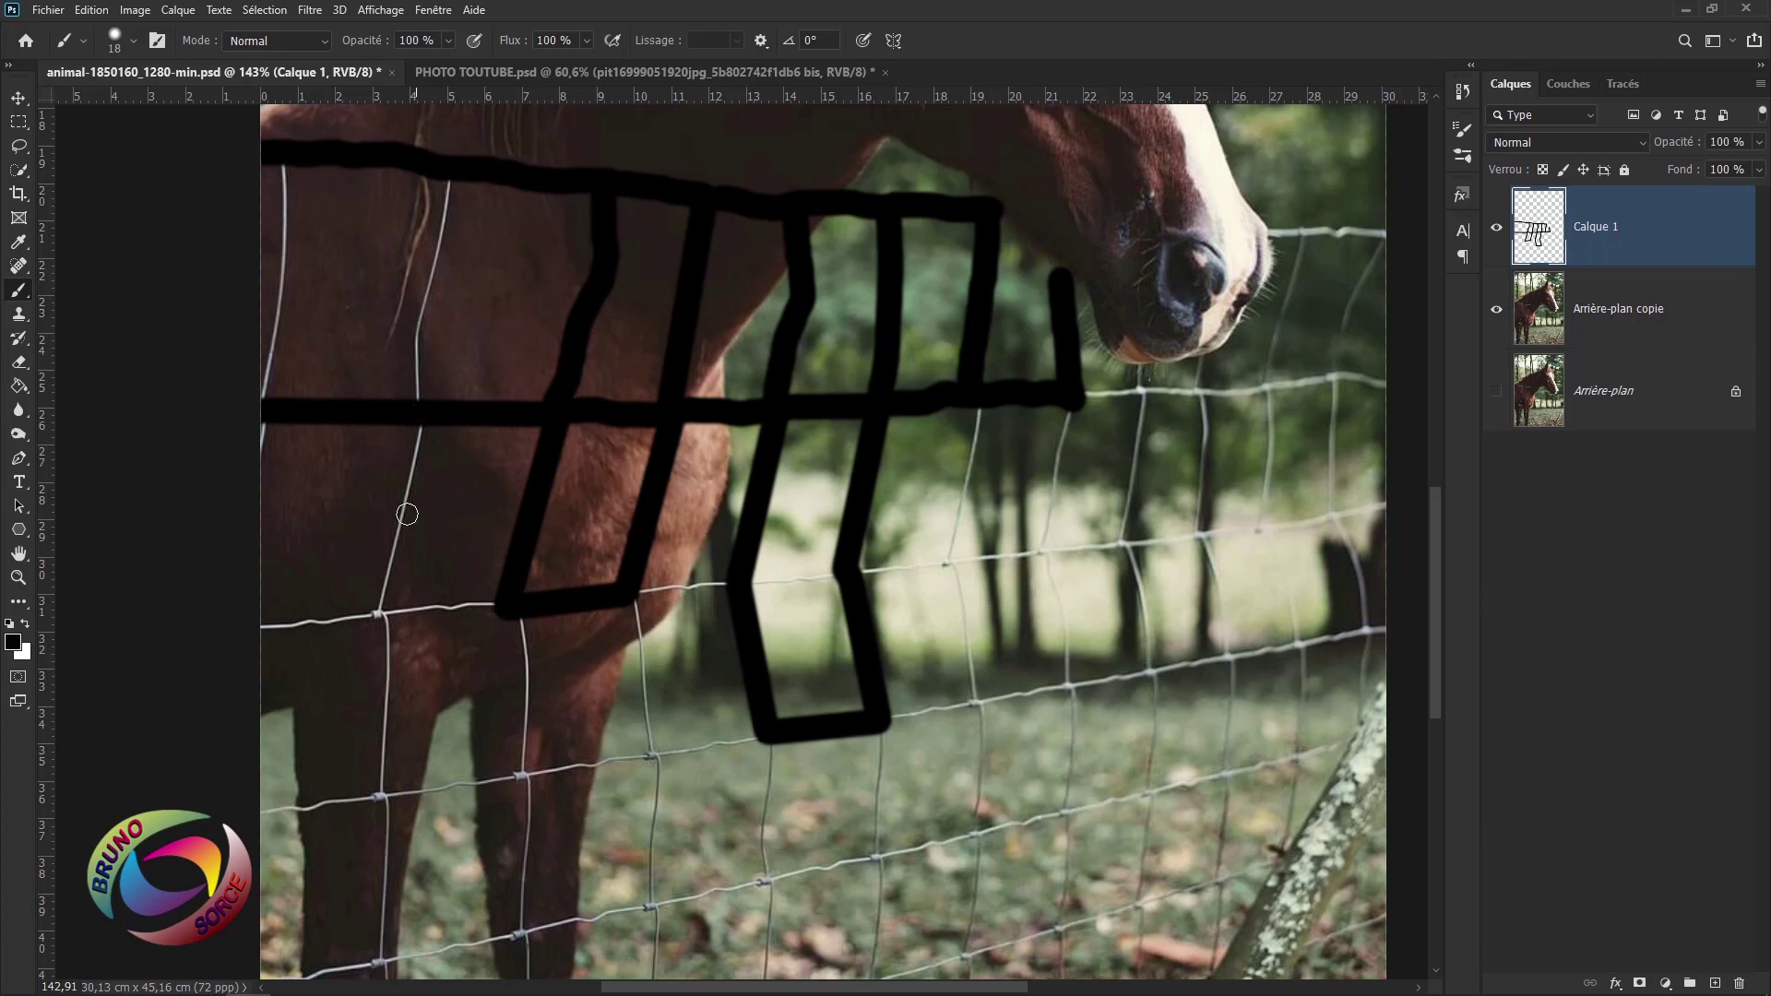
- Trace the fence cell over the horse's front leg in black
left_click(377, 614, "shift")
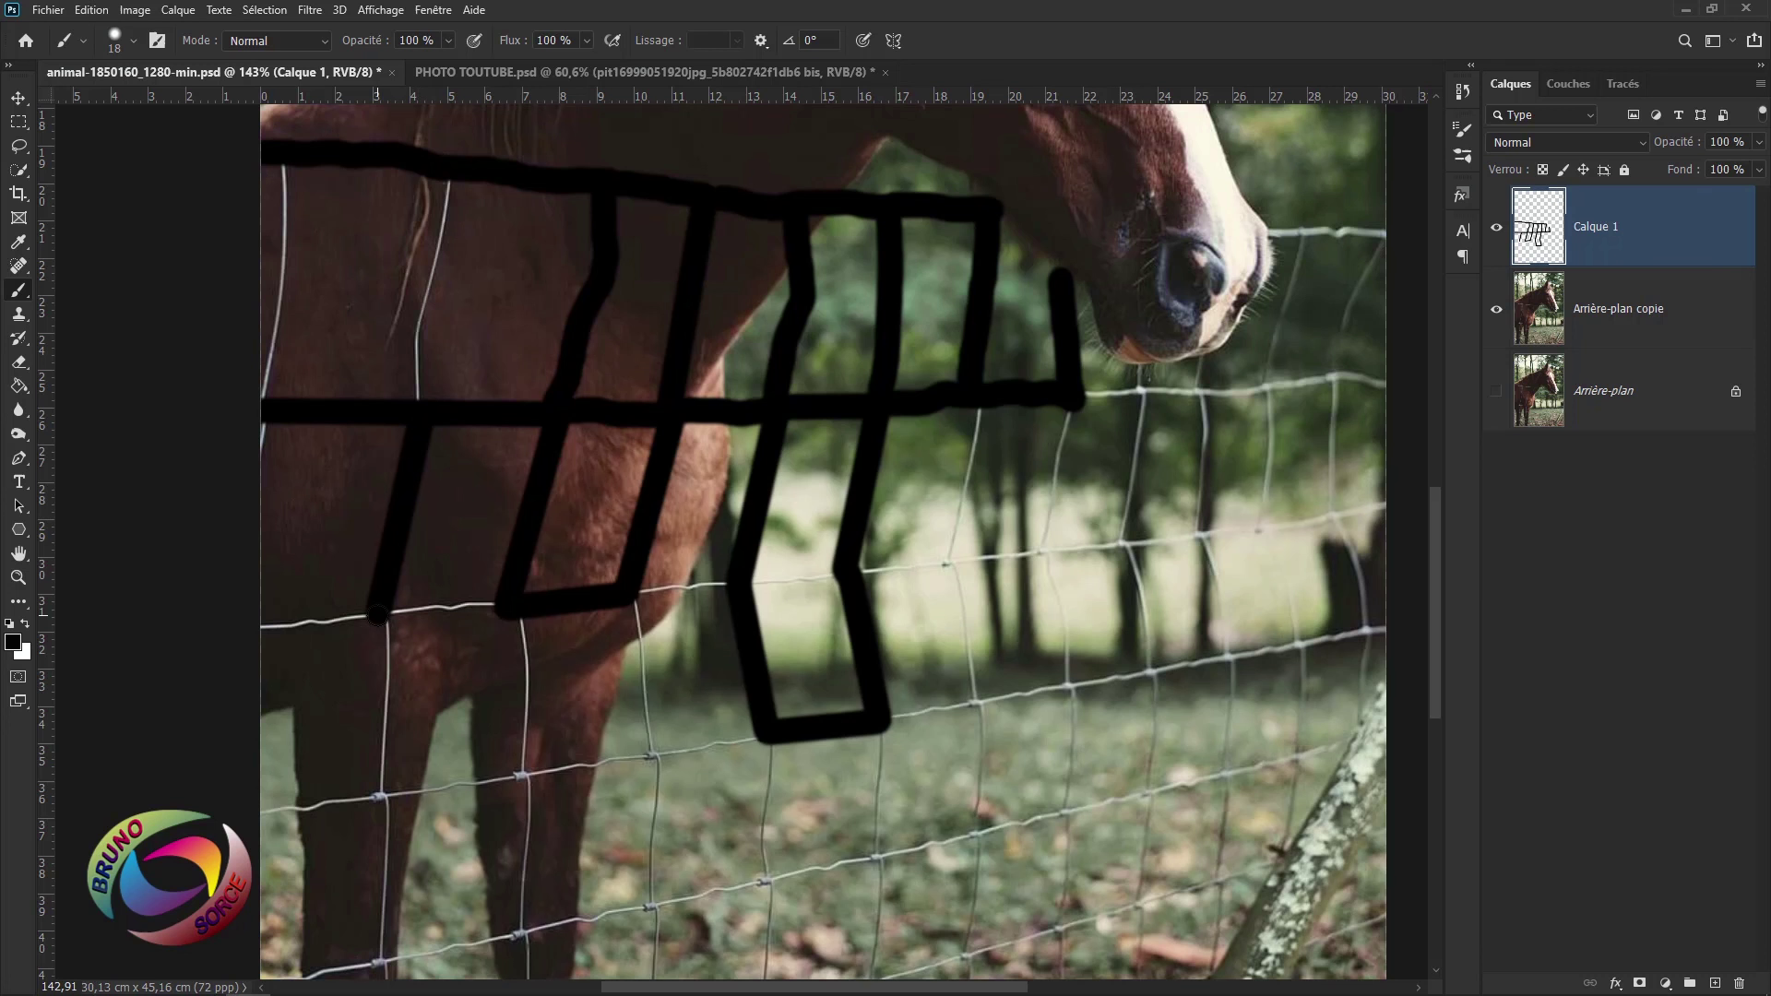
left_click(382, 793, "shift")
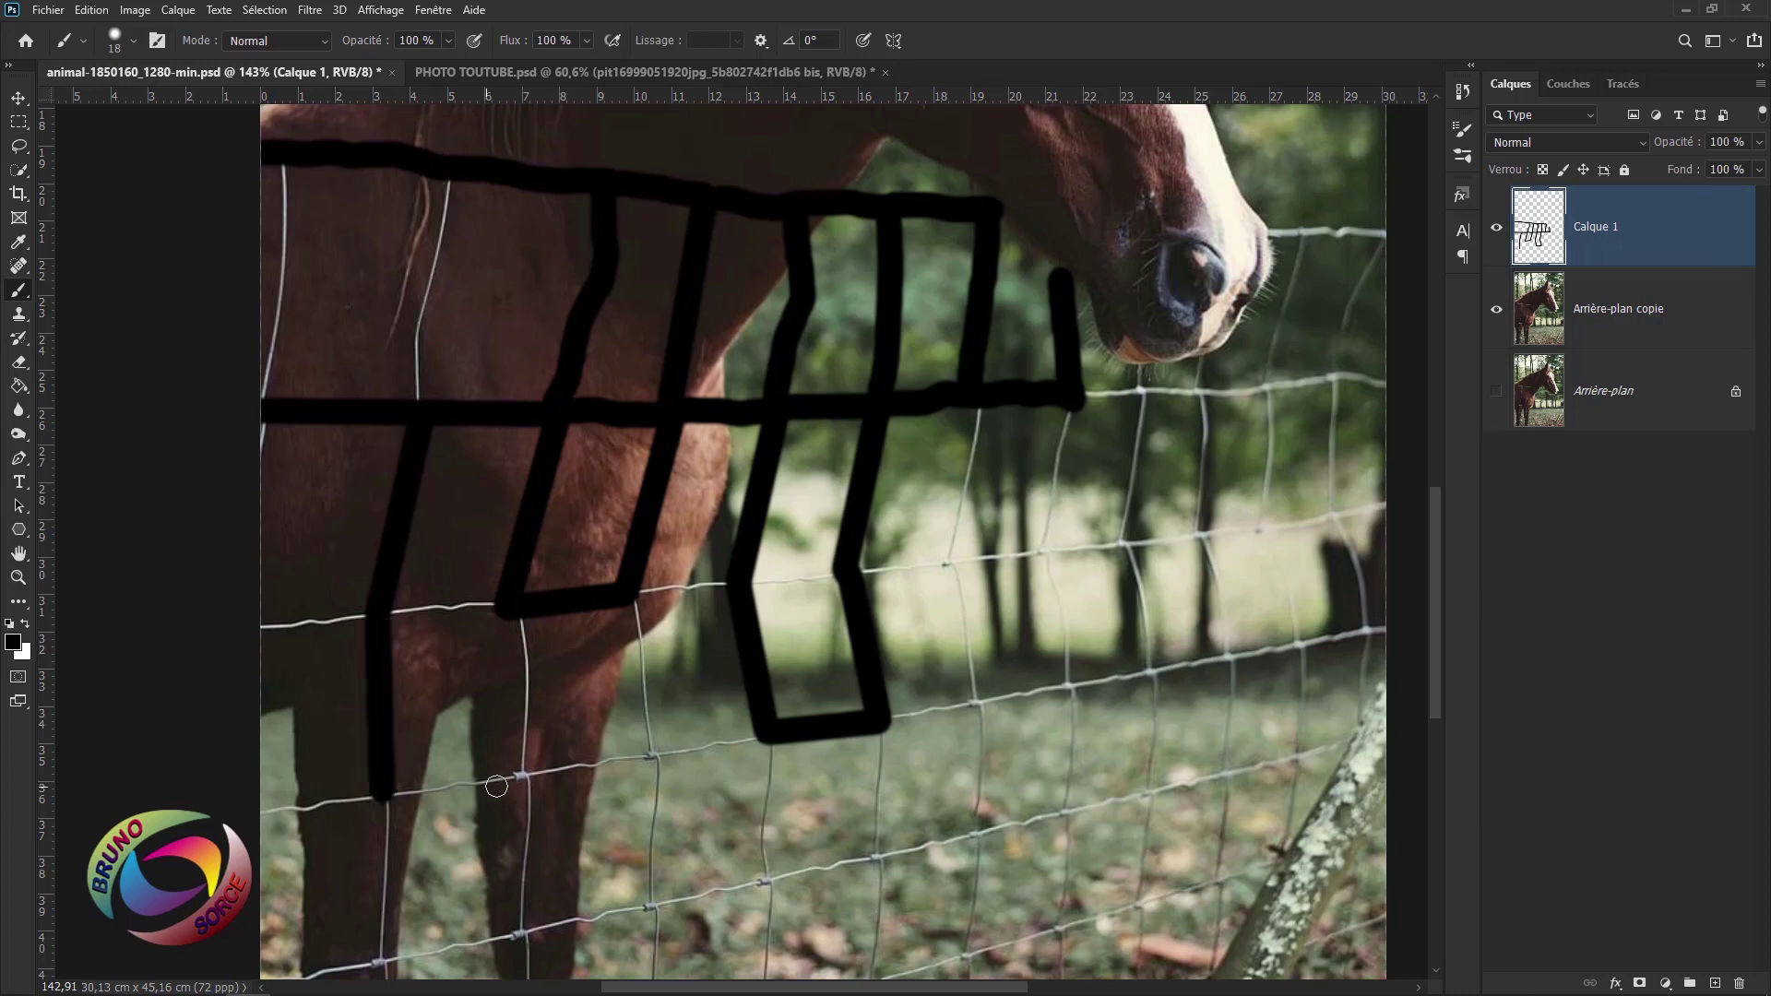
left_click(528, 780, "shift")
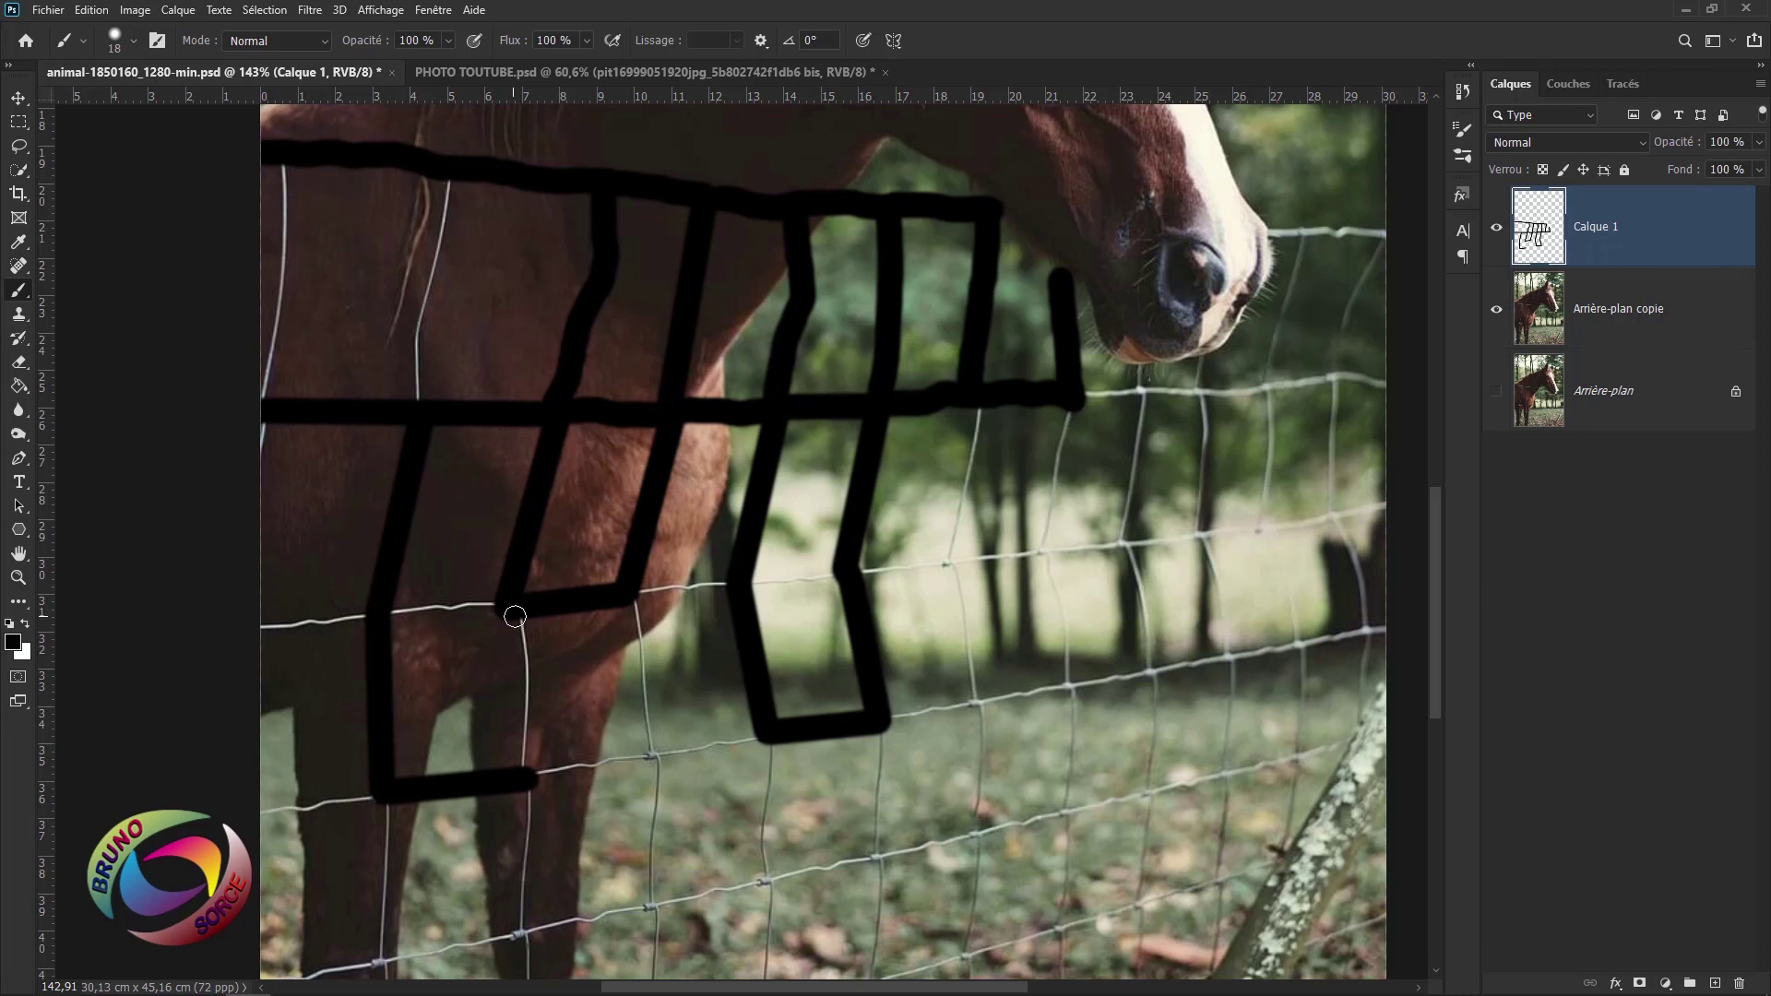
left_click(510, 616, "shift")
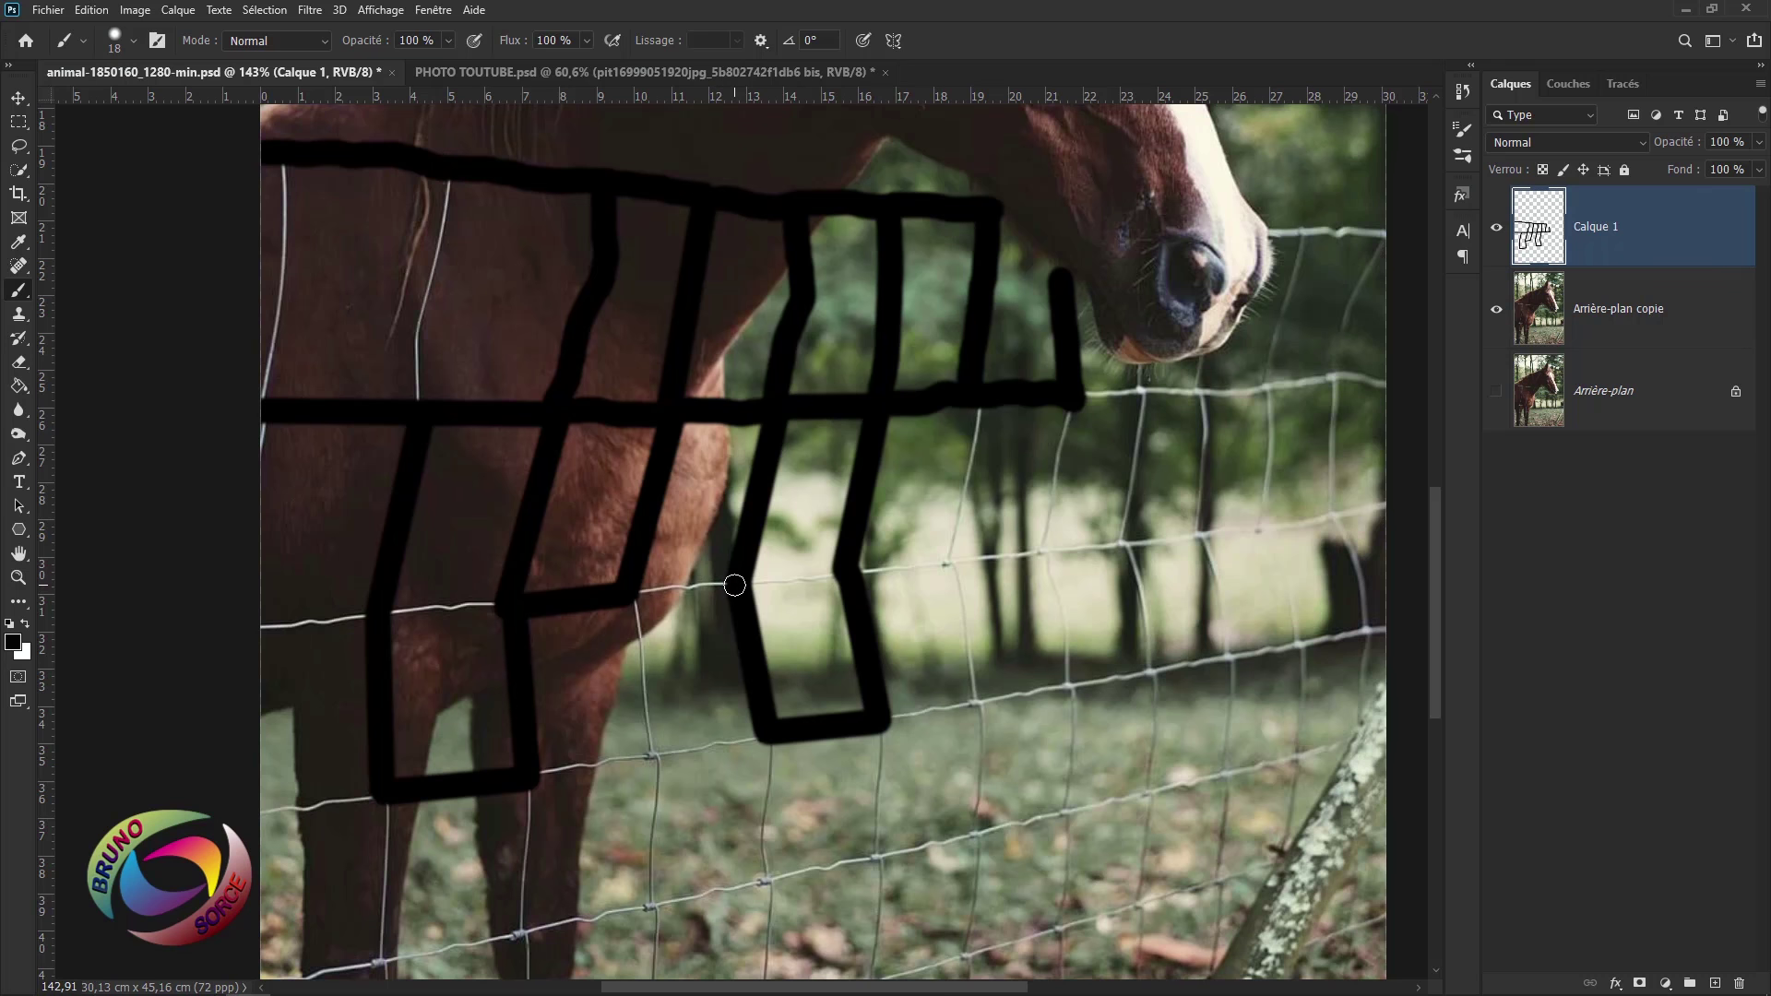
- Paint black over all remaining horizontal bars and vertical wires across the fence
left_click_drag(734, 585, 633, 595)
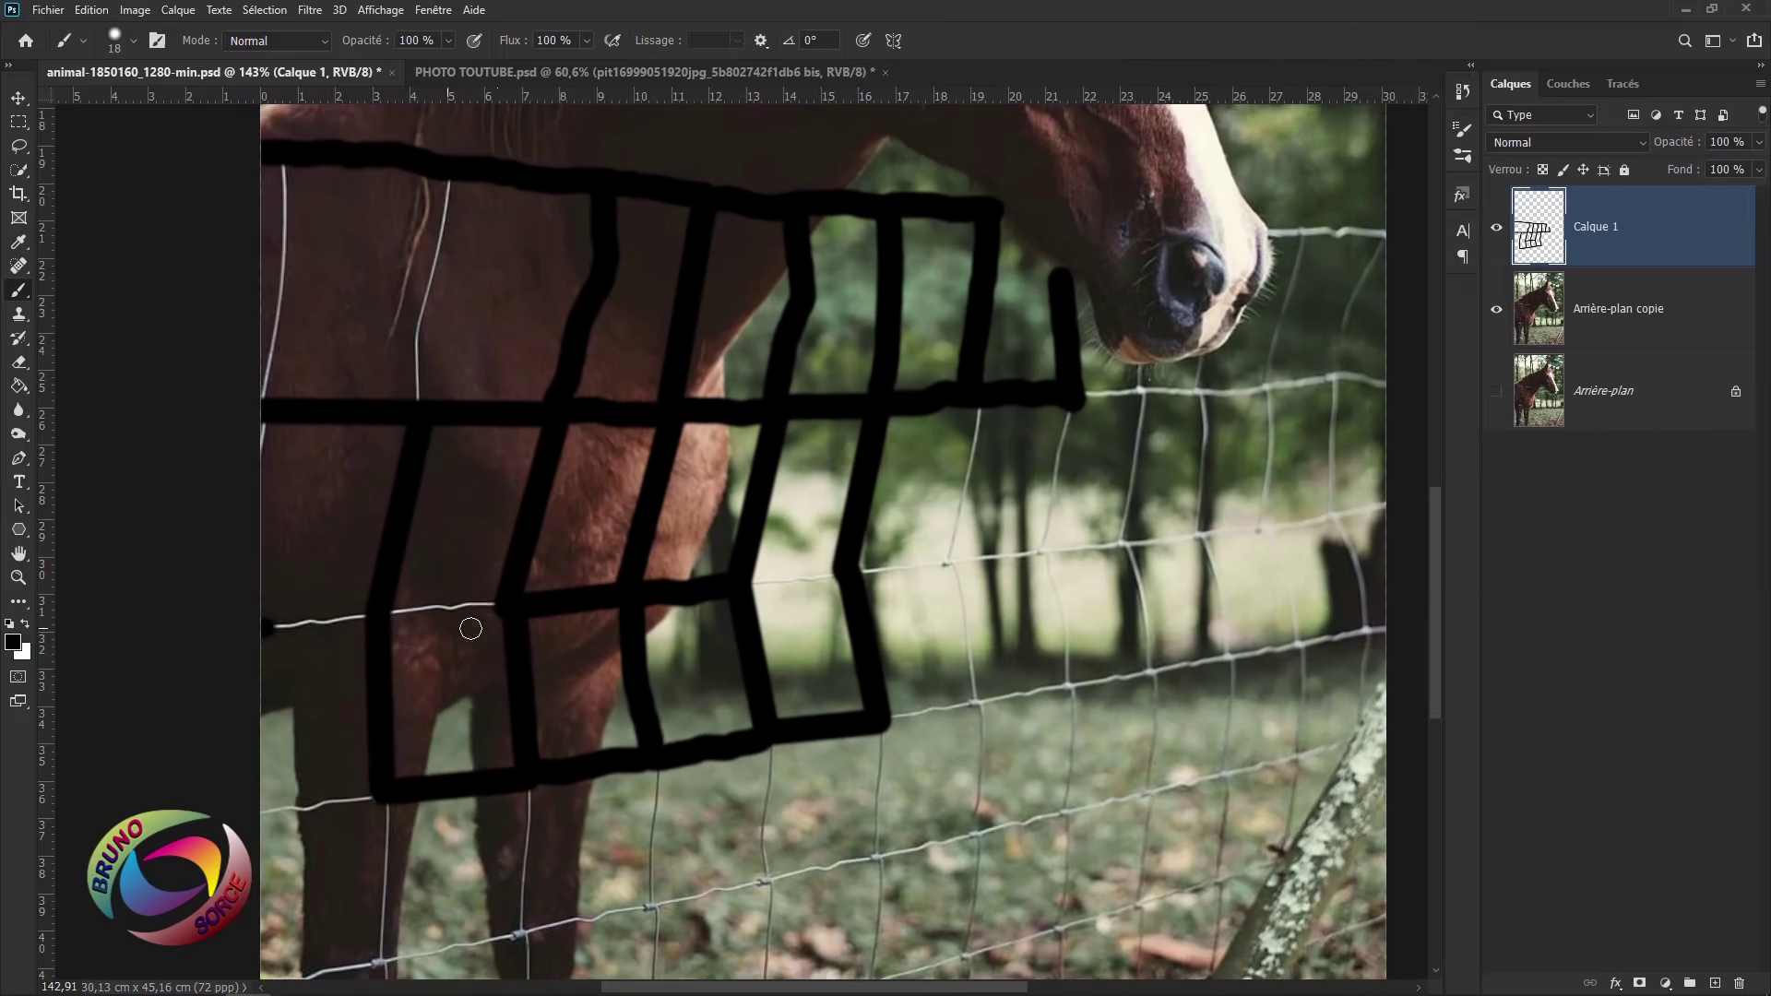
left_click_drag(498, 610, 265, 629)
left_click_drag(461, 180, 406, 397)
left_click_drag(991, 406, 974, 835)
left_click_drag(982, 687, 1384, 629)
left_click_drag(737, 581, 1383, 501)
left_click_drag(1079, 395, 1383, 380)
left_click_drag(1355, 392, 1360, 498)
left_click_drag(1199, 406, 1203, 512)
left_click_drag(1061, 410, 1121, 516)
left_click_drag(1272, 226, 1383, 221)
left_click_drag(1281, 530, 1296, 637)
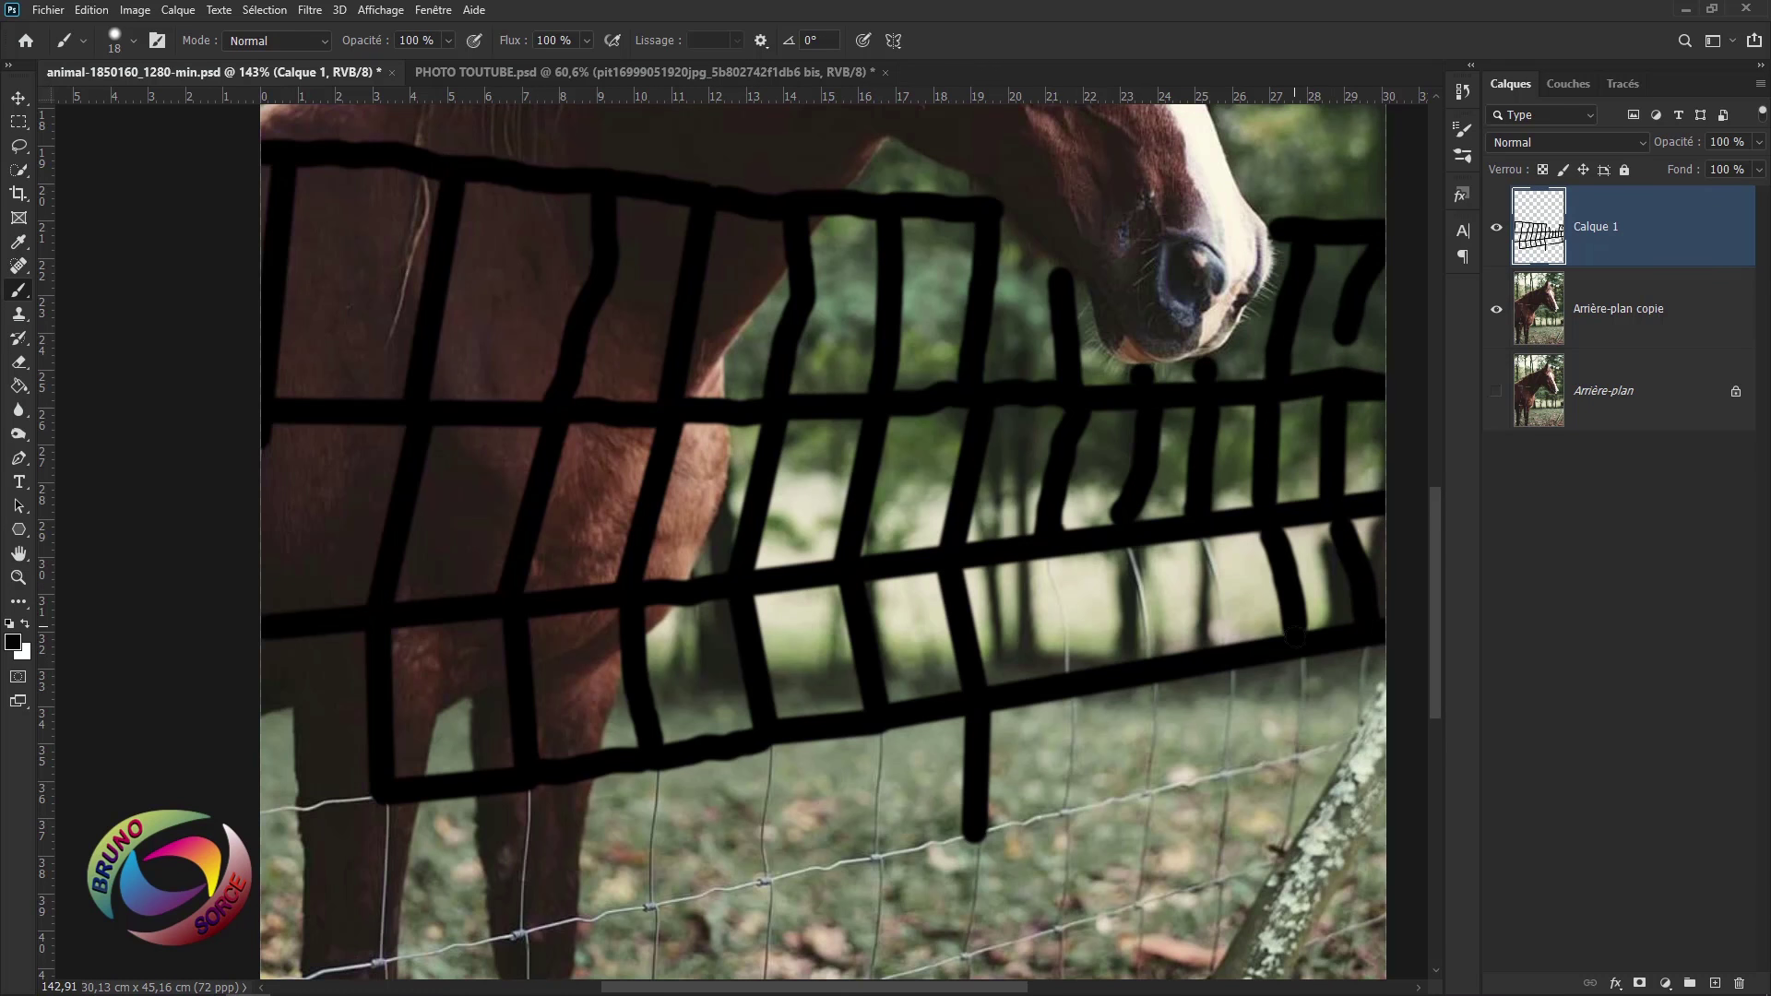
left_click_drag(1217, 540, 1231, 641)
left_click_drag(1172, 242, 1157, 346)
left_click_drag(1171, 341, 129, 564)
left_click_drag(1157, 445, 221, 701)
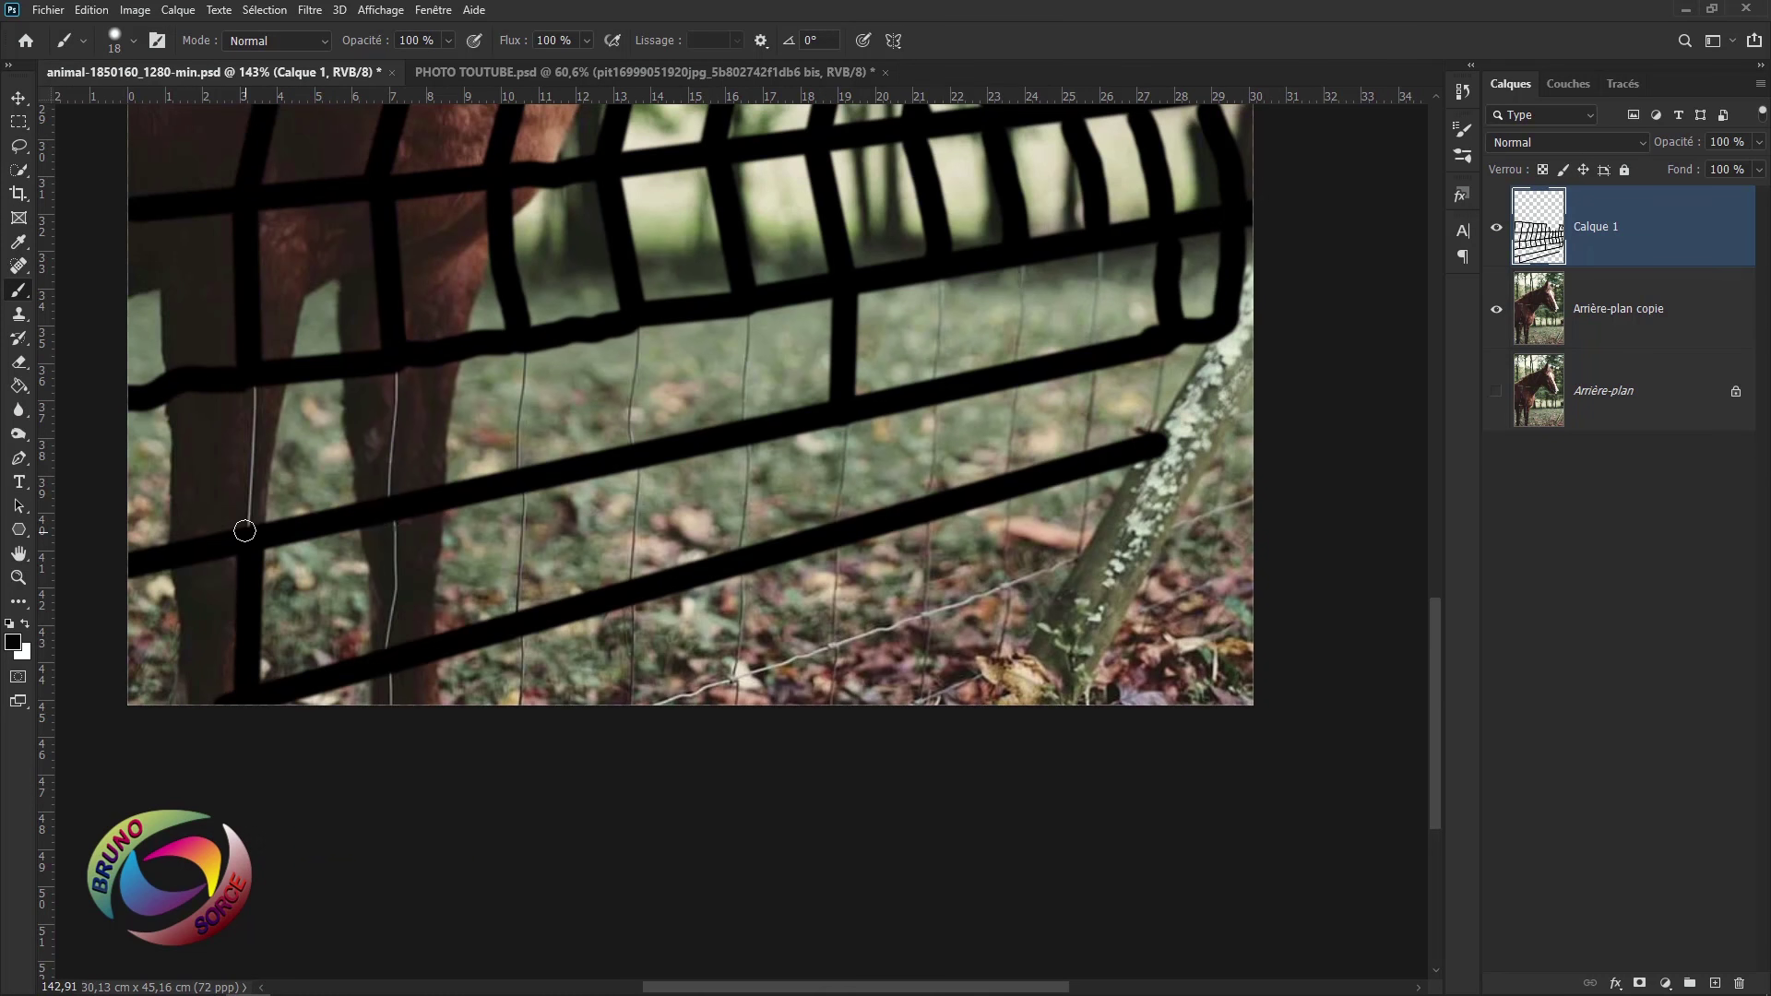
left_click_drag(251, 383, 244, 543)
left_click_drag(394, 367, 388, 706)
left_click_drag(522, 349, 512, 706)
left_click_drag(643, 311, 629, 705)
left_click_drag(1093, 475, 650, 701)
left_click_drag(1024, 257, 1017, 475)
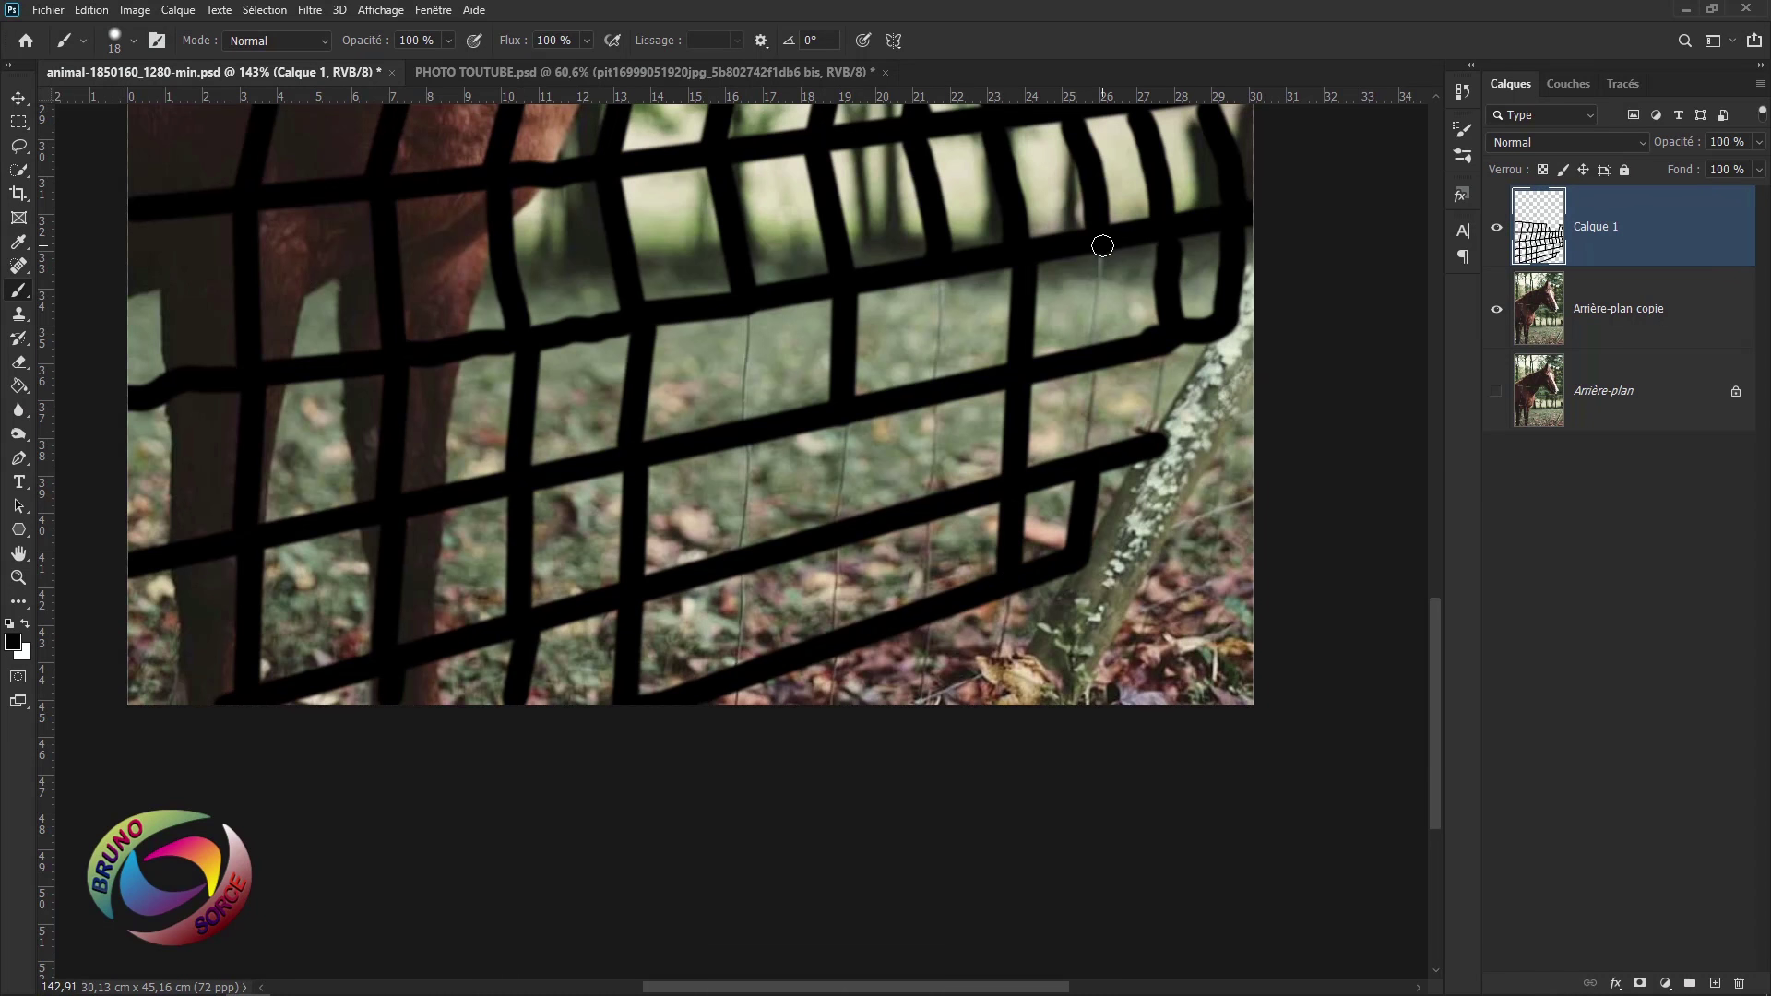
left_click_drag(1102, 245, 1098, 349)
left_click_drag(941, 277, 936, 381)
left_click_drag(844, 420, 839, 526)
left_click_drag(745, 310, 742, 553)
left_click_drag(927, 620, 922, 714)
- Zoom out to check, then finish the lowest bars near the tree trunk to the right edge
key("ctrl+0")
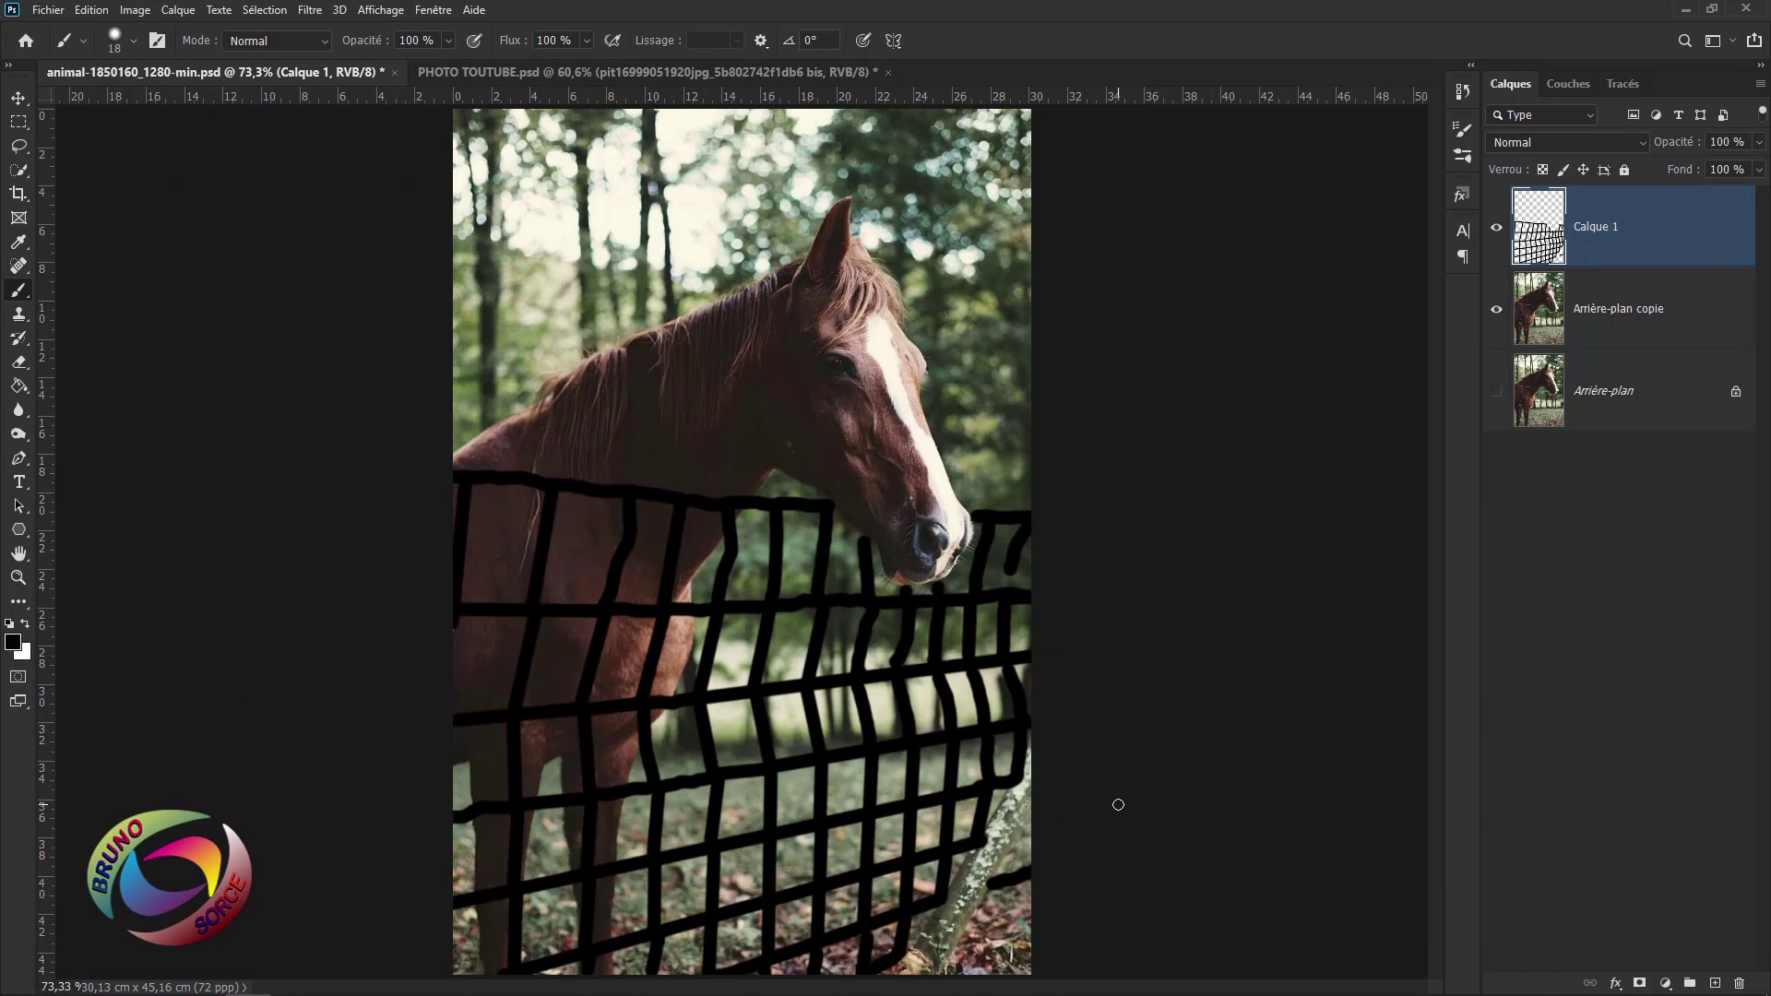
scroll(1118, 804, "up", 3)
scroll(752, 475, "down", 3)
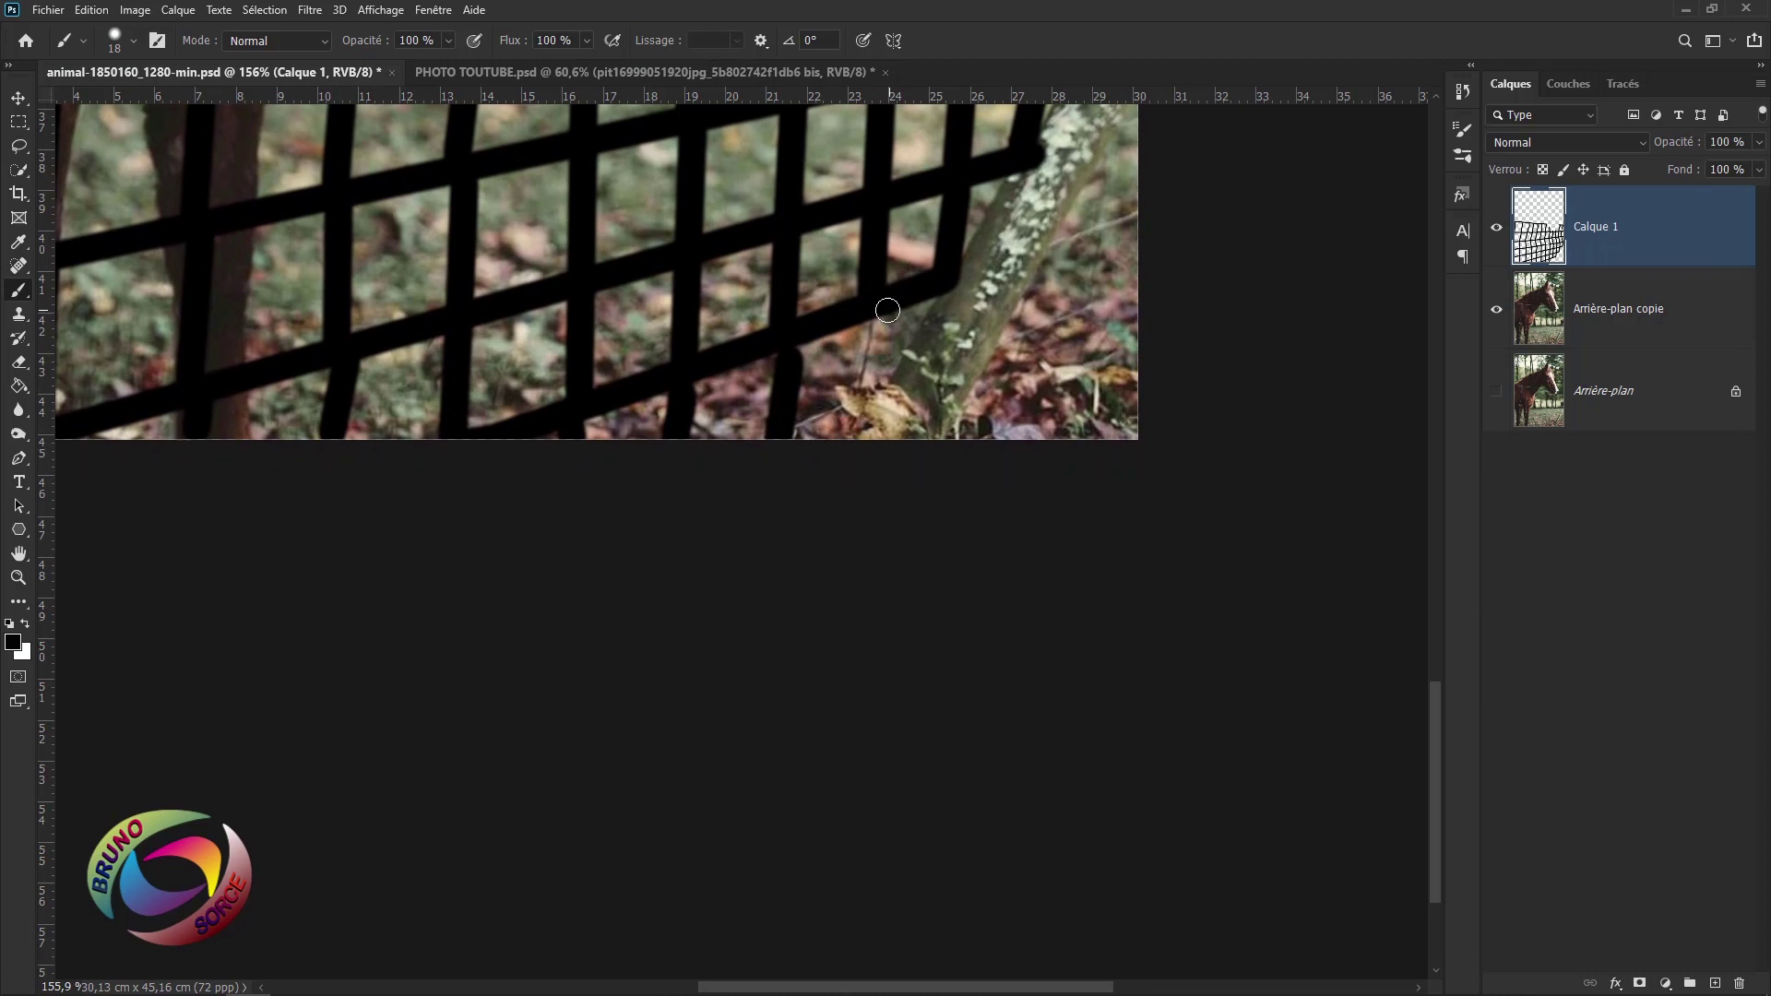
mouse_move(888, 310)
left_mouse_down()
mouse_move(768, 434)
mouse_move(804, 430)
left_mouse_up()
left_click(1042, 246)
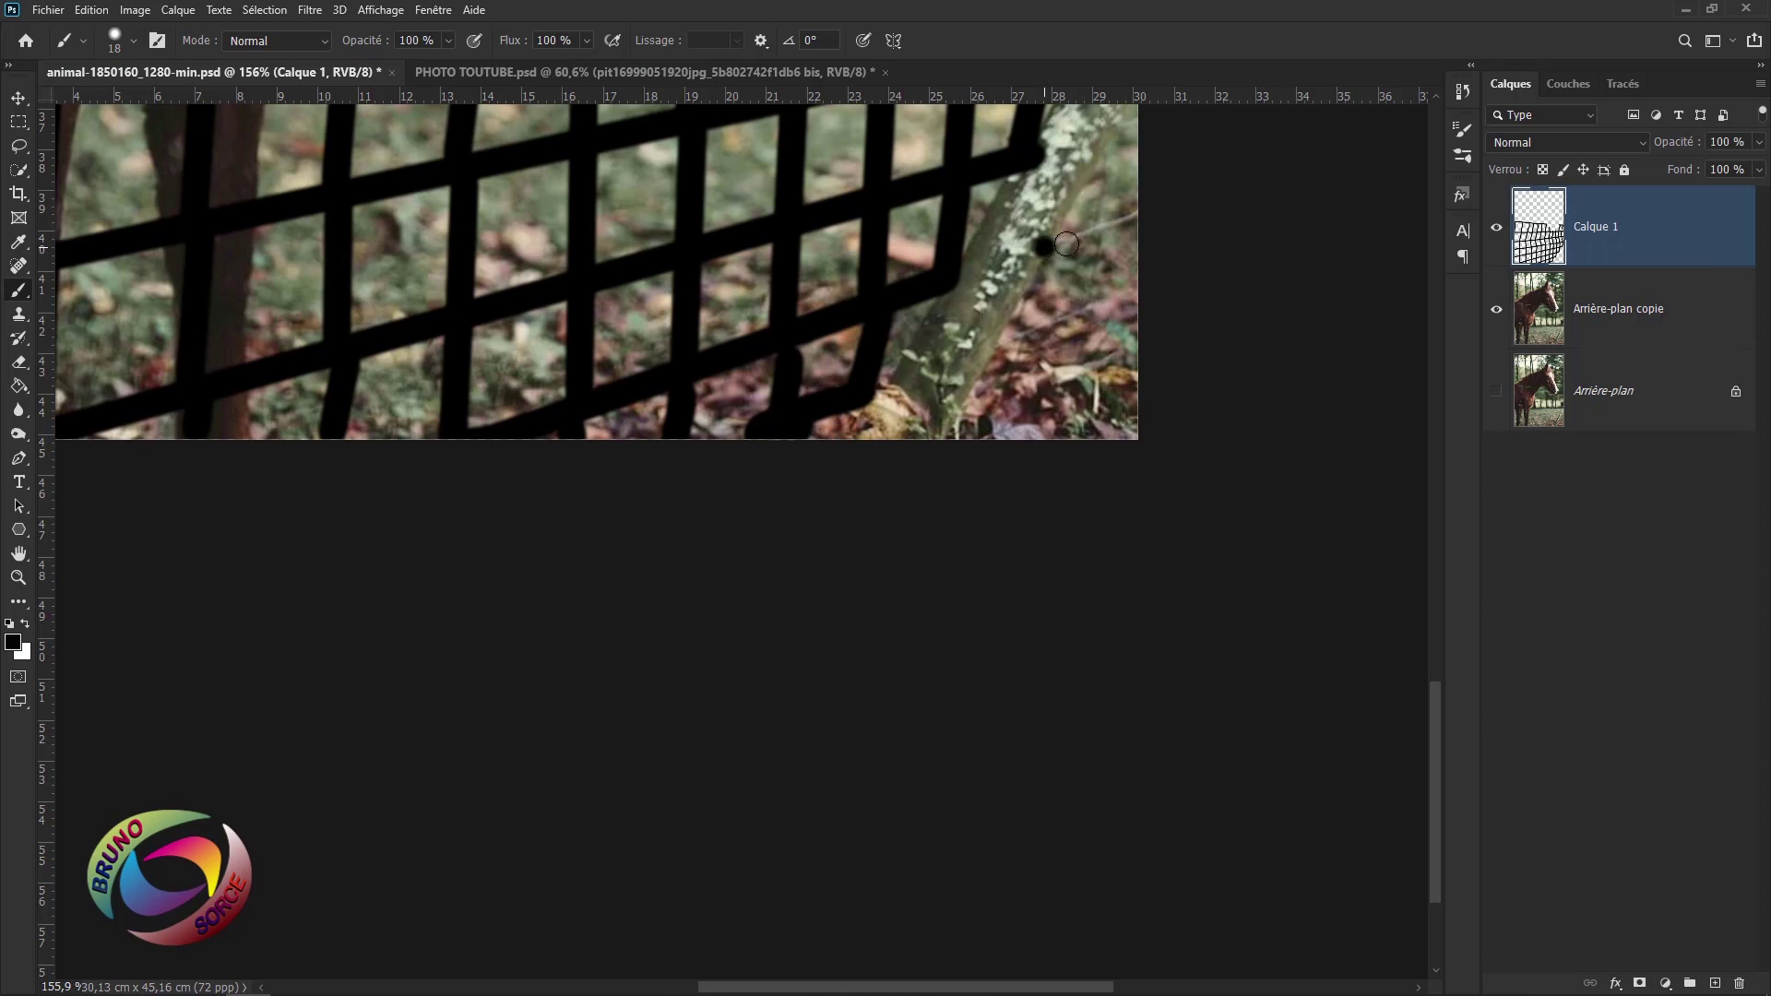
left_click_drag(1066, 244, 1140, 216)
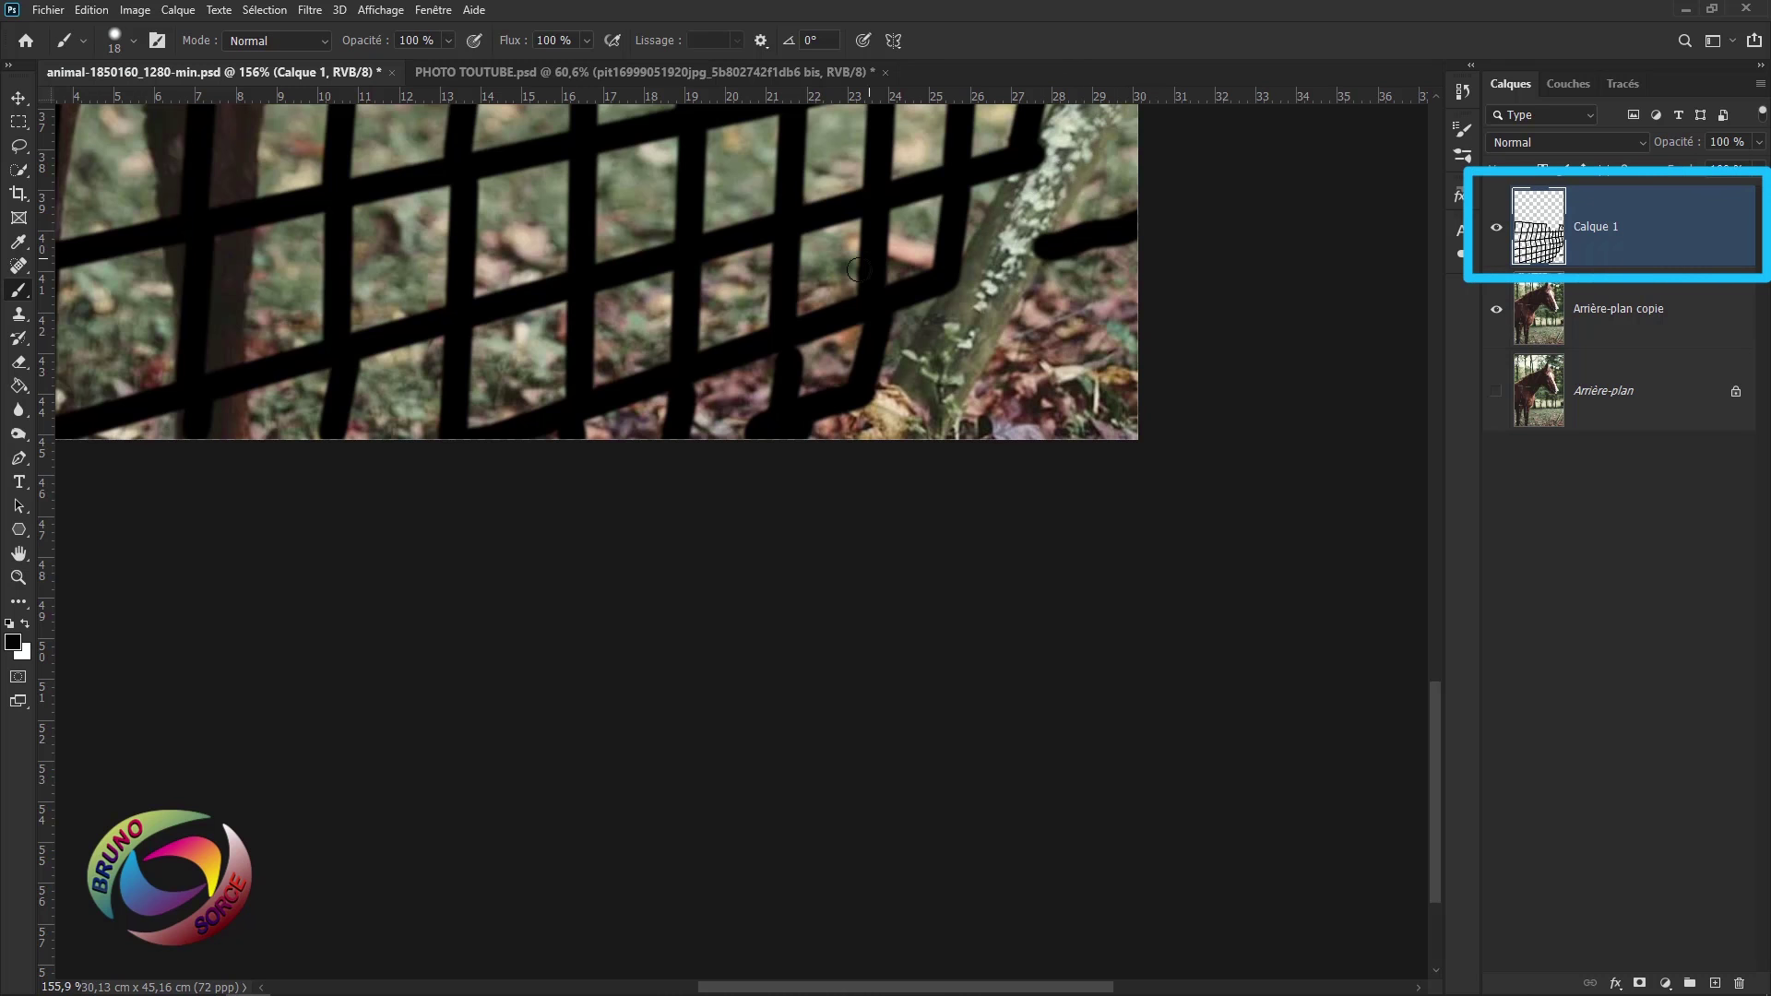
- Load Calque 1's painted fence strokes as a selection from its layer thumbnail
scroll(646, 323, "down", 2)
scroll(611, 363, "down", 2)
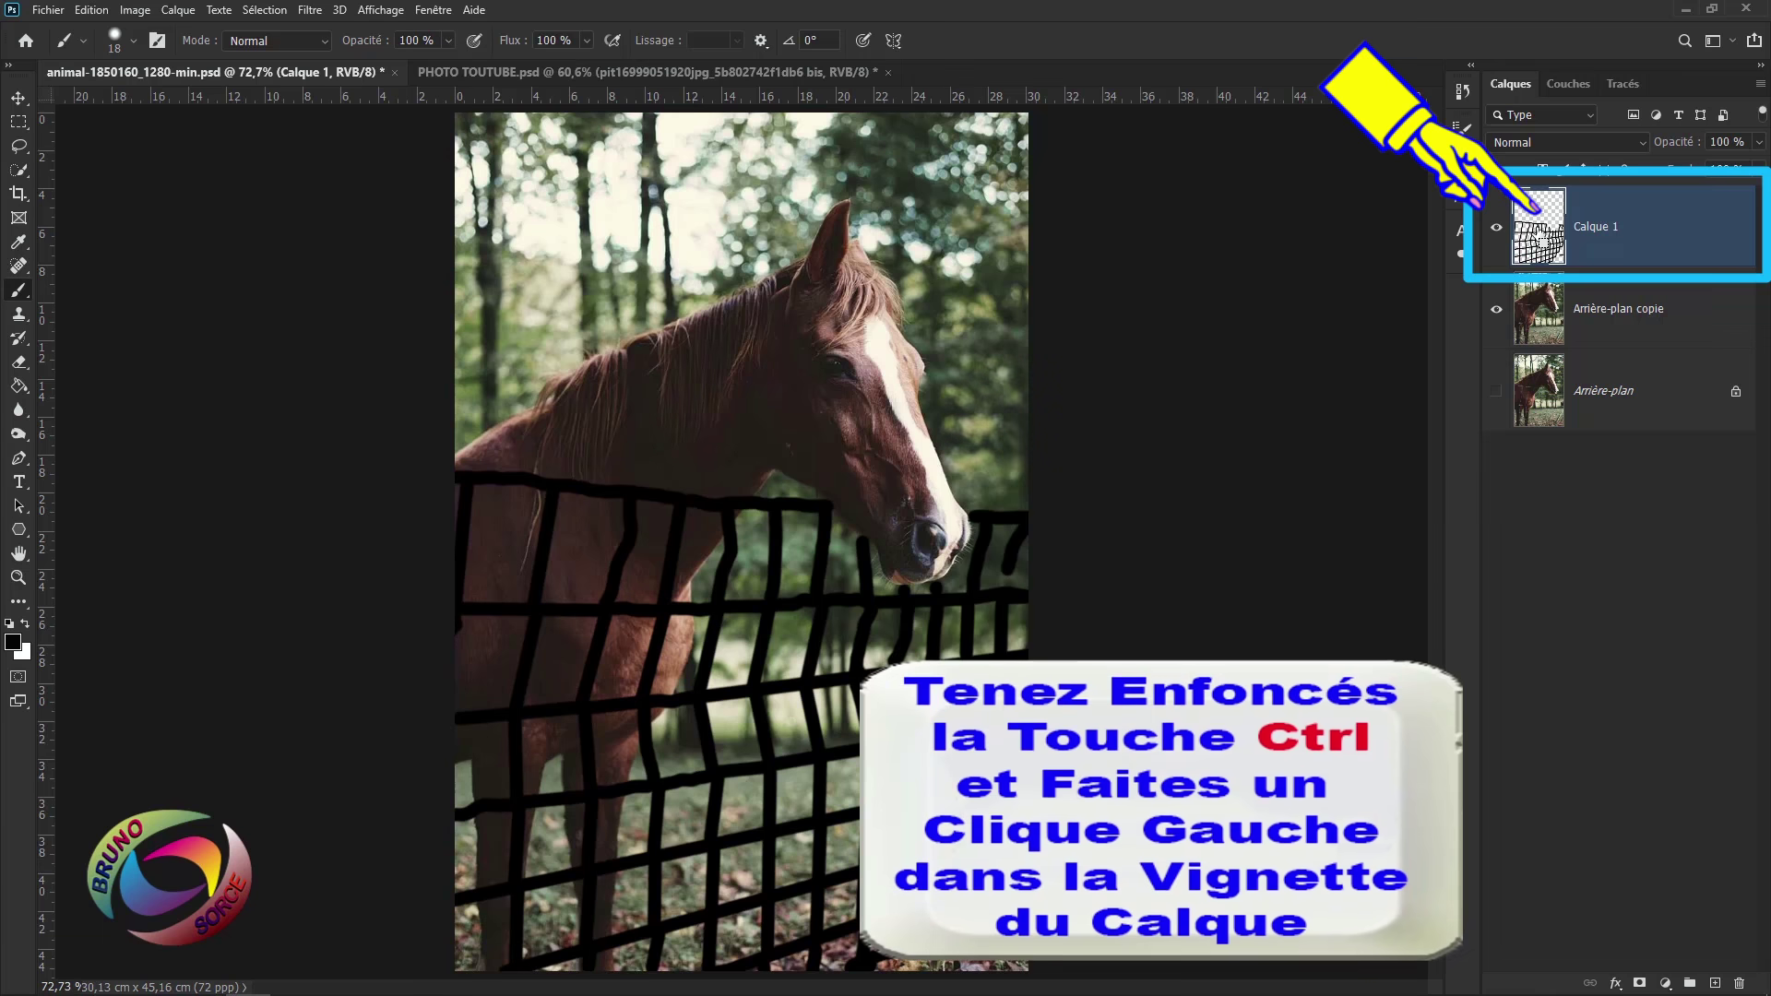
left_click(1540, 241, "ctrl")
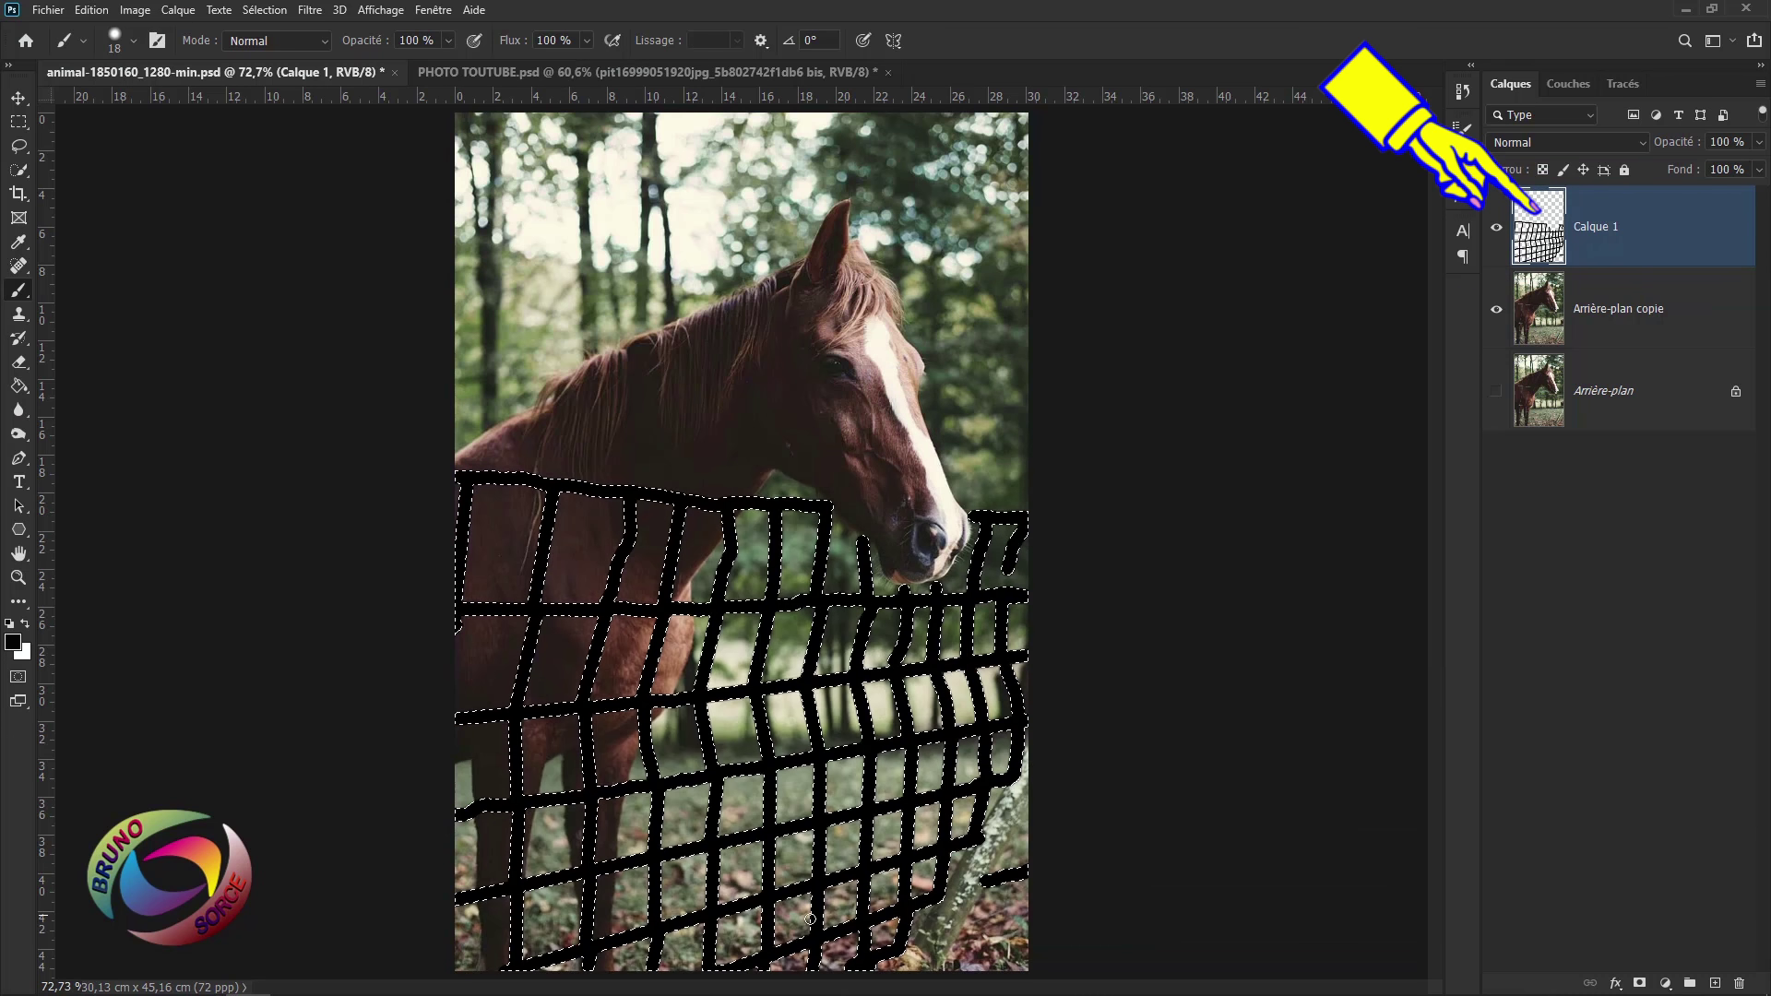
- Hide Calque 1 and make Arrière-plan copie the active layer
left_click(1496, 234)
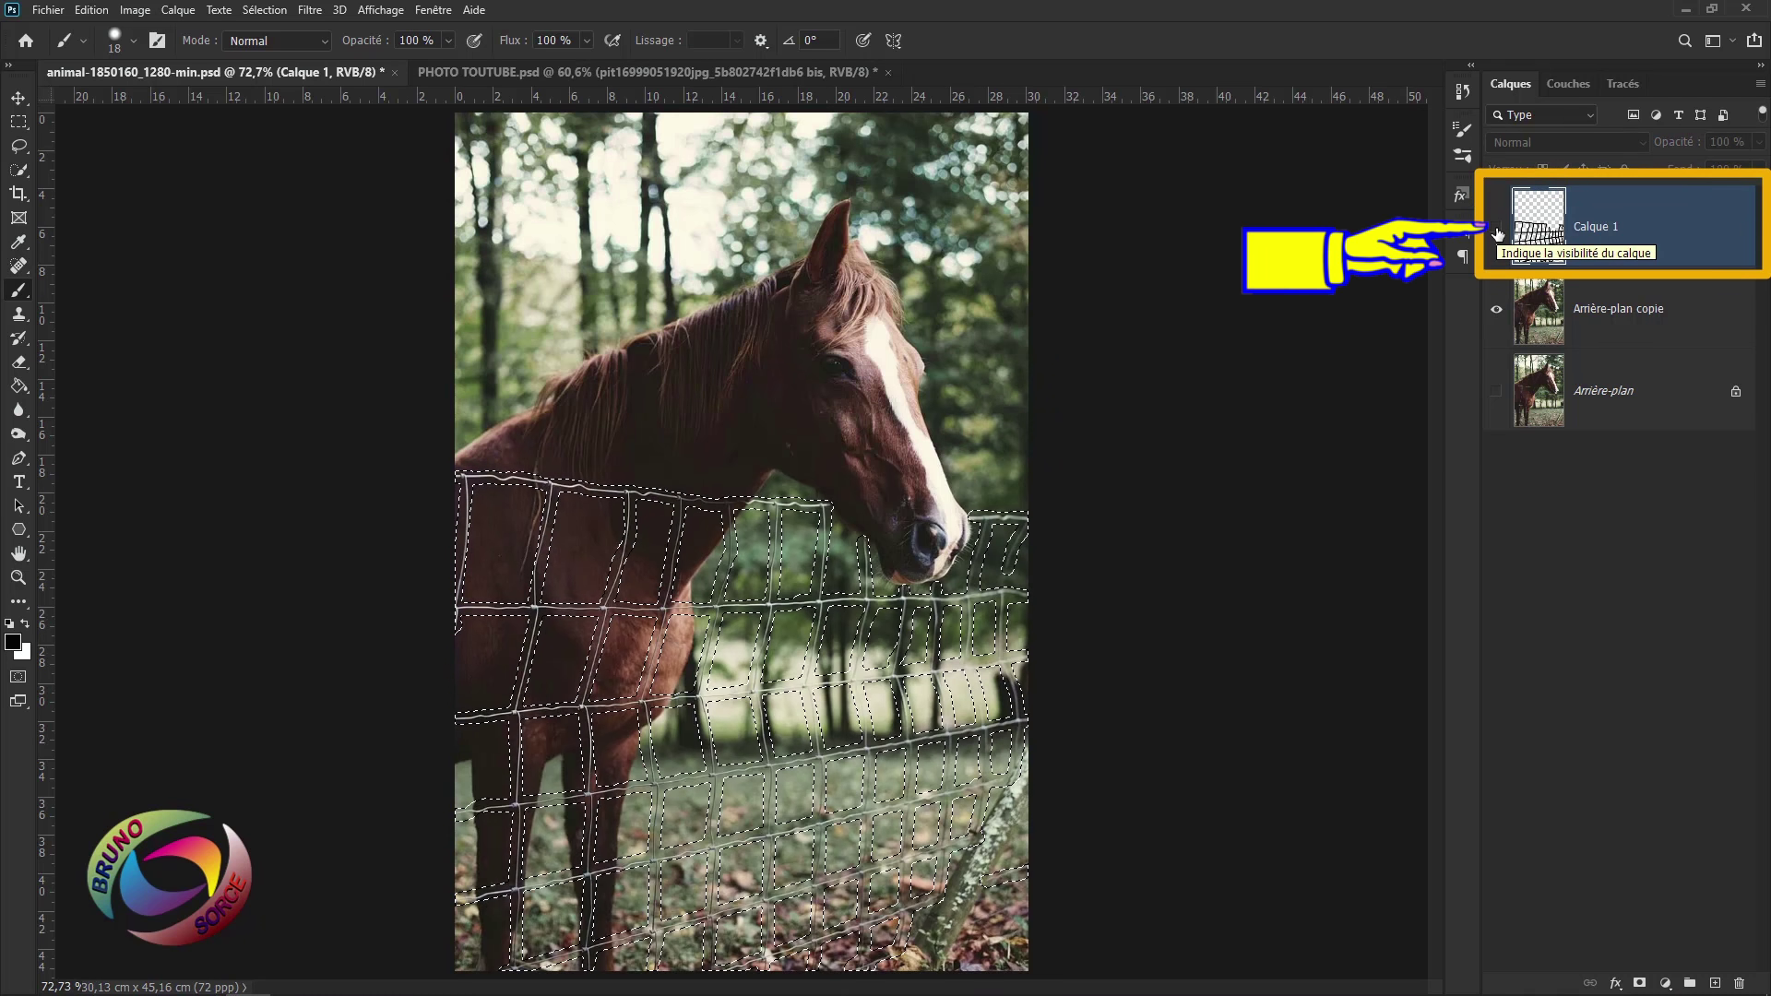
left_click(1631, 329)
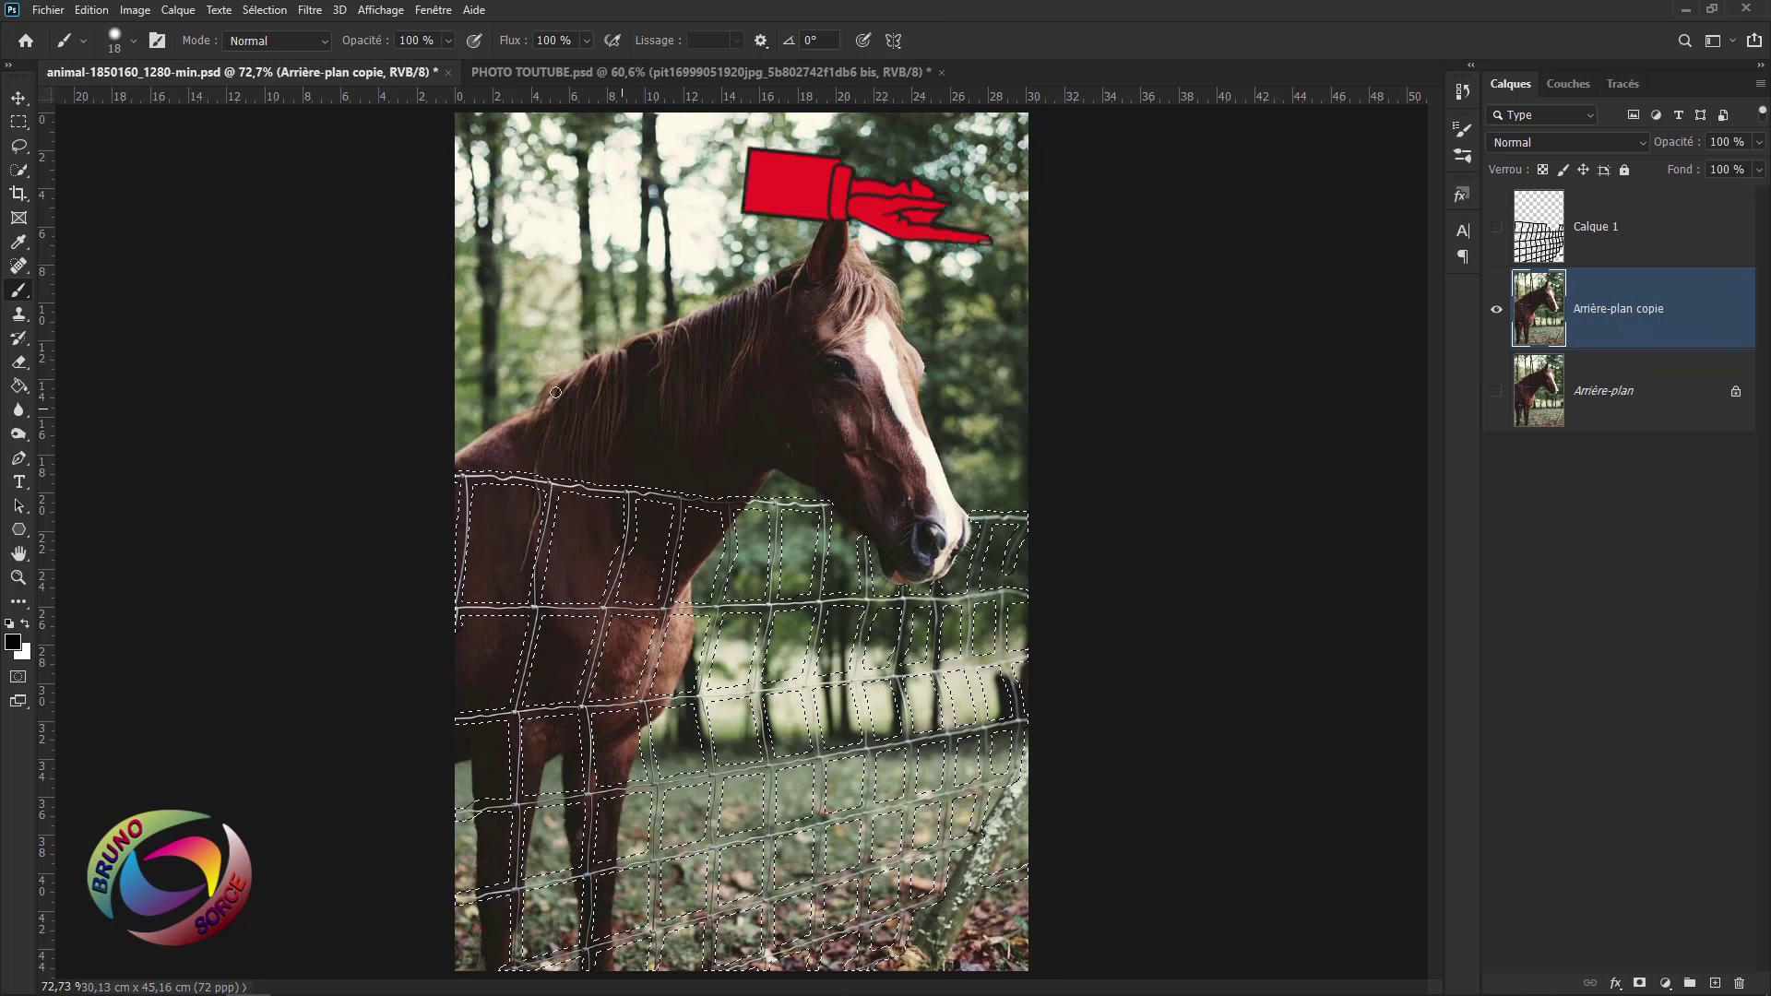
- Fill the fence selection with Contenu pris en compte at 100% opacity
left_click(91, 11)
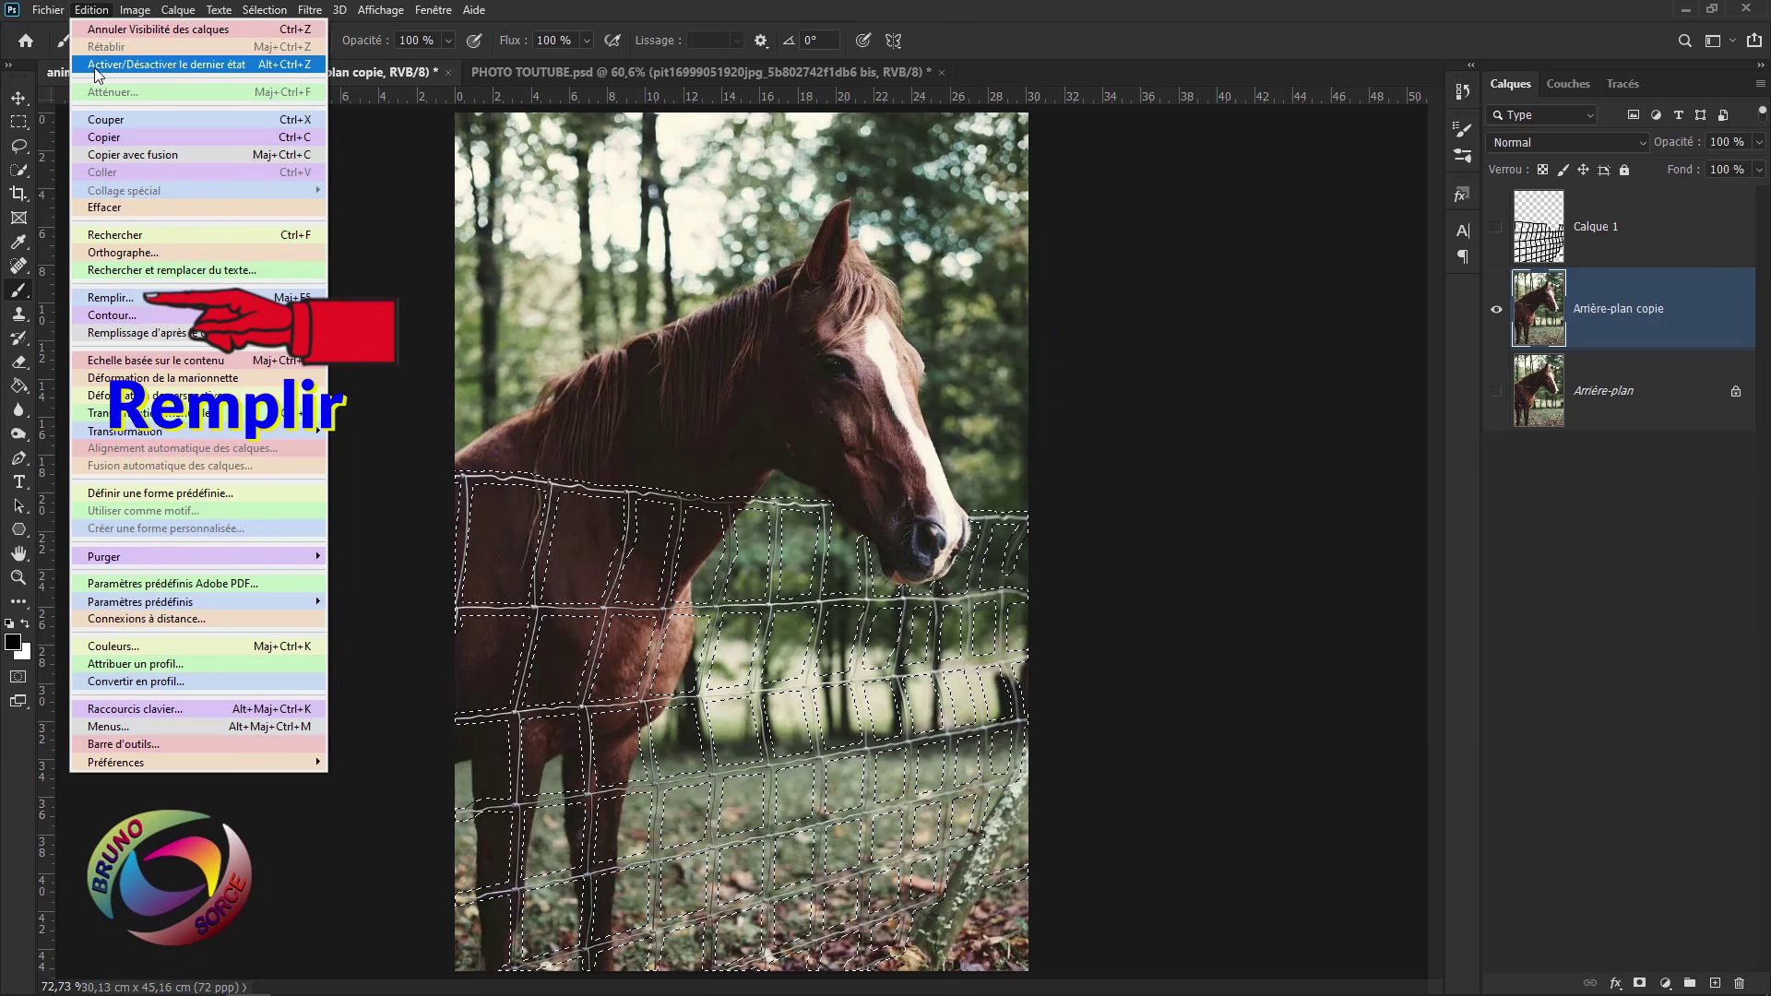
left_click(103, 298)
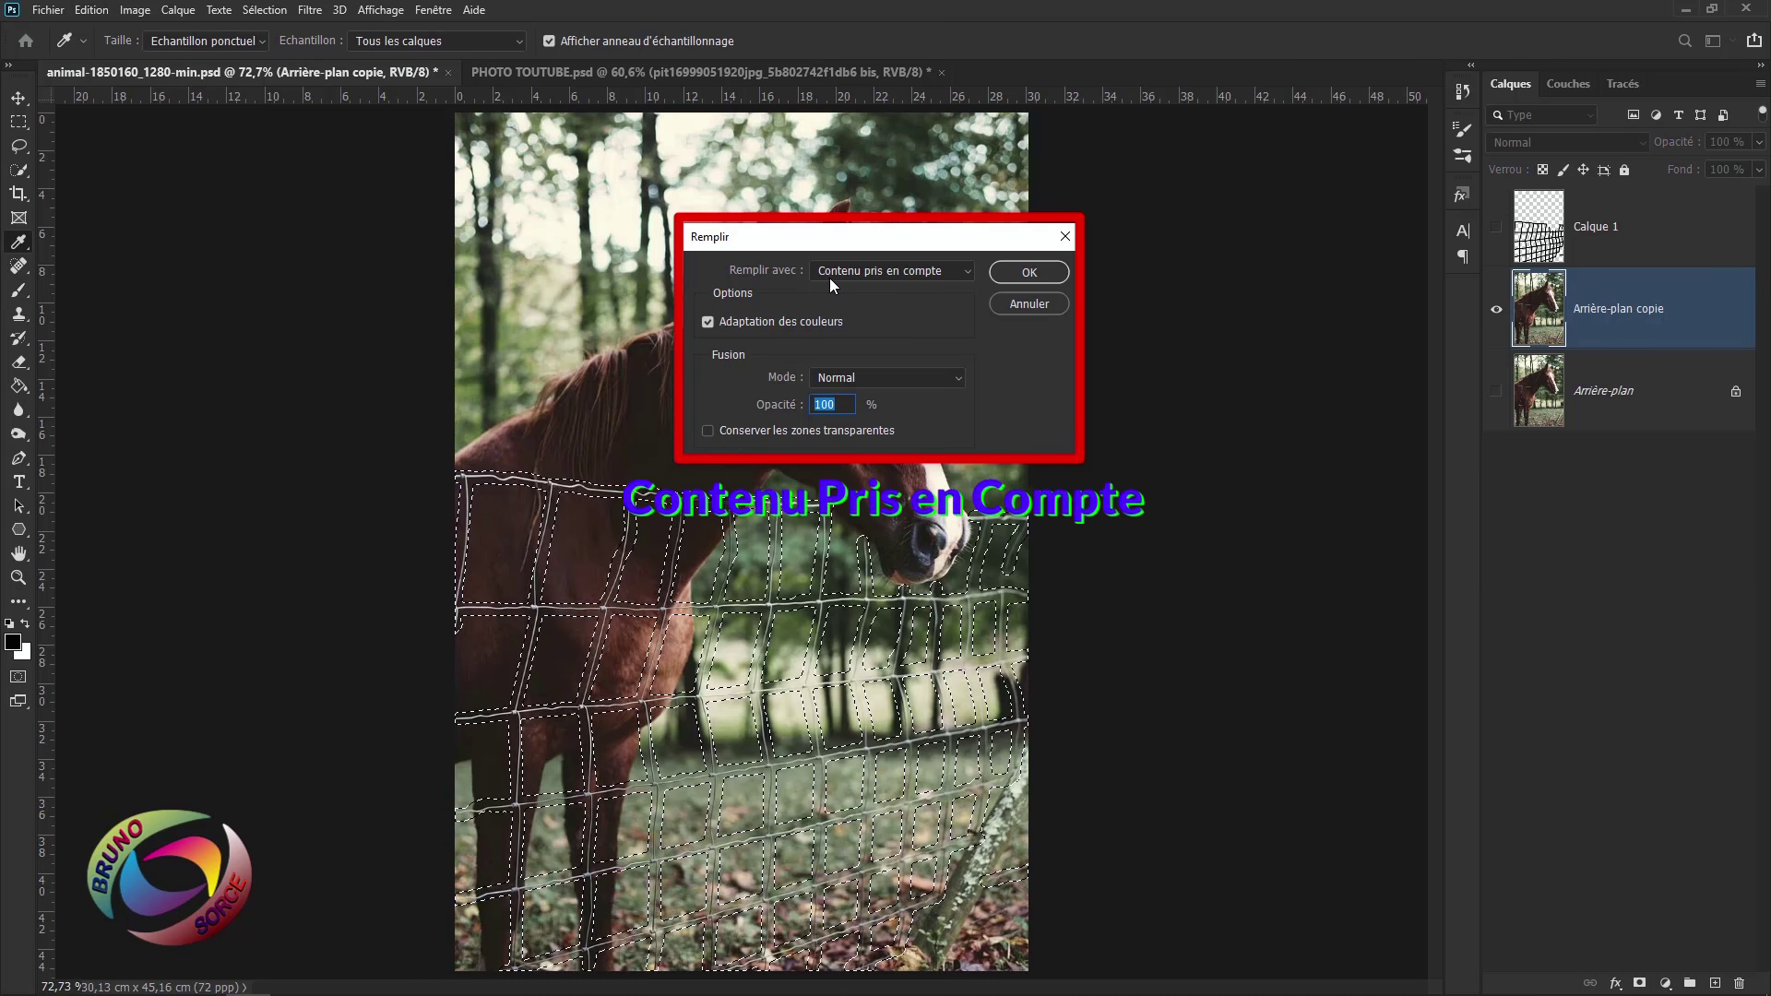
left_click(965, 273)
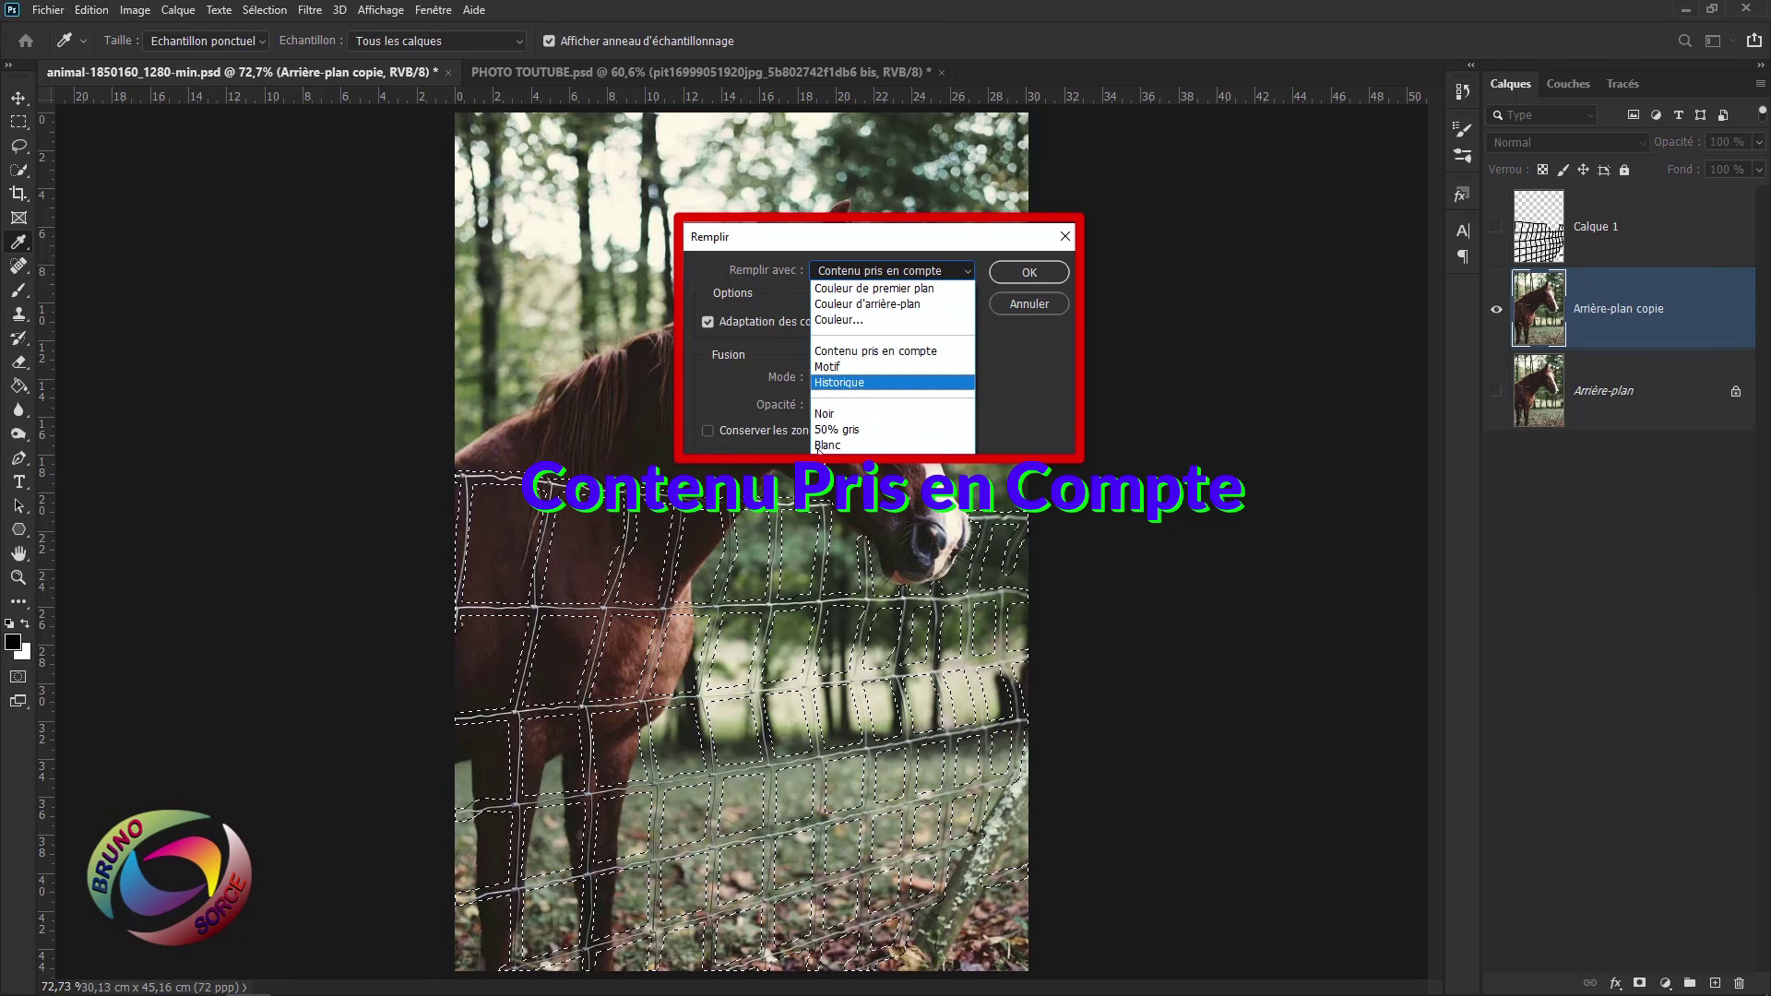
left_click(850, 352)
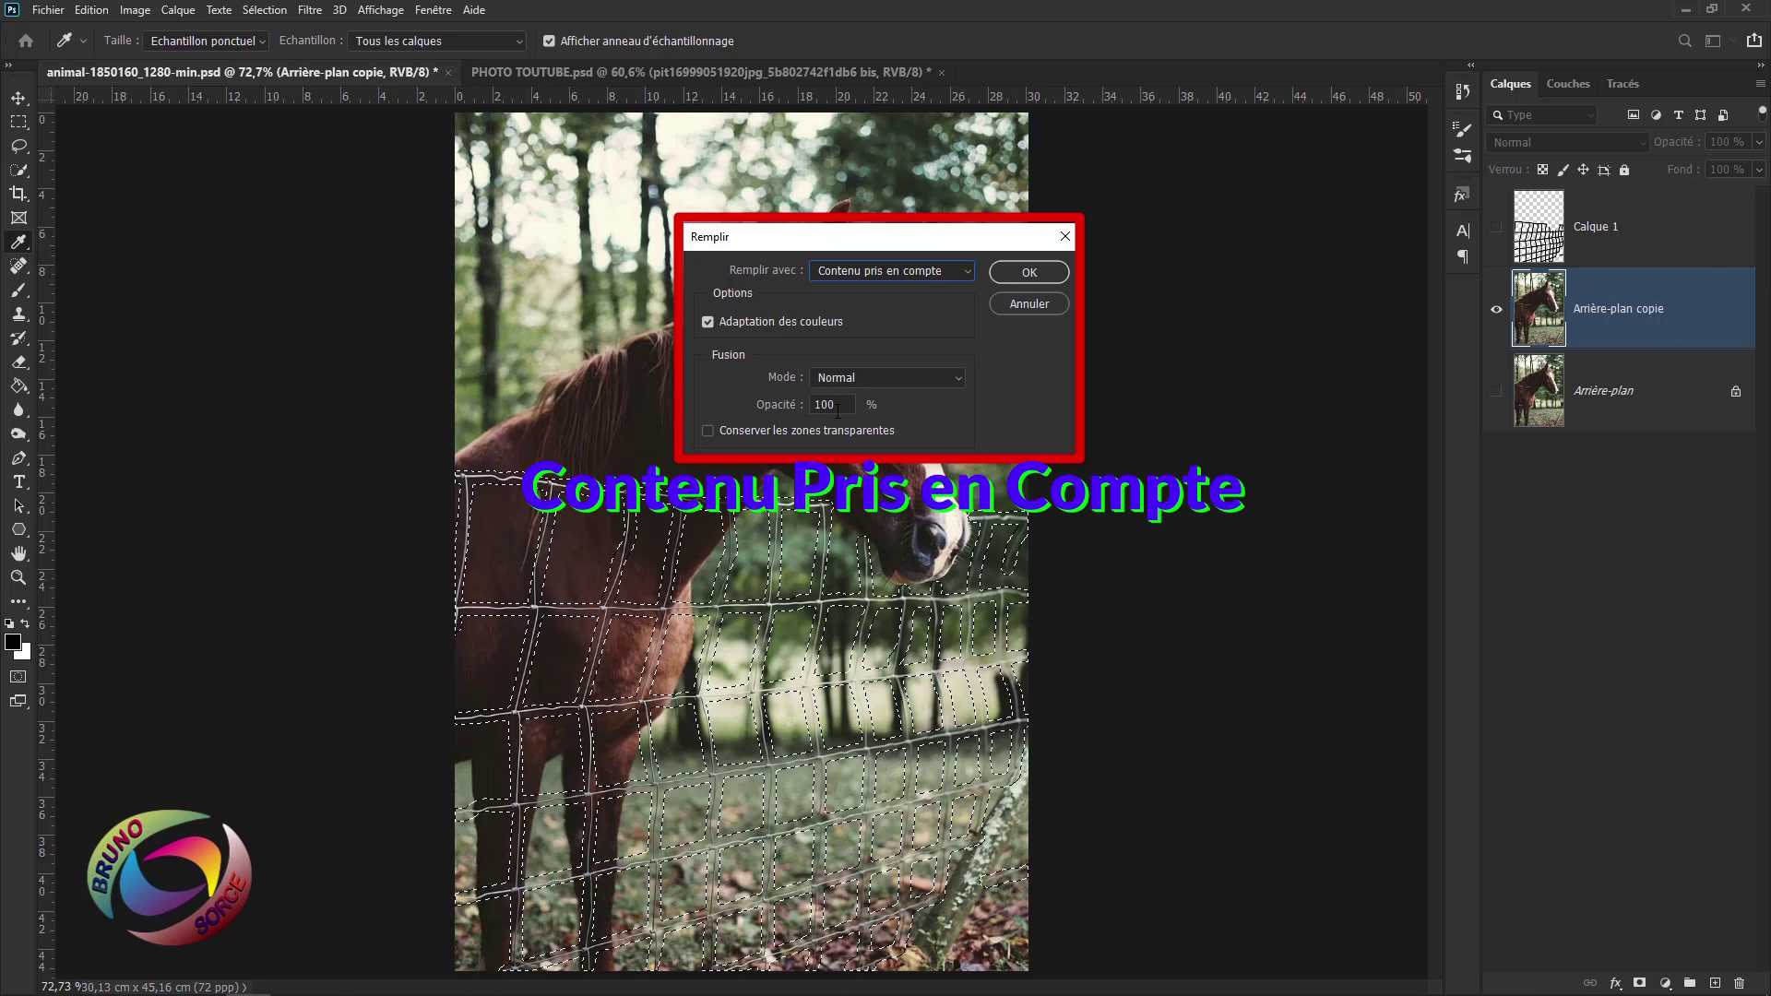
left_click(1054, 274)
key("b")
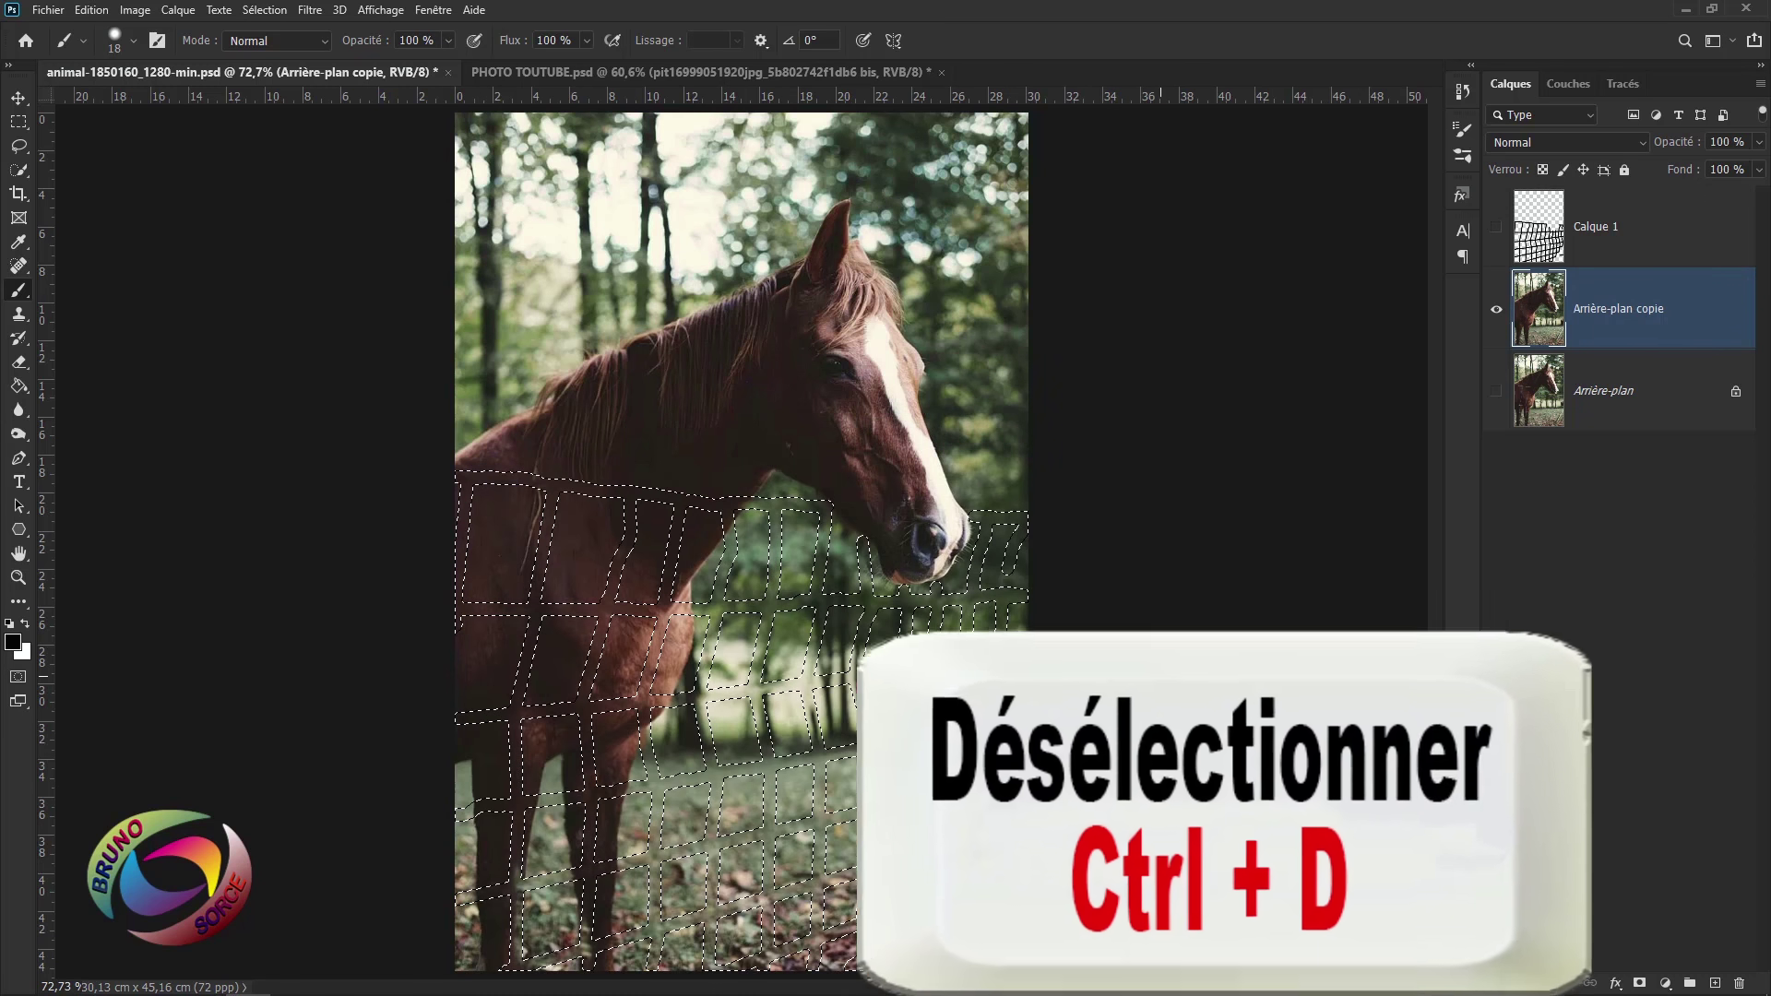
- Deselect, then toggle the layer visibility to compare the original with the fence-free Arrière-plan copie
key("ctrl+d")
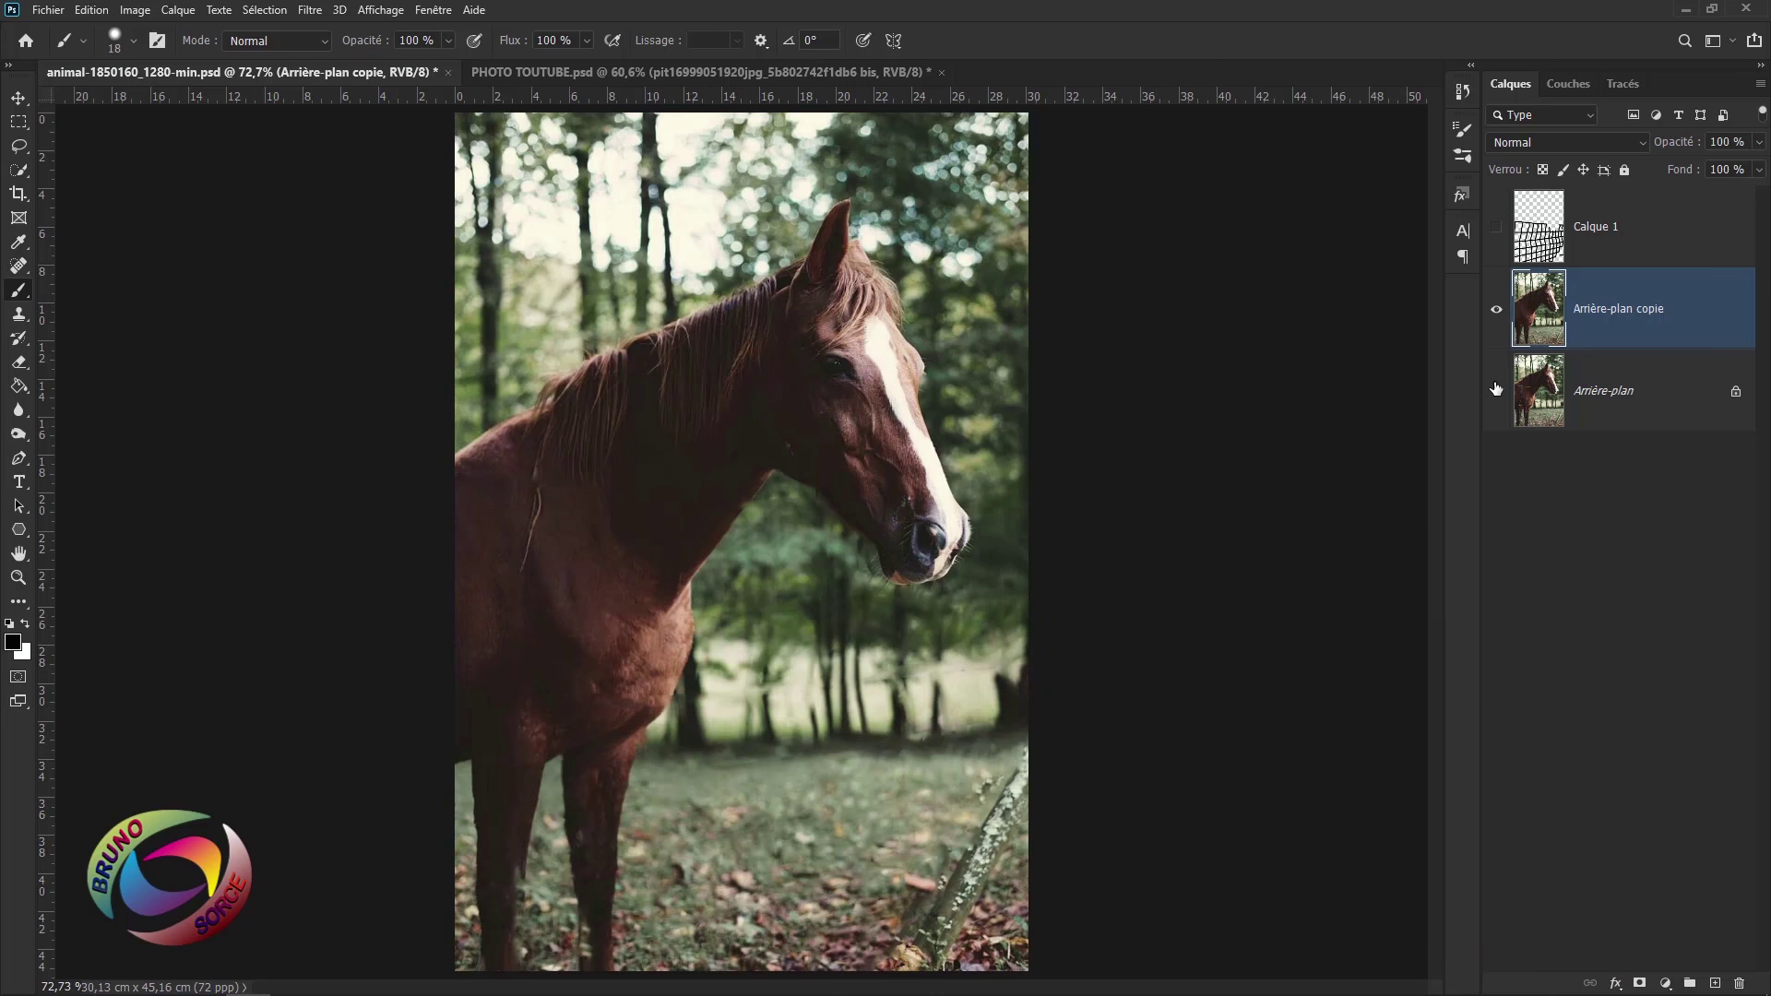
left_click(1496, 316)
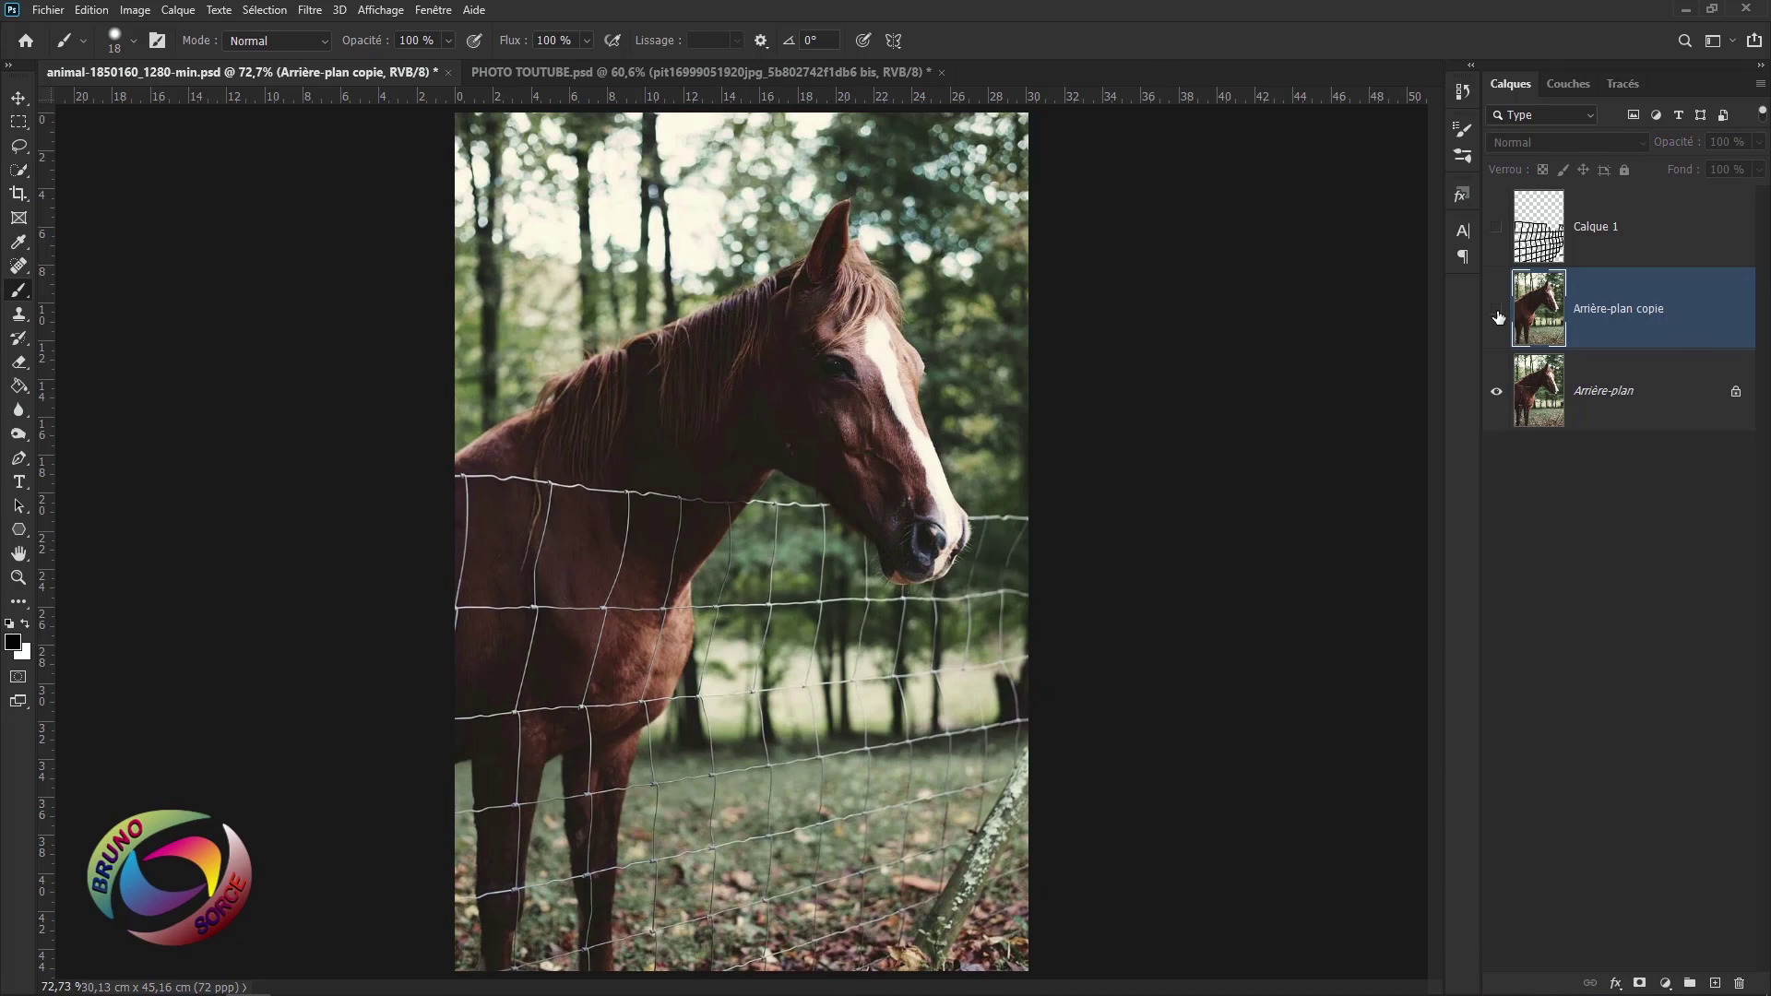
left_click(1496, 314)
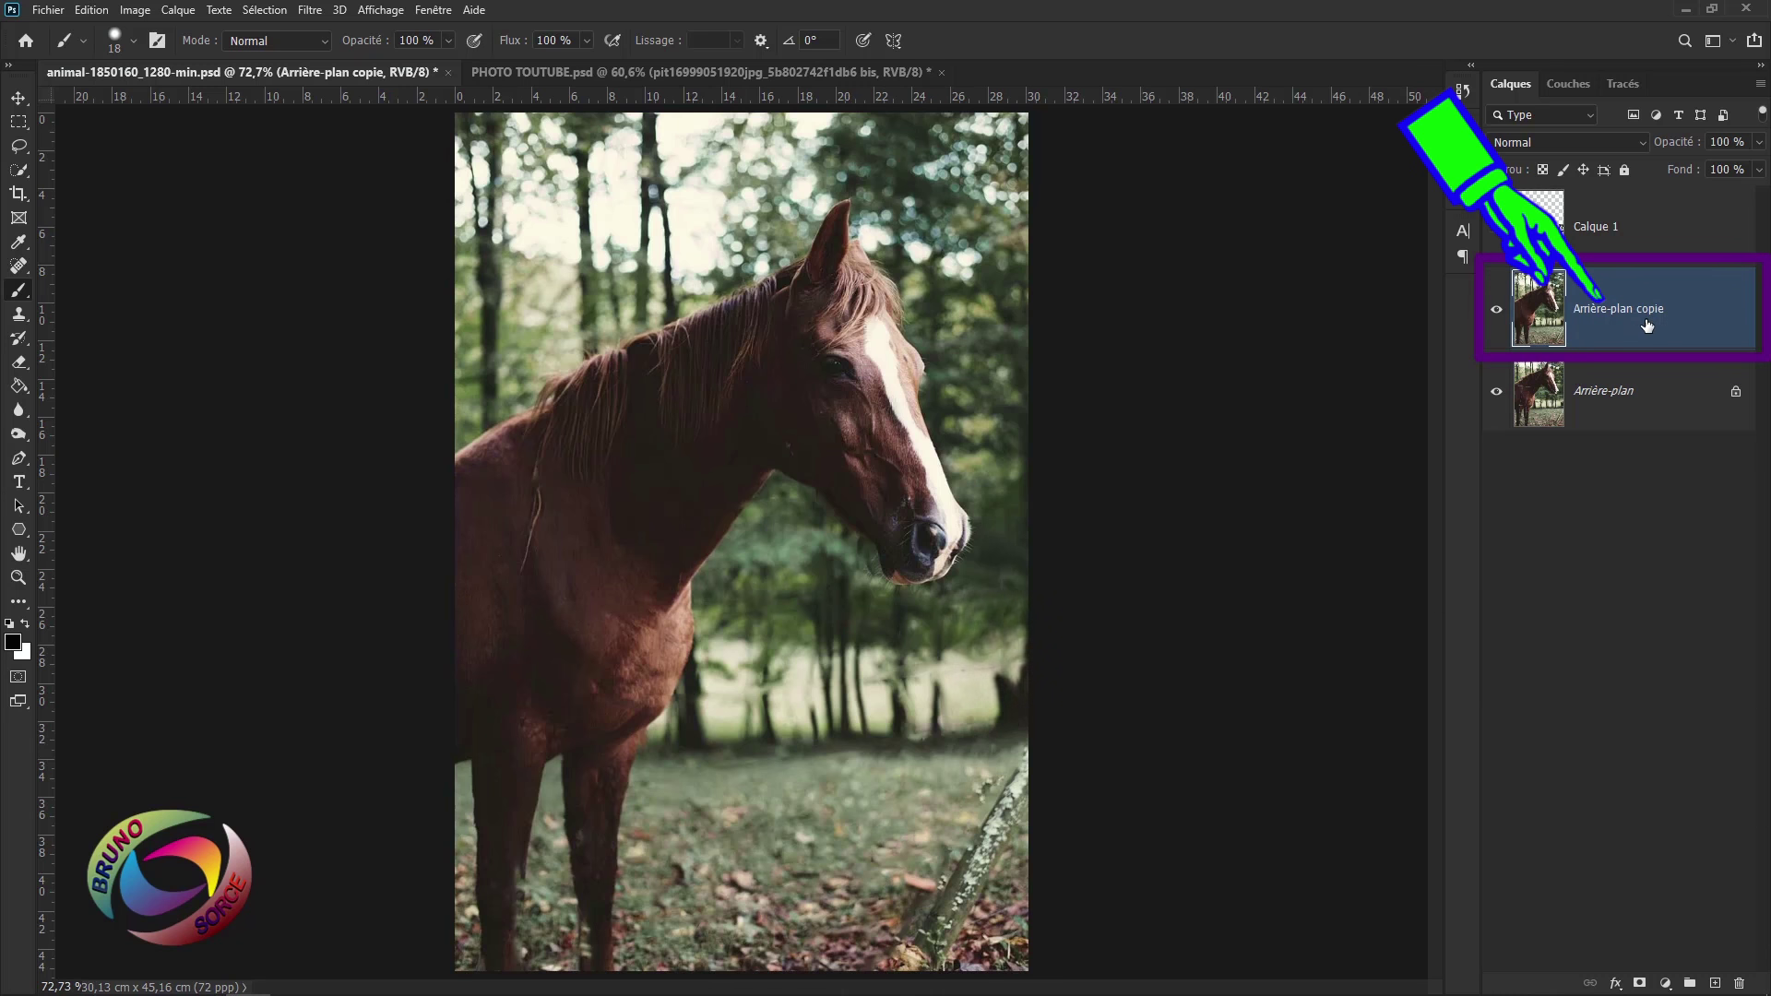
- Lasso the leaning trunk area at bottom right, fill it with Contenu pris en compte, and deselect
left_click(24, 146)
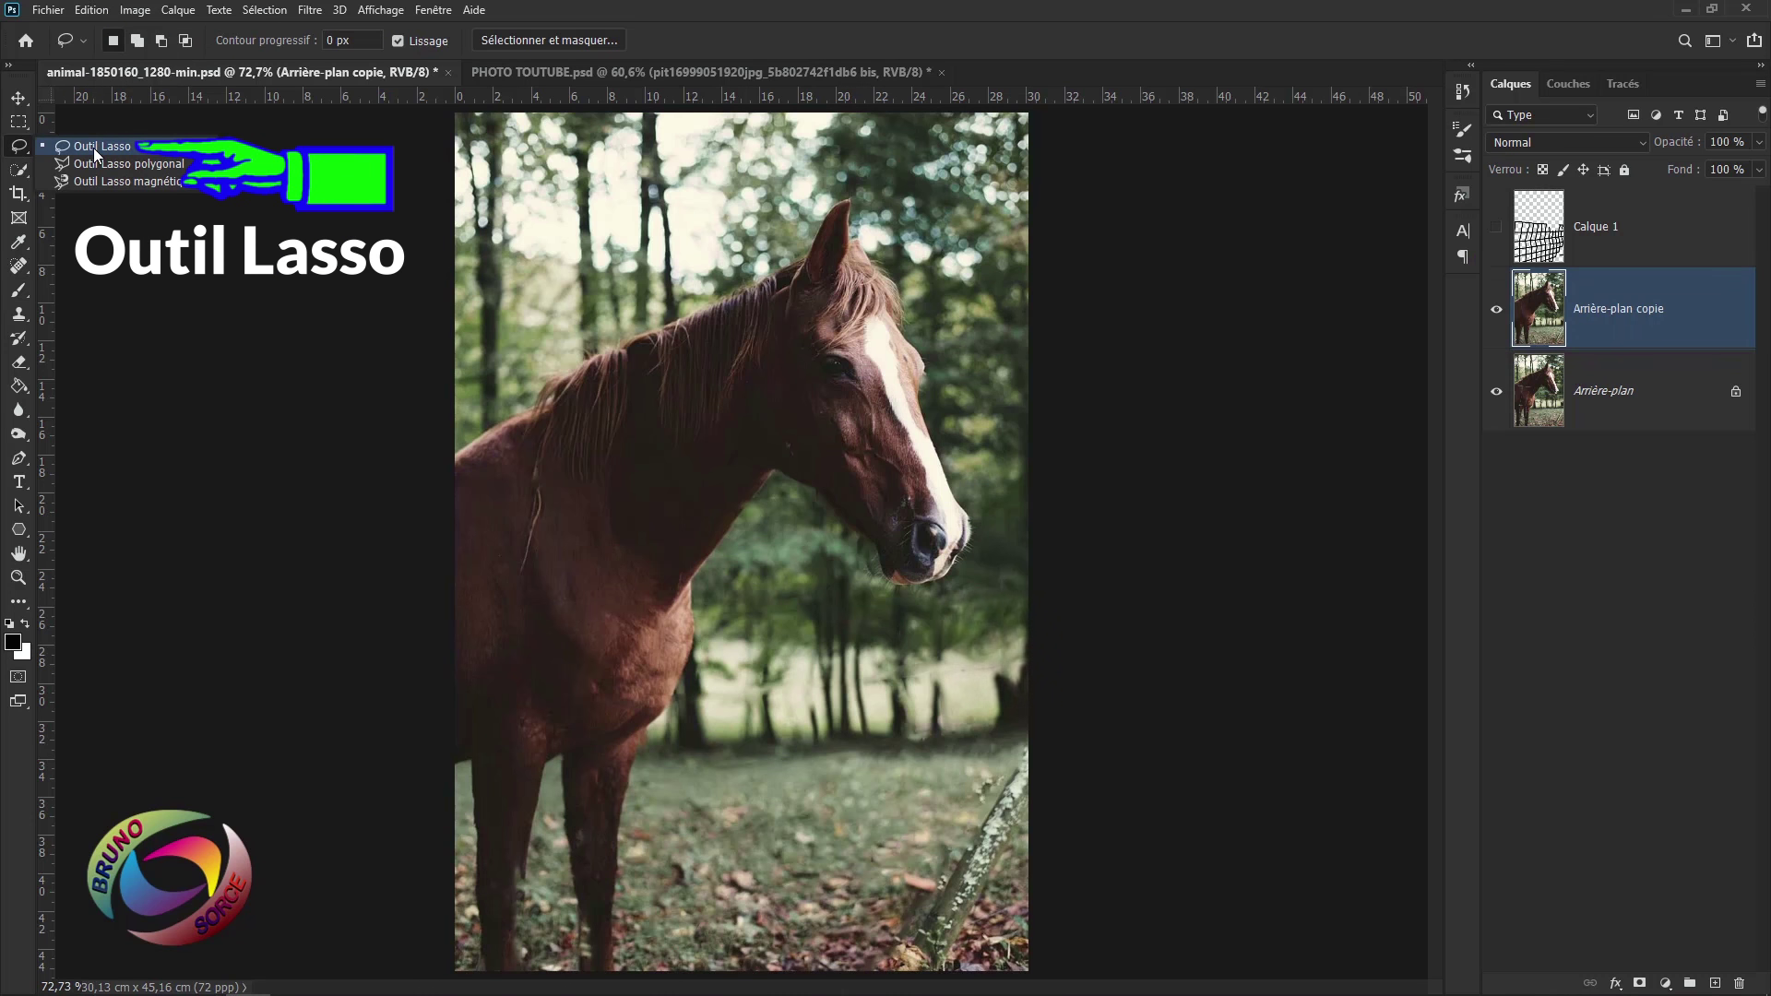
left_click(94, 149)
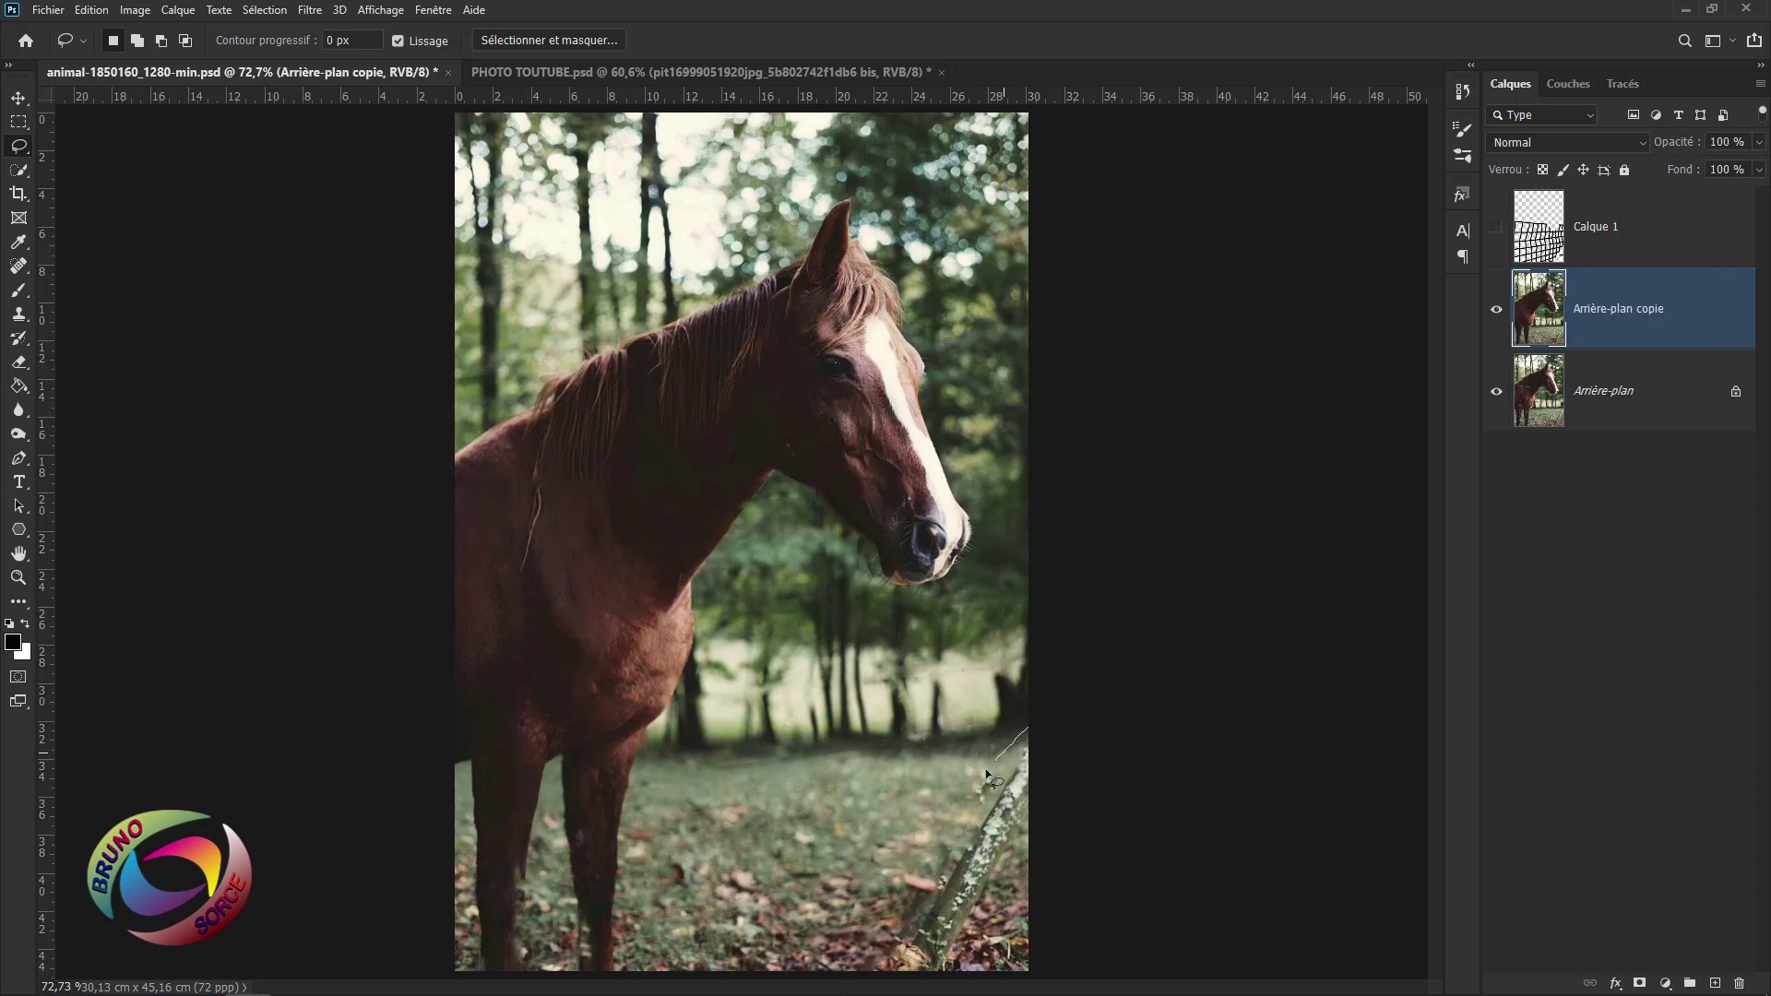
mouse_move(886, 942)
left_mouse_down()
mouse_move(1040, 806)
mouse_move(1024, 804)
left_mouse_up()
right_click(993, 811)
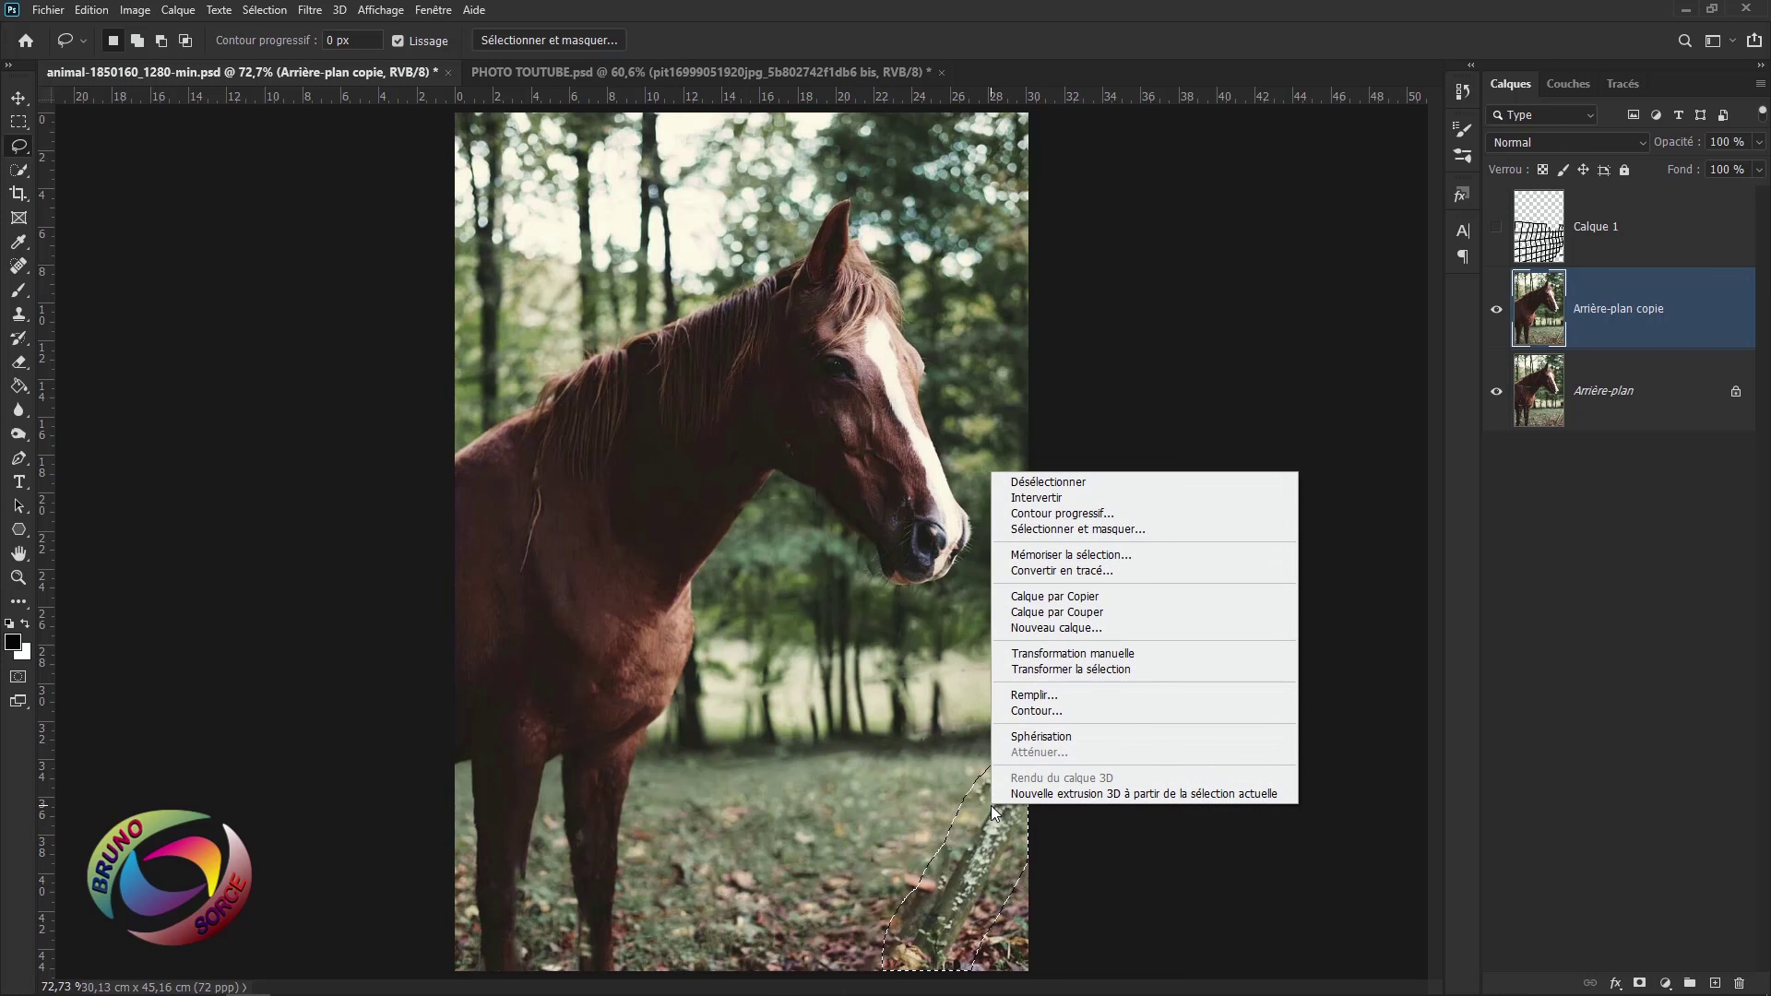
left_click(1026, 696)
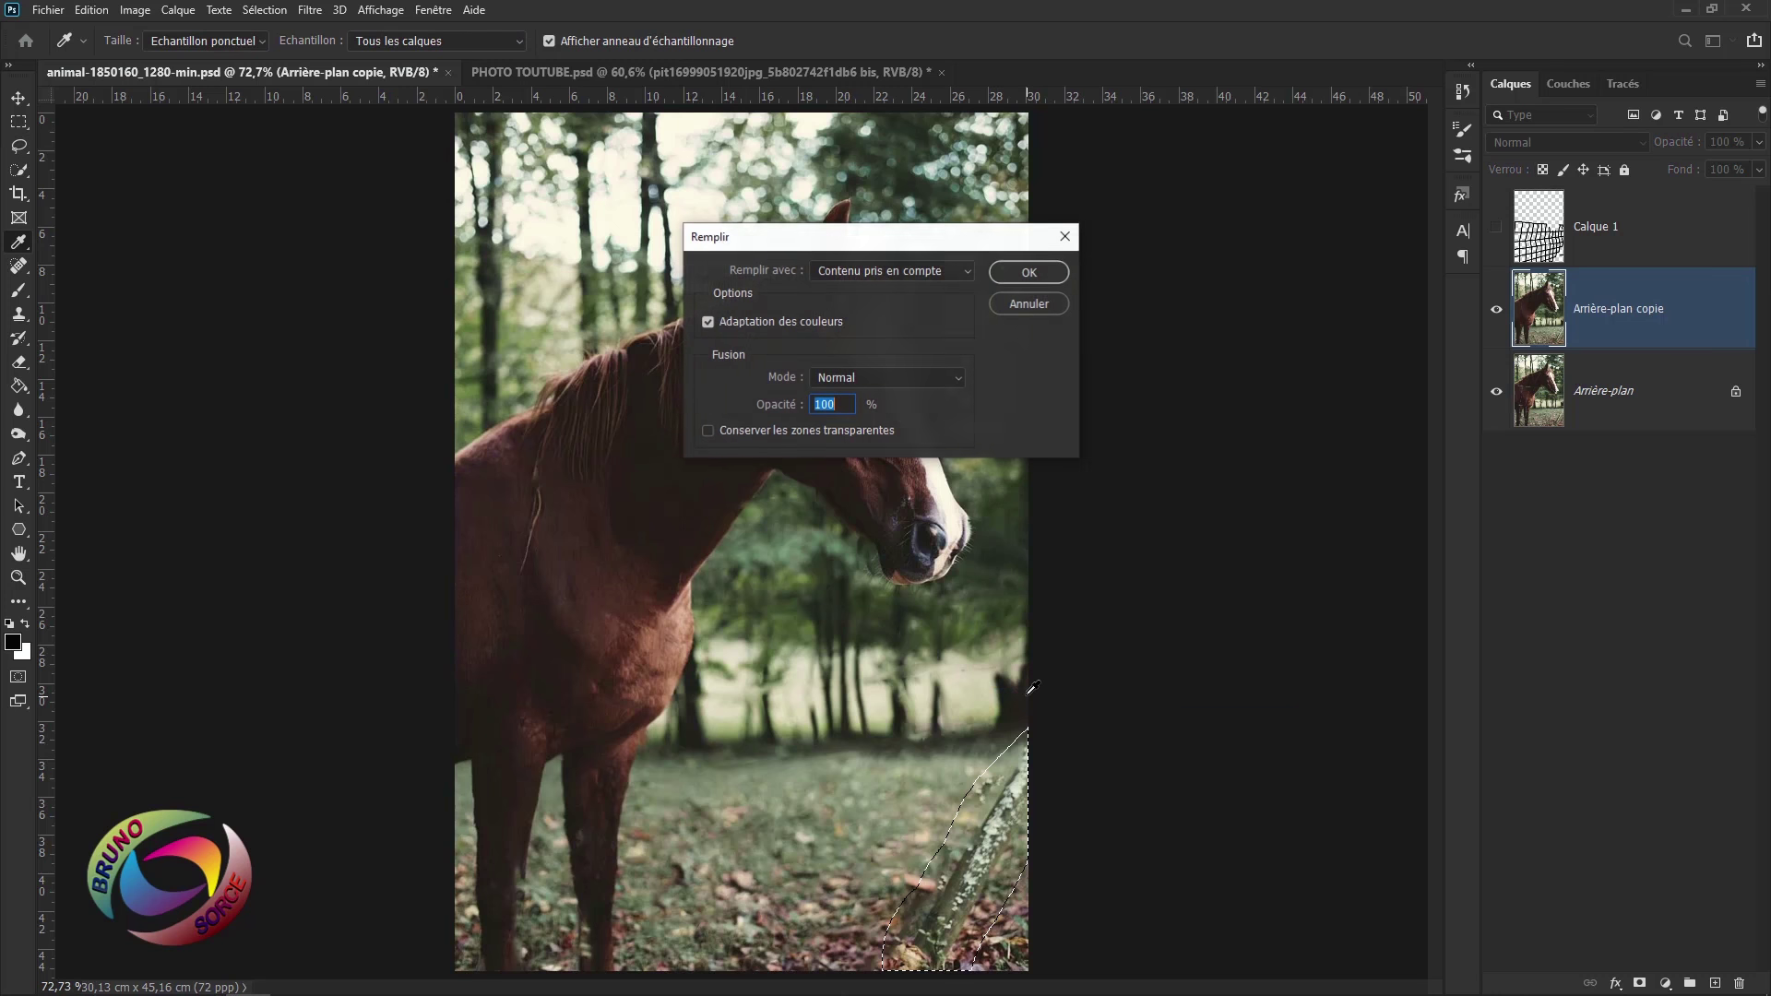
left_click(1027, 277)
key("l")
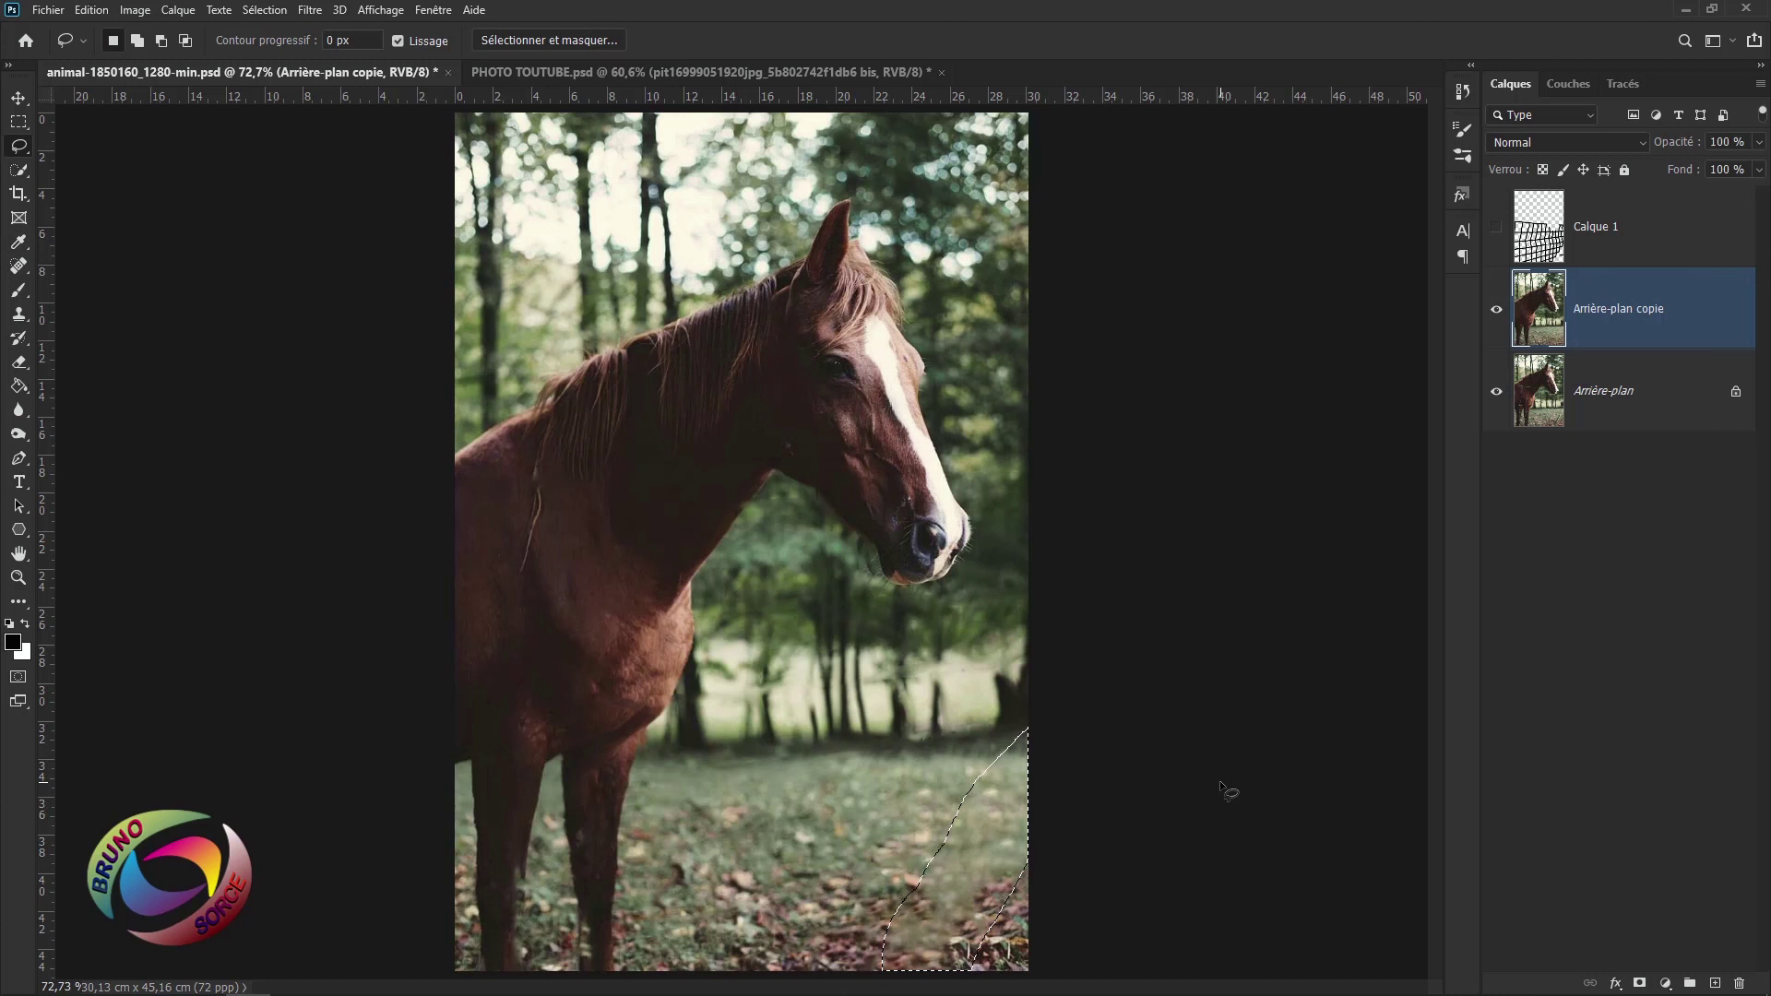
key("ctrl+d")
- Zoom in and set up the Spot Healing Brush in Content-Aware mode with a resized brush
scroll(949, 719, "up", 2)
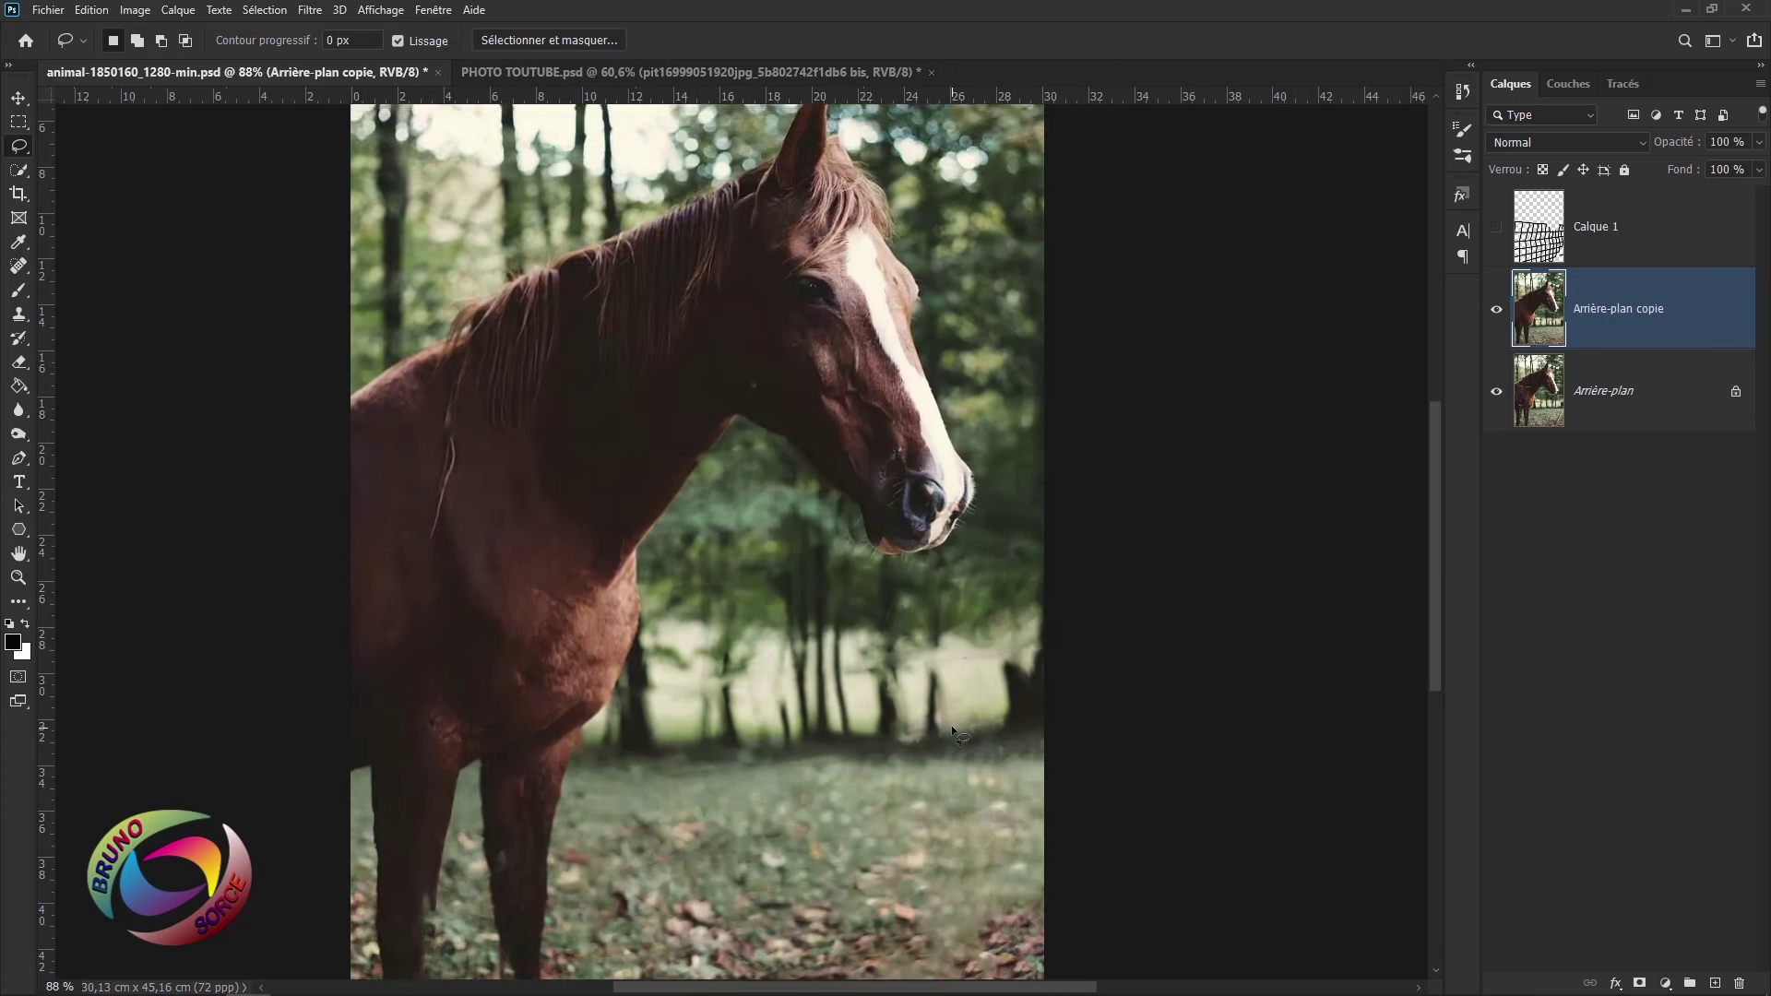
scroll(948, 711, "up", 3)
scroll(948, 711, "up", 2)
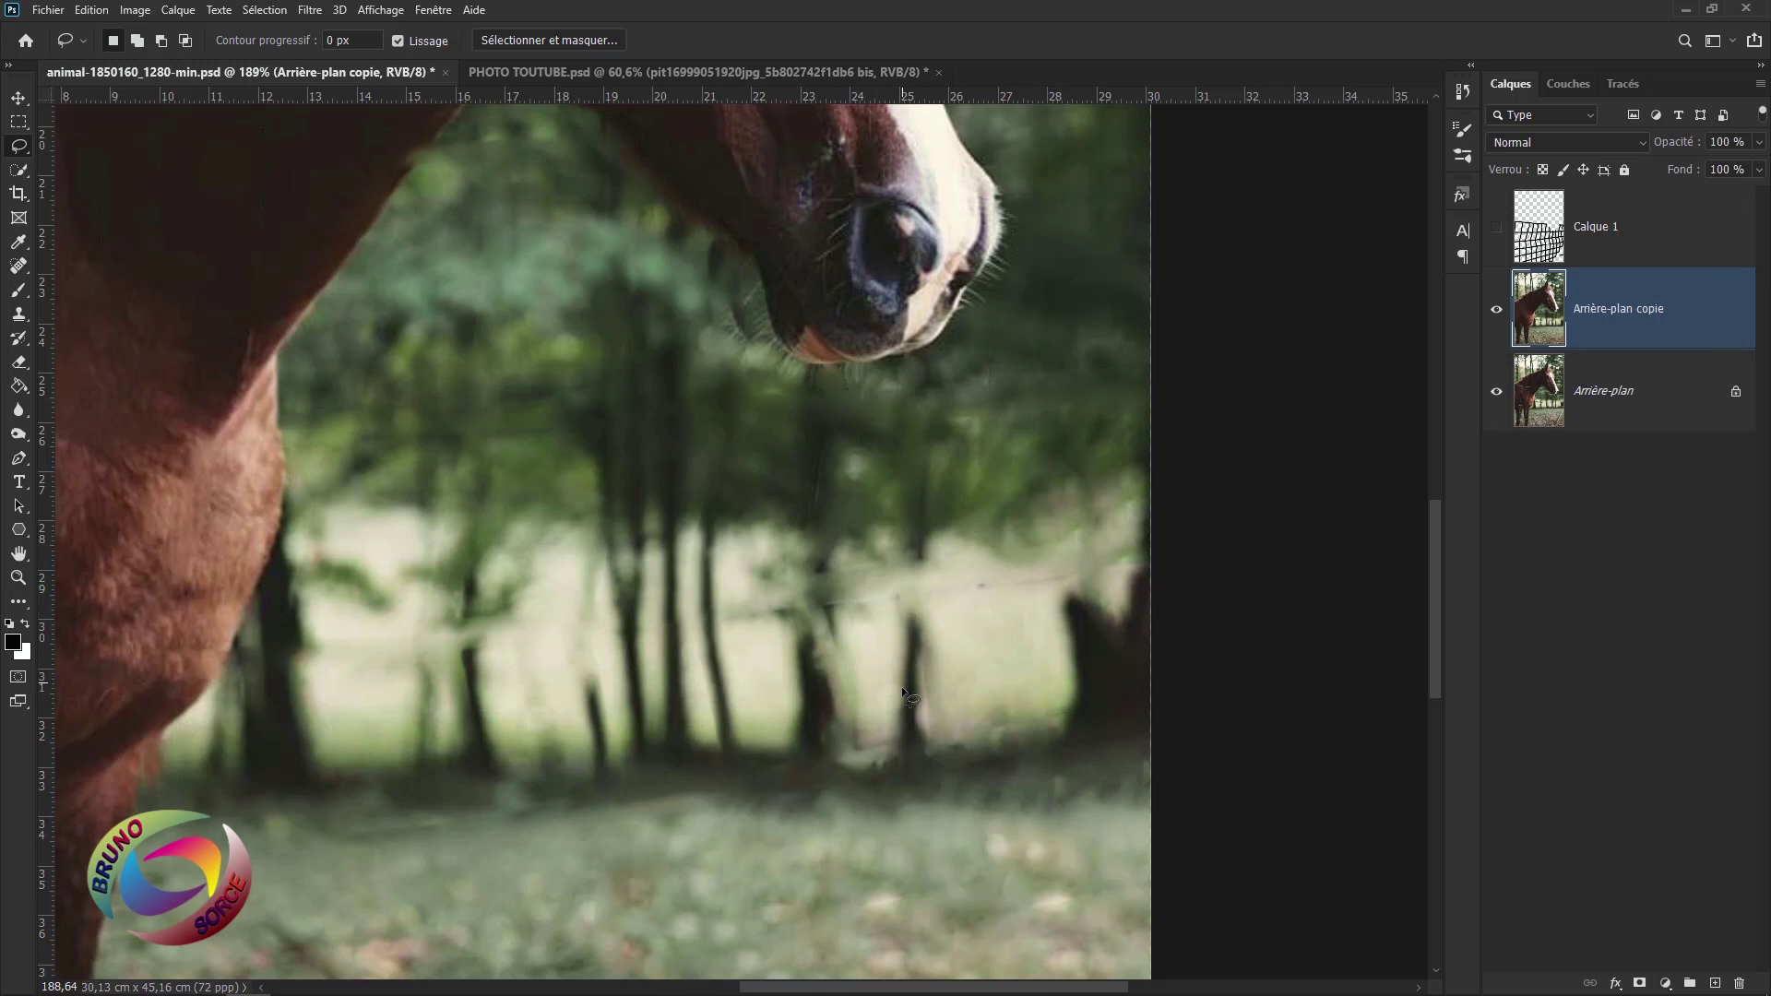
left_click(22, 264)
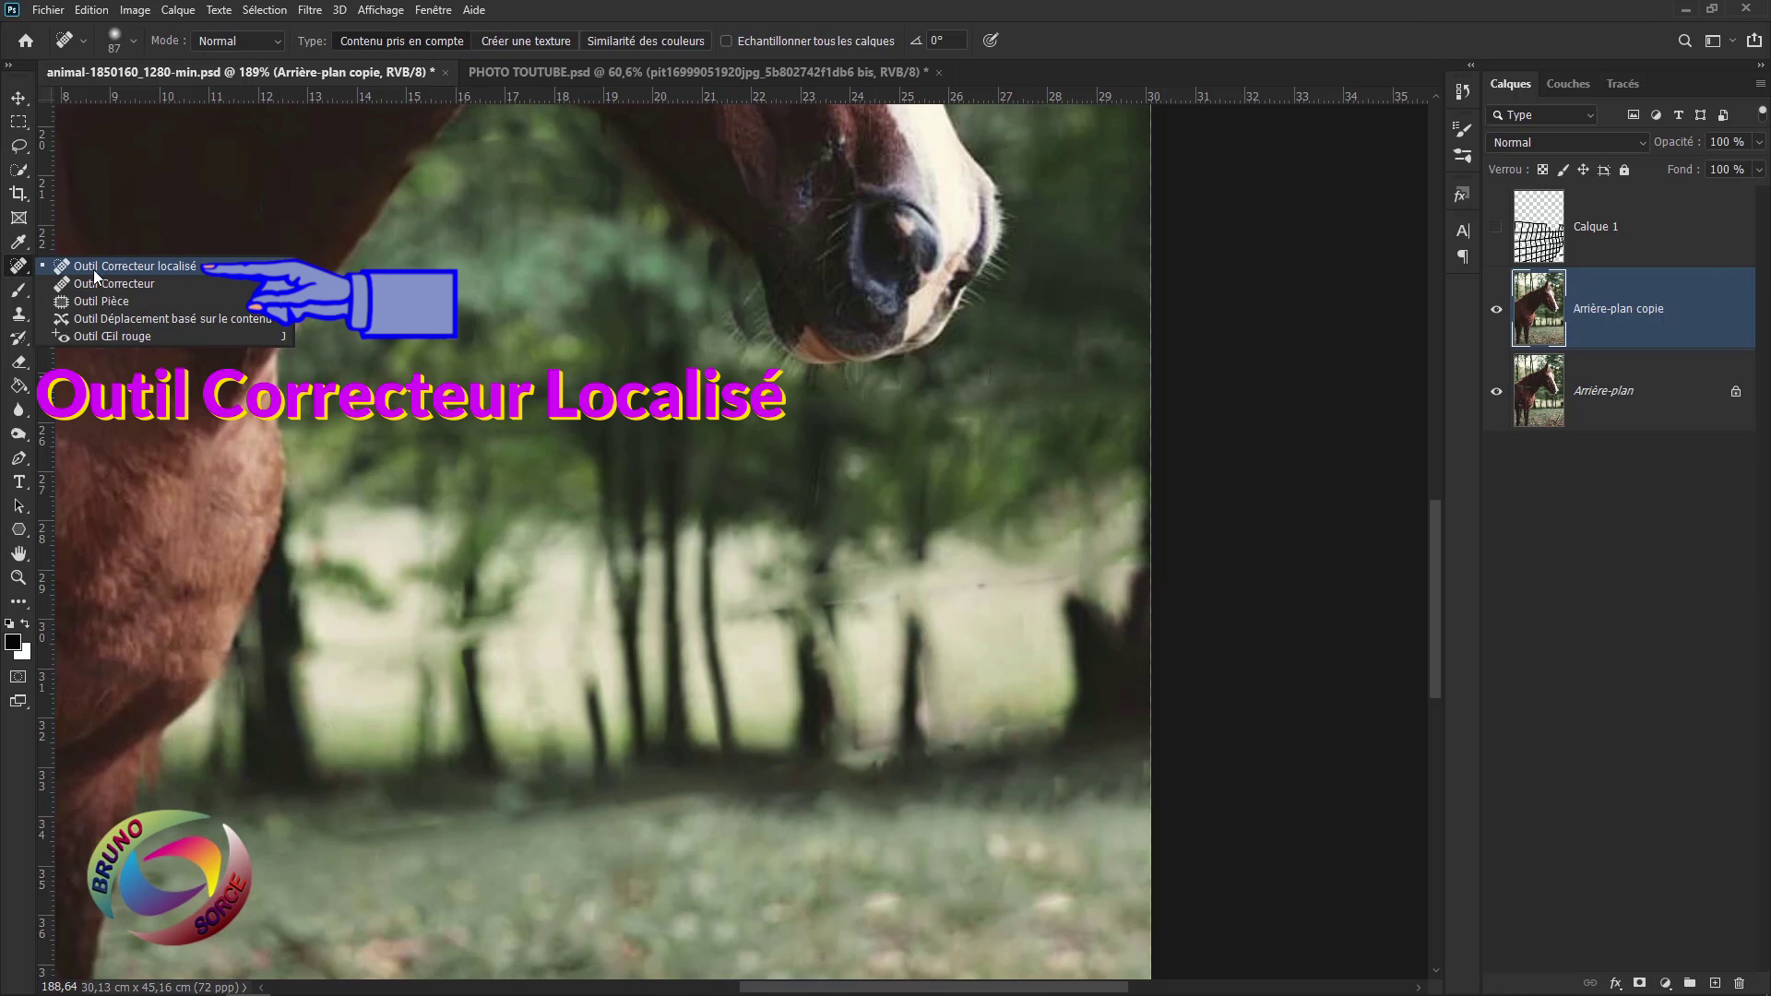
left_click(175, 266)
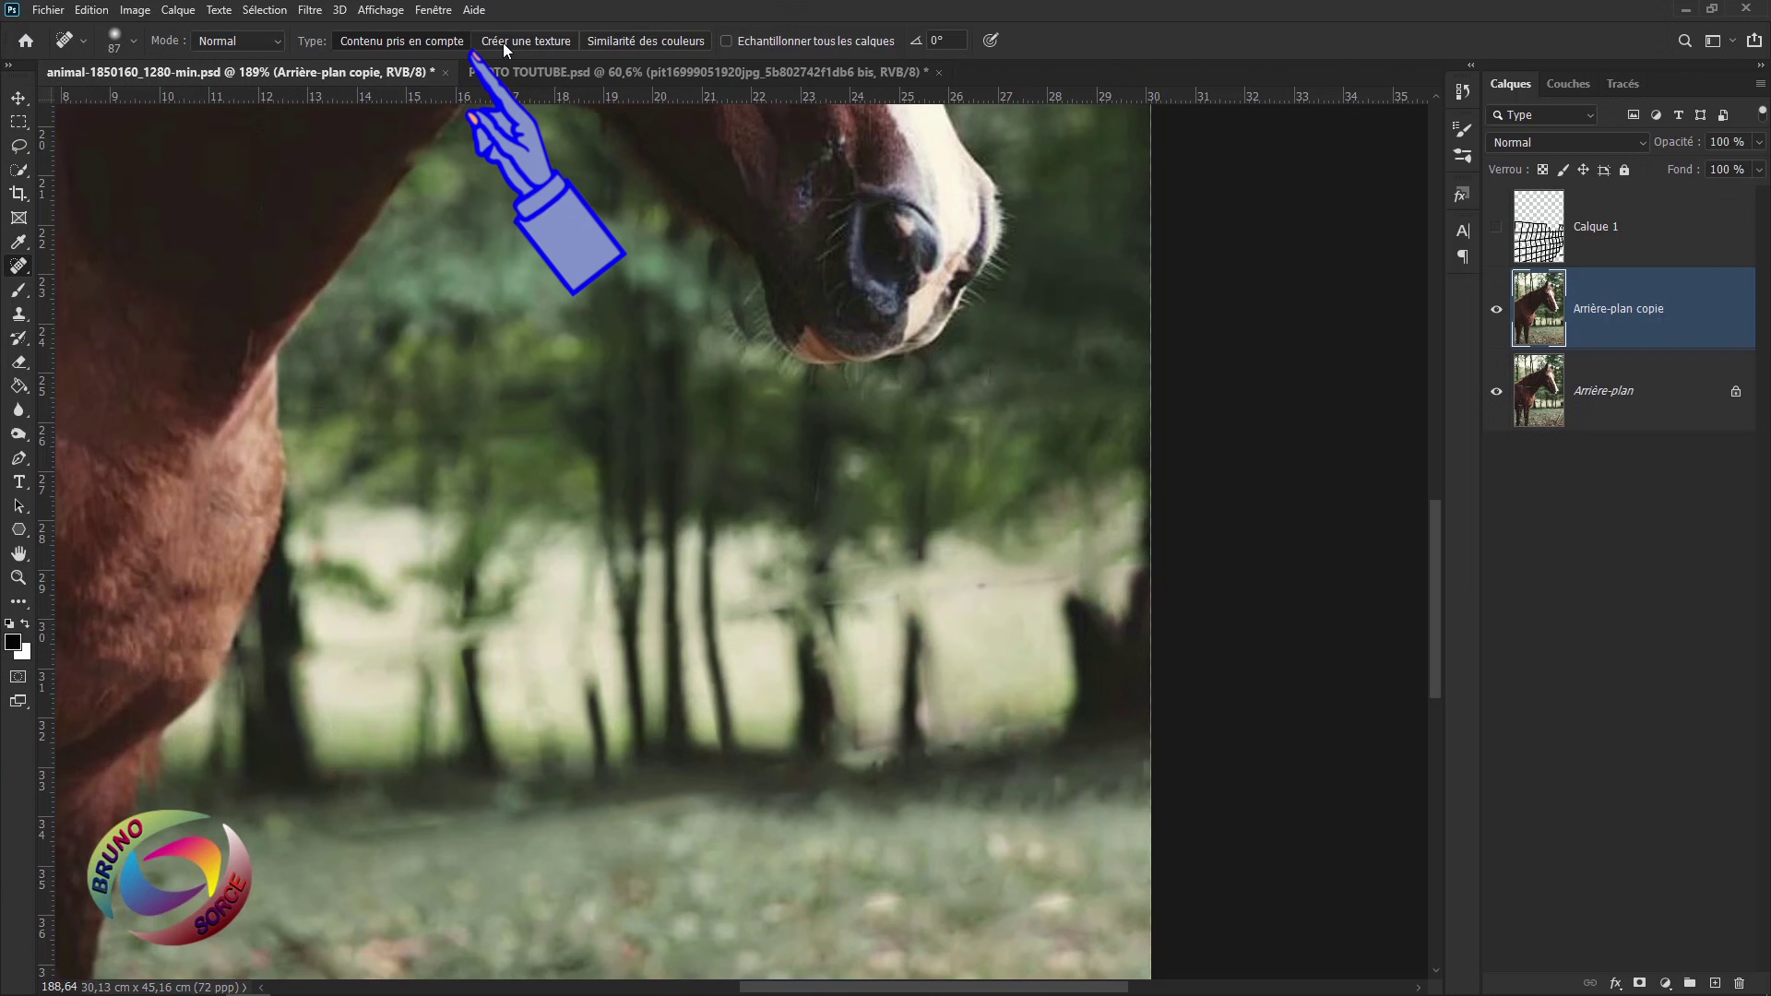
left_click(639, 41)
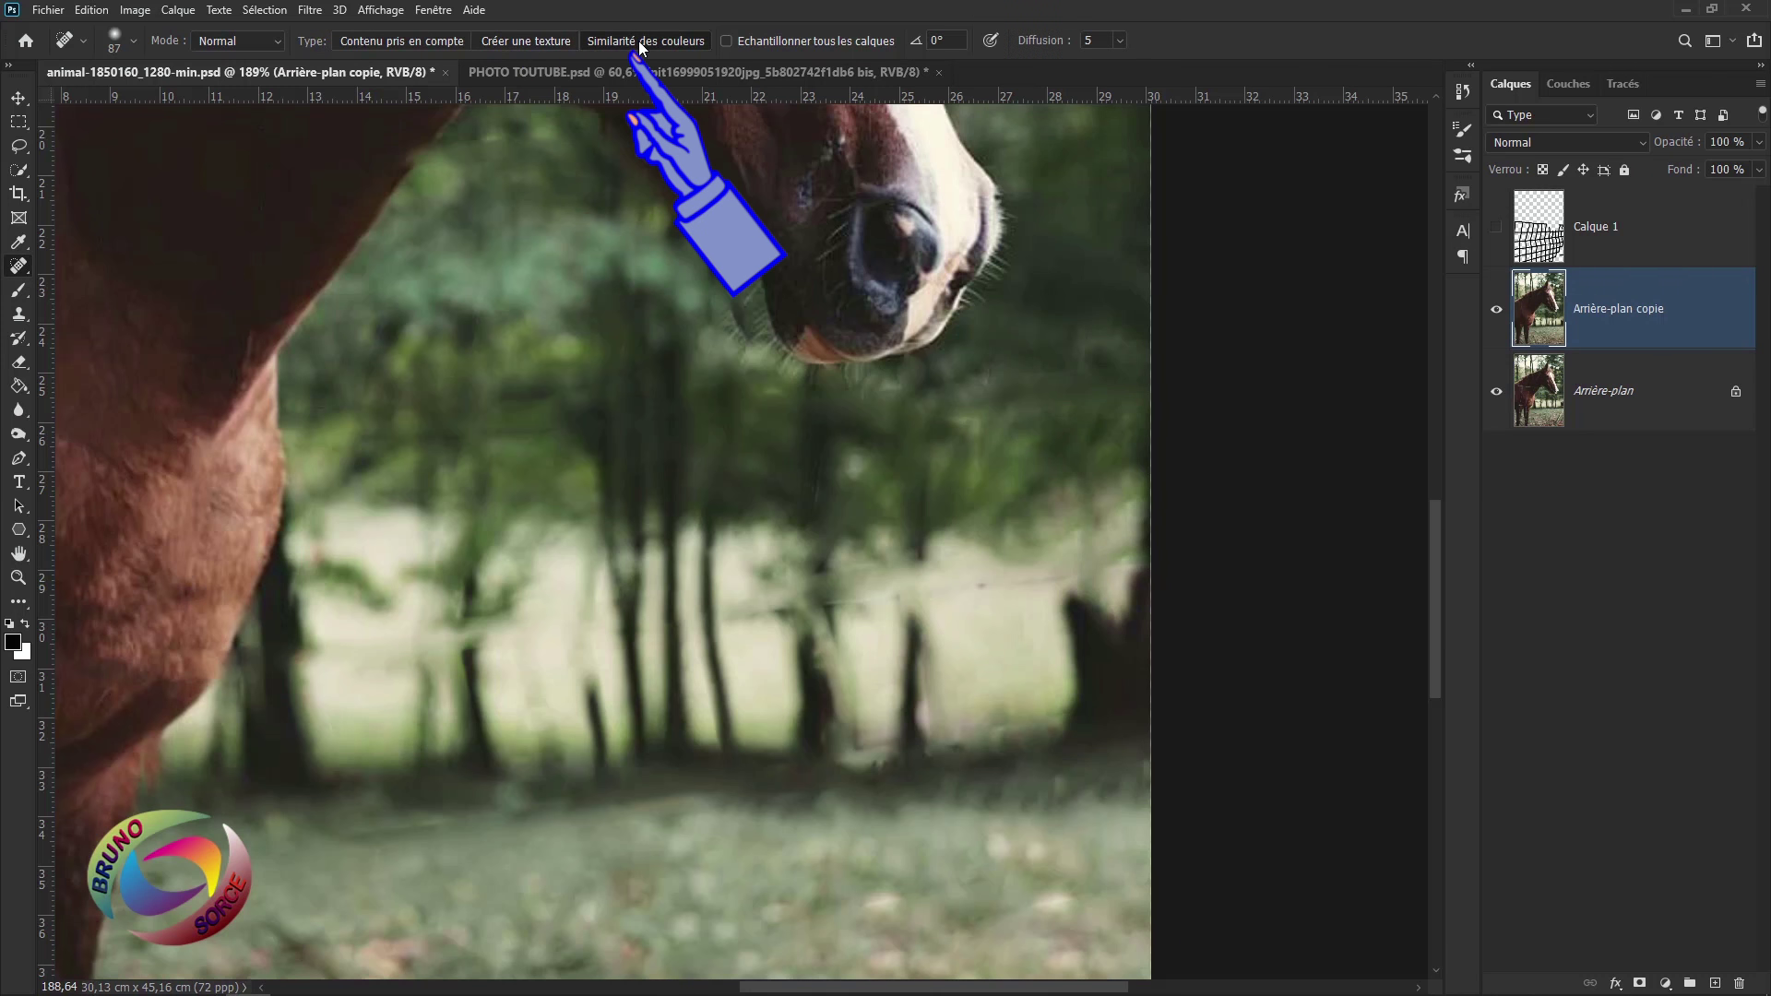
left_click(387, 43)
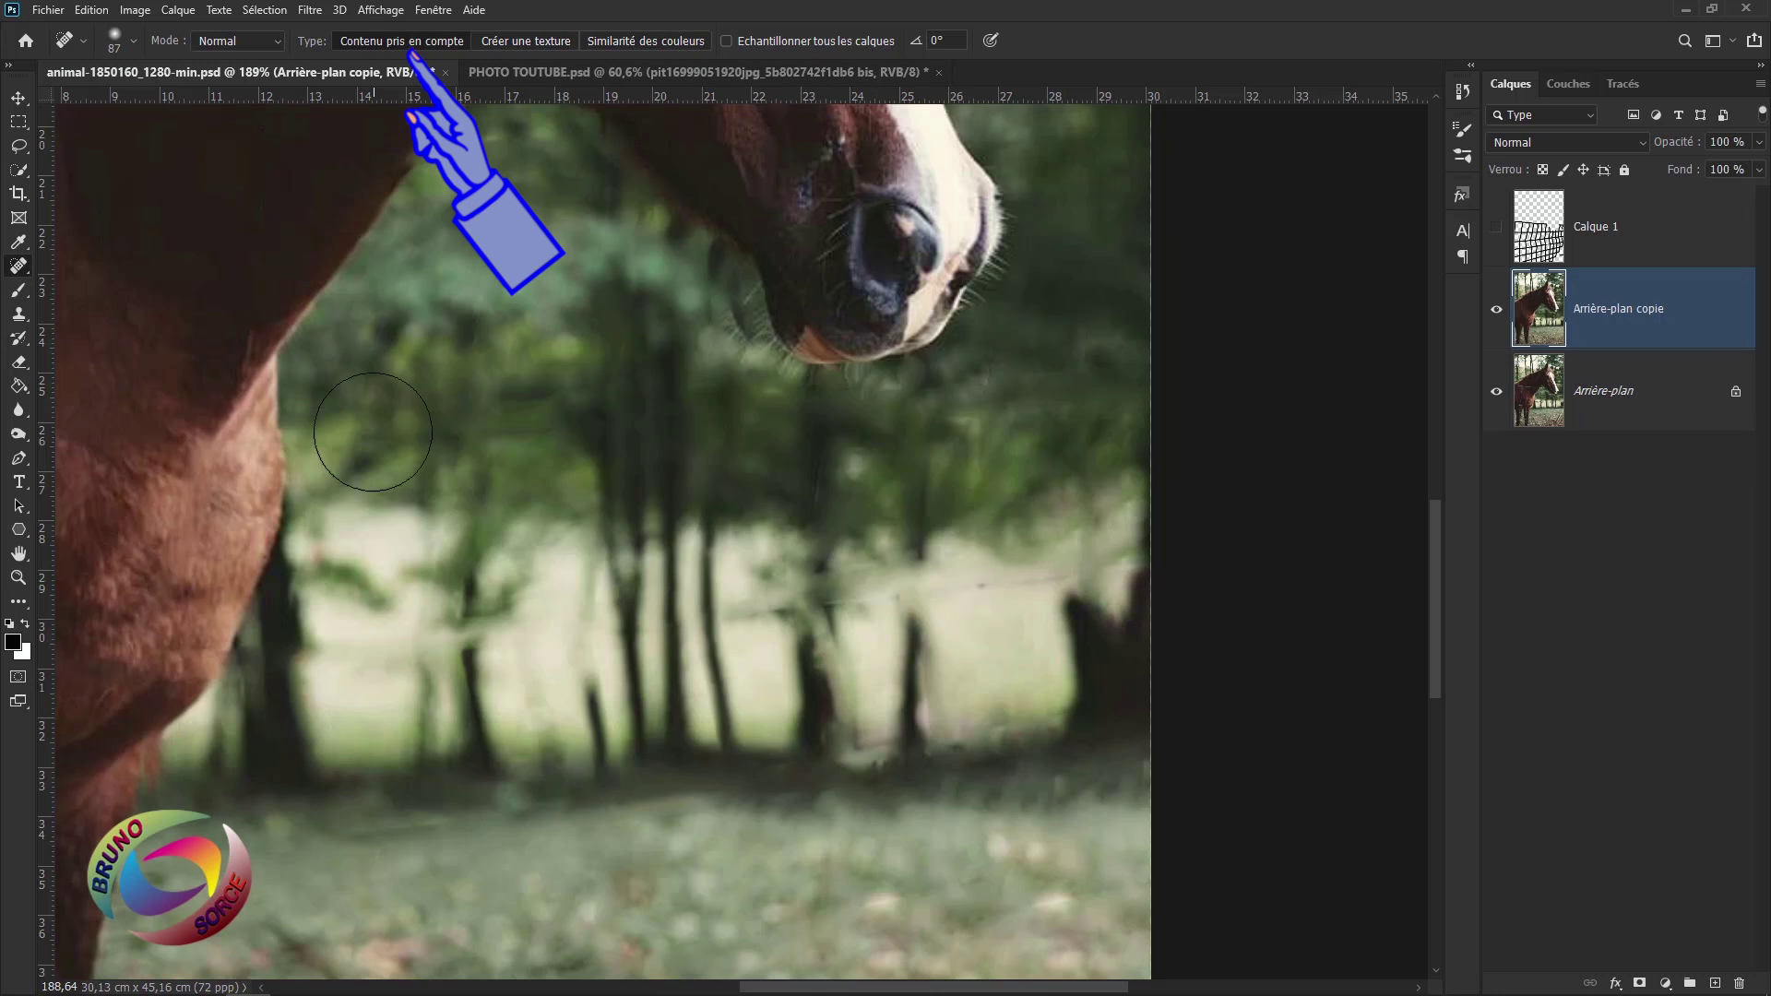
mouse_move(872, 616)
left_mouse_down()
mouse_move(808, 618)
mouse_move(892, 597)
left_mouse_up()
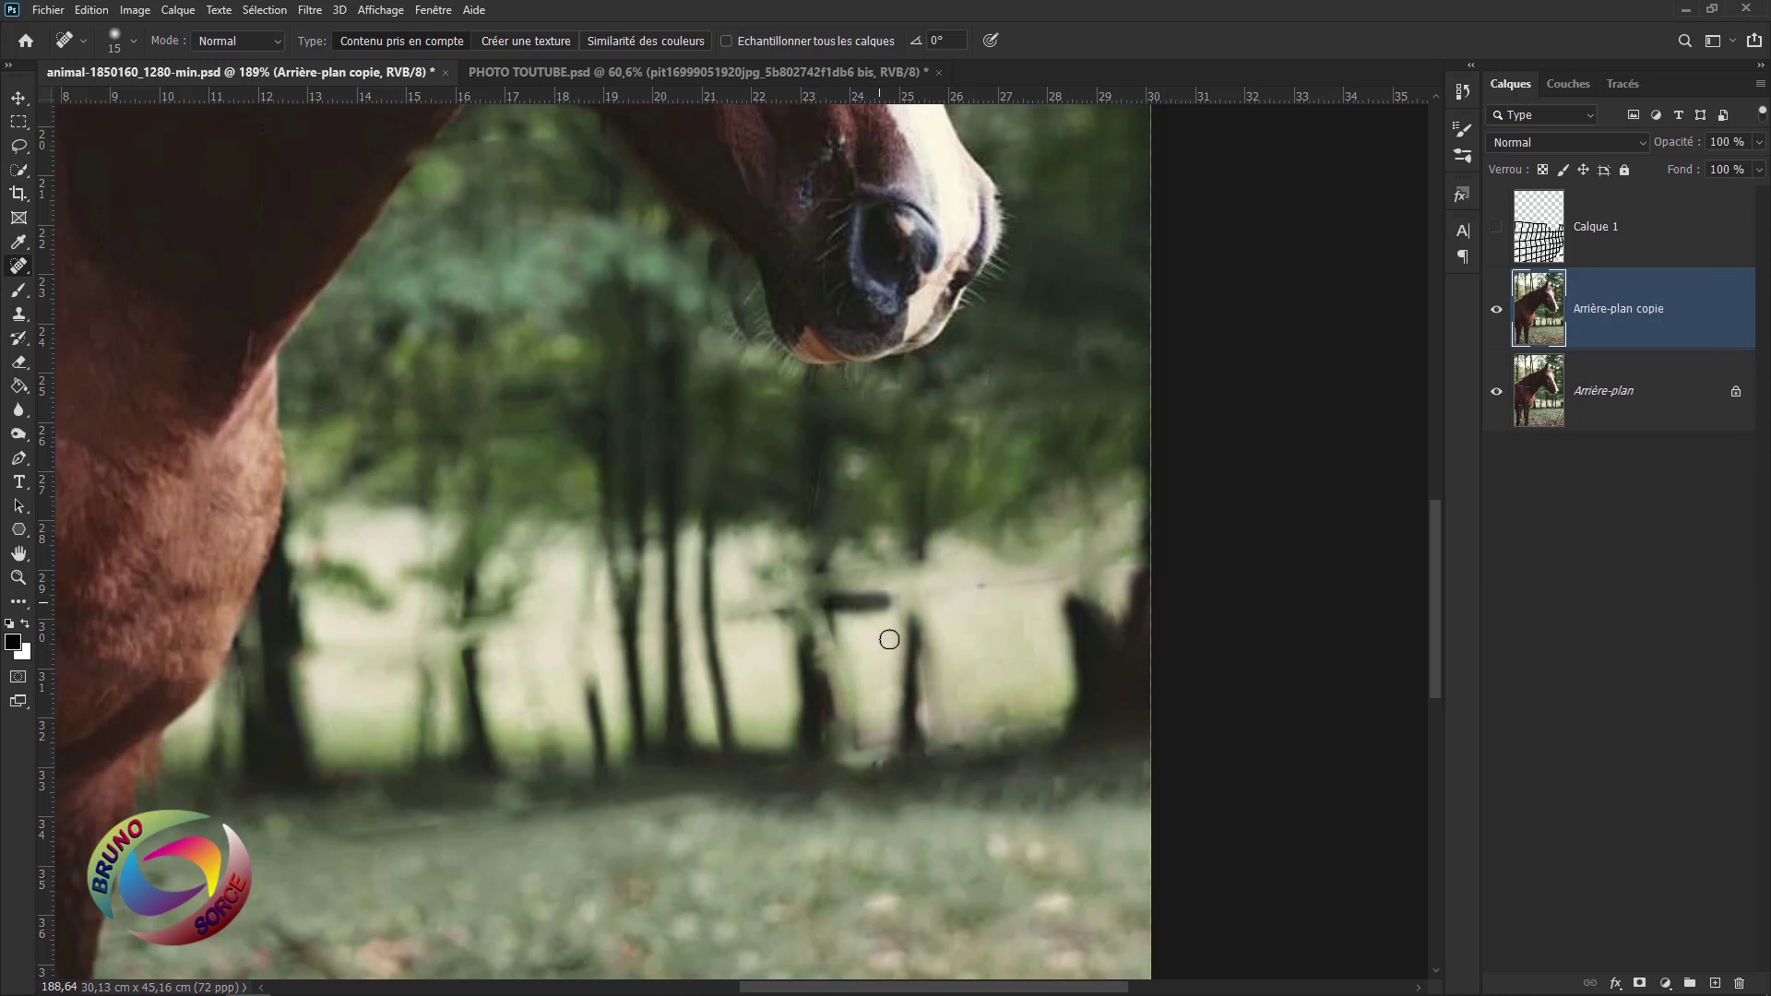
- Heal the leftover wire traces in the blurred trees and meadow below the horse's muzzle
left_click(975, 593)
left_click(1061, 574)
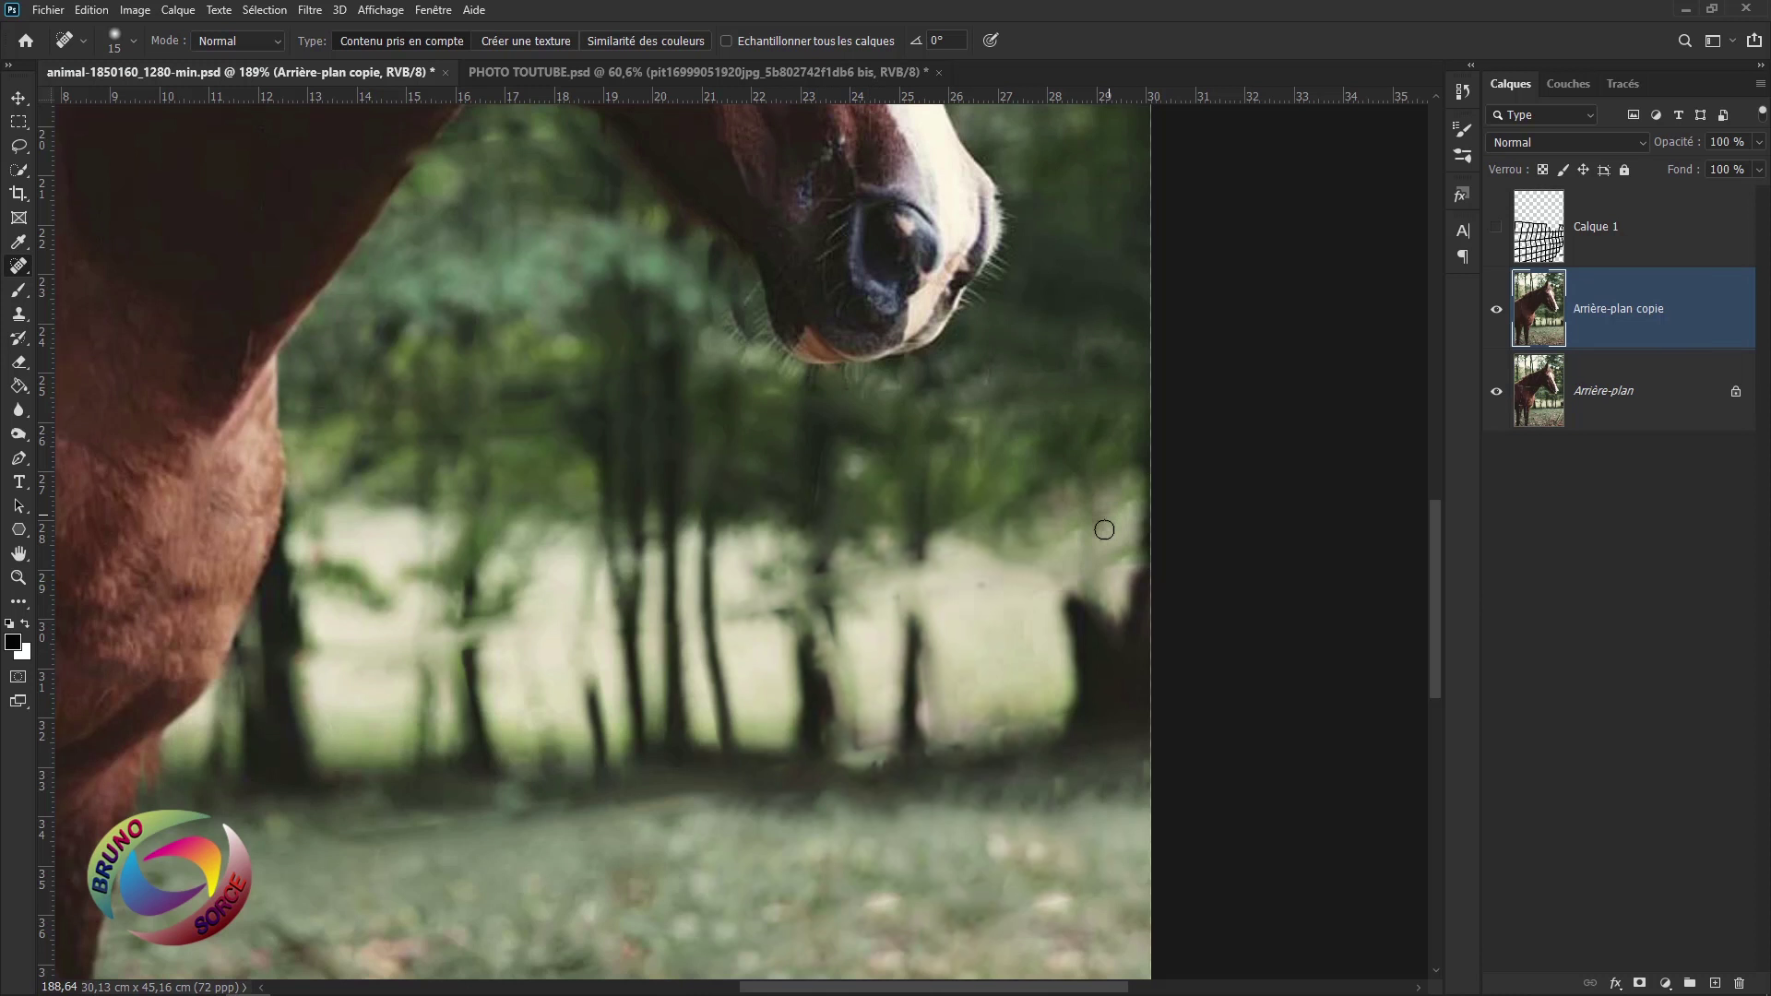
left_click_drag(815, 392, 810, 461)
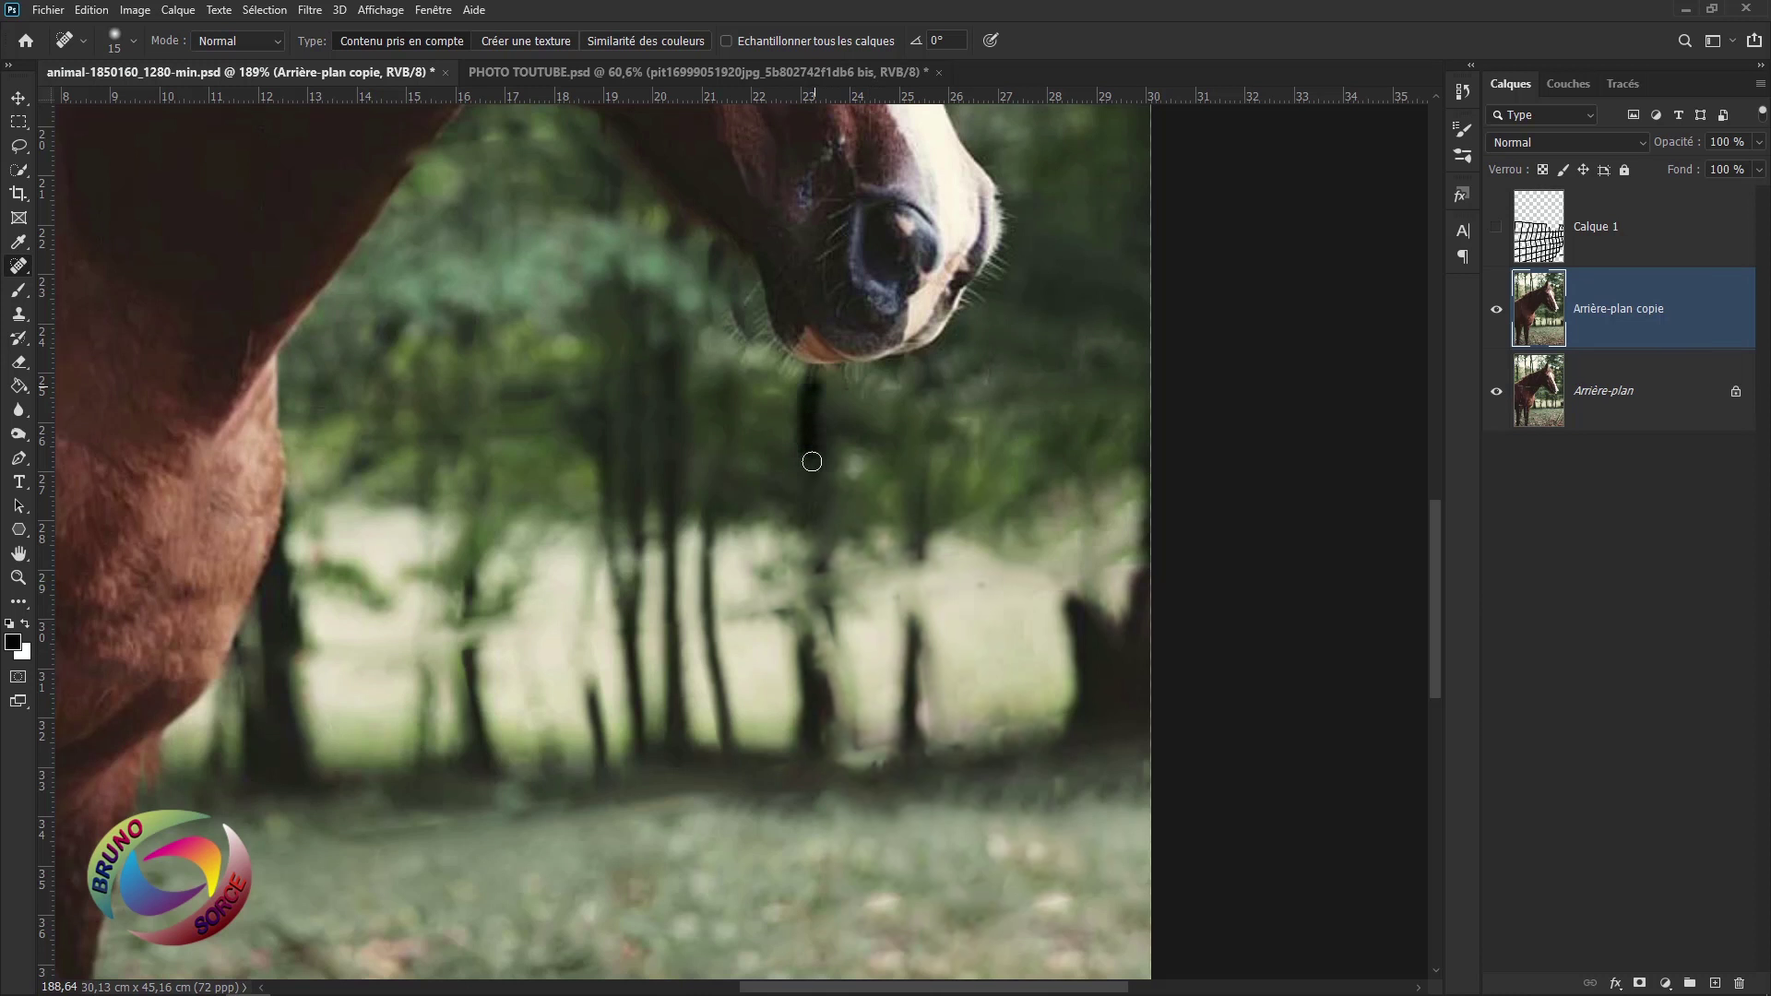
left_click_drag(545, 428, 352, 439)
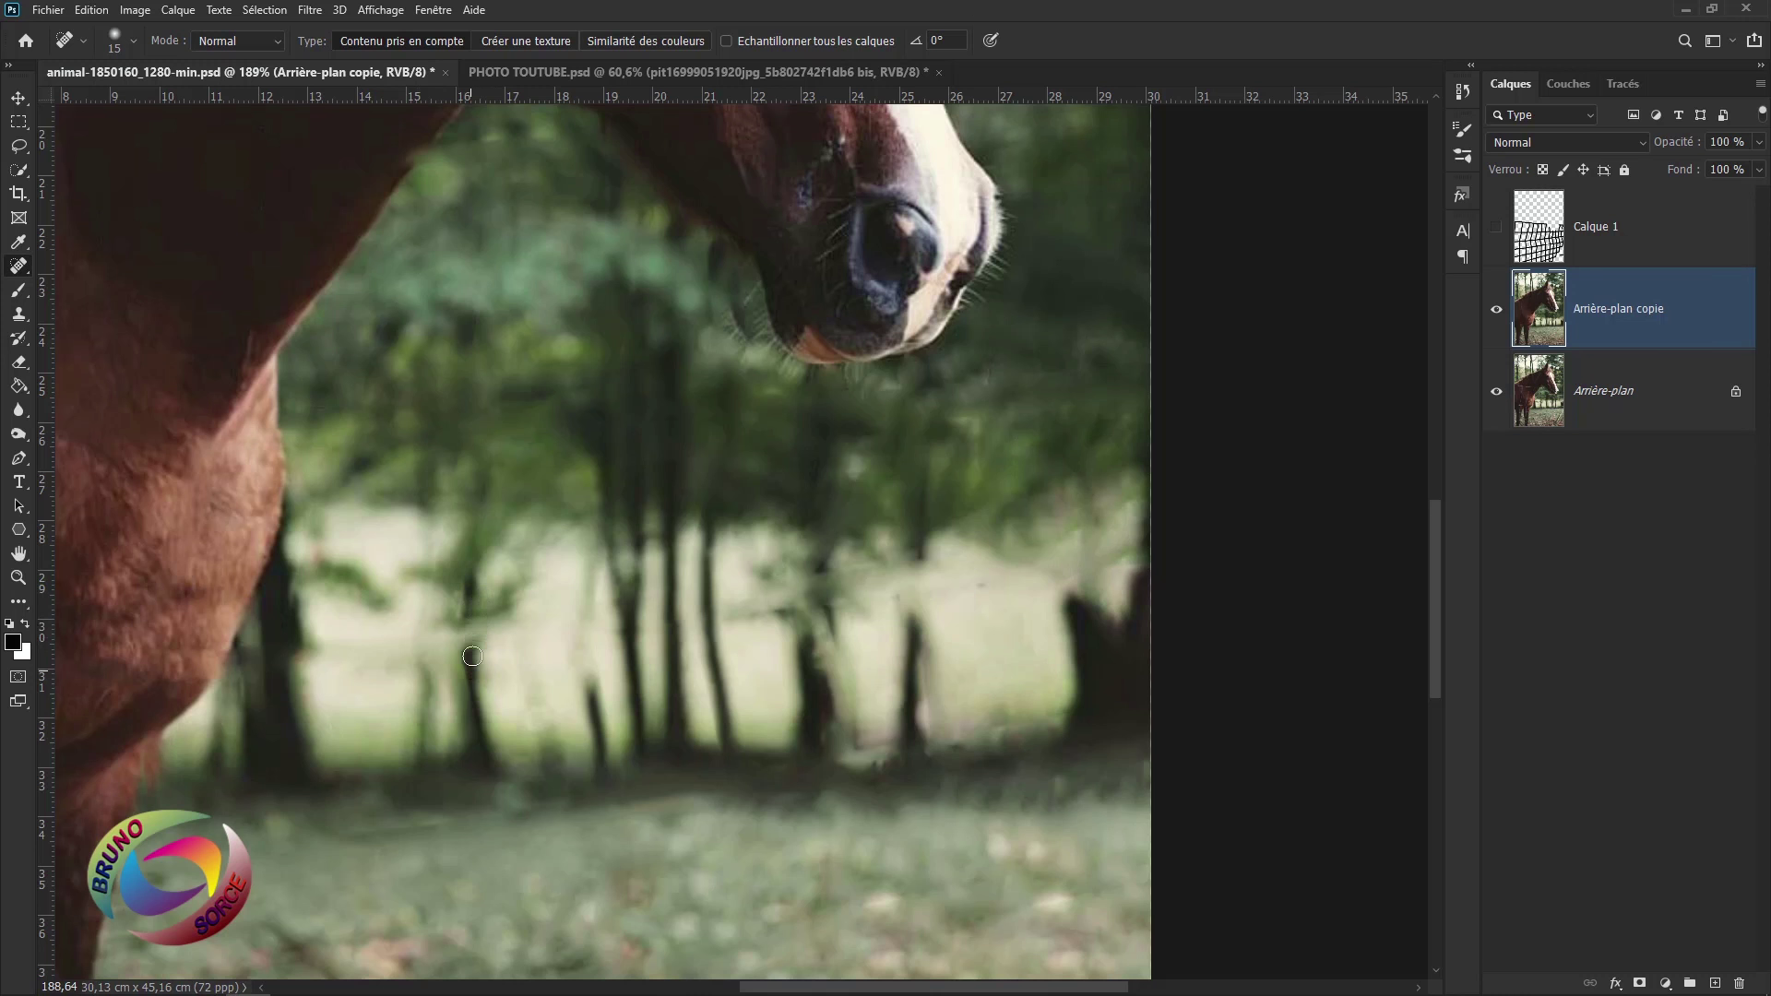
- Rebuild the broken thin trunk with the Clone Stamp, then return to the Spot Healing Brush
left_click(19, 314)
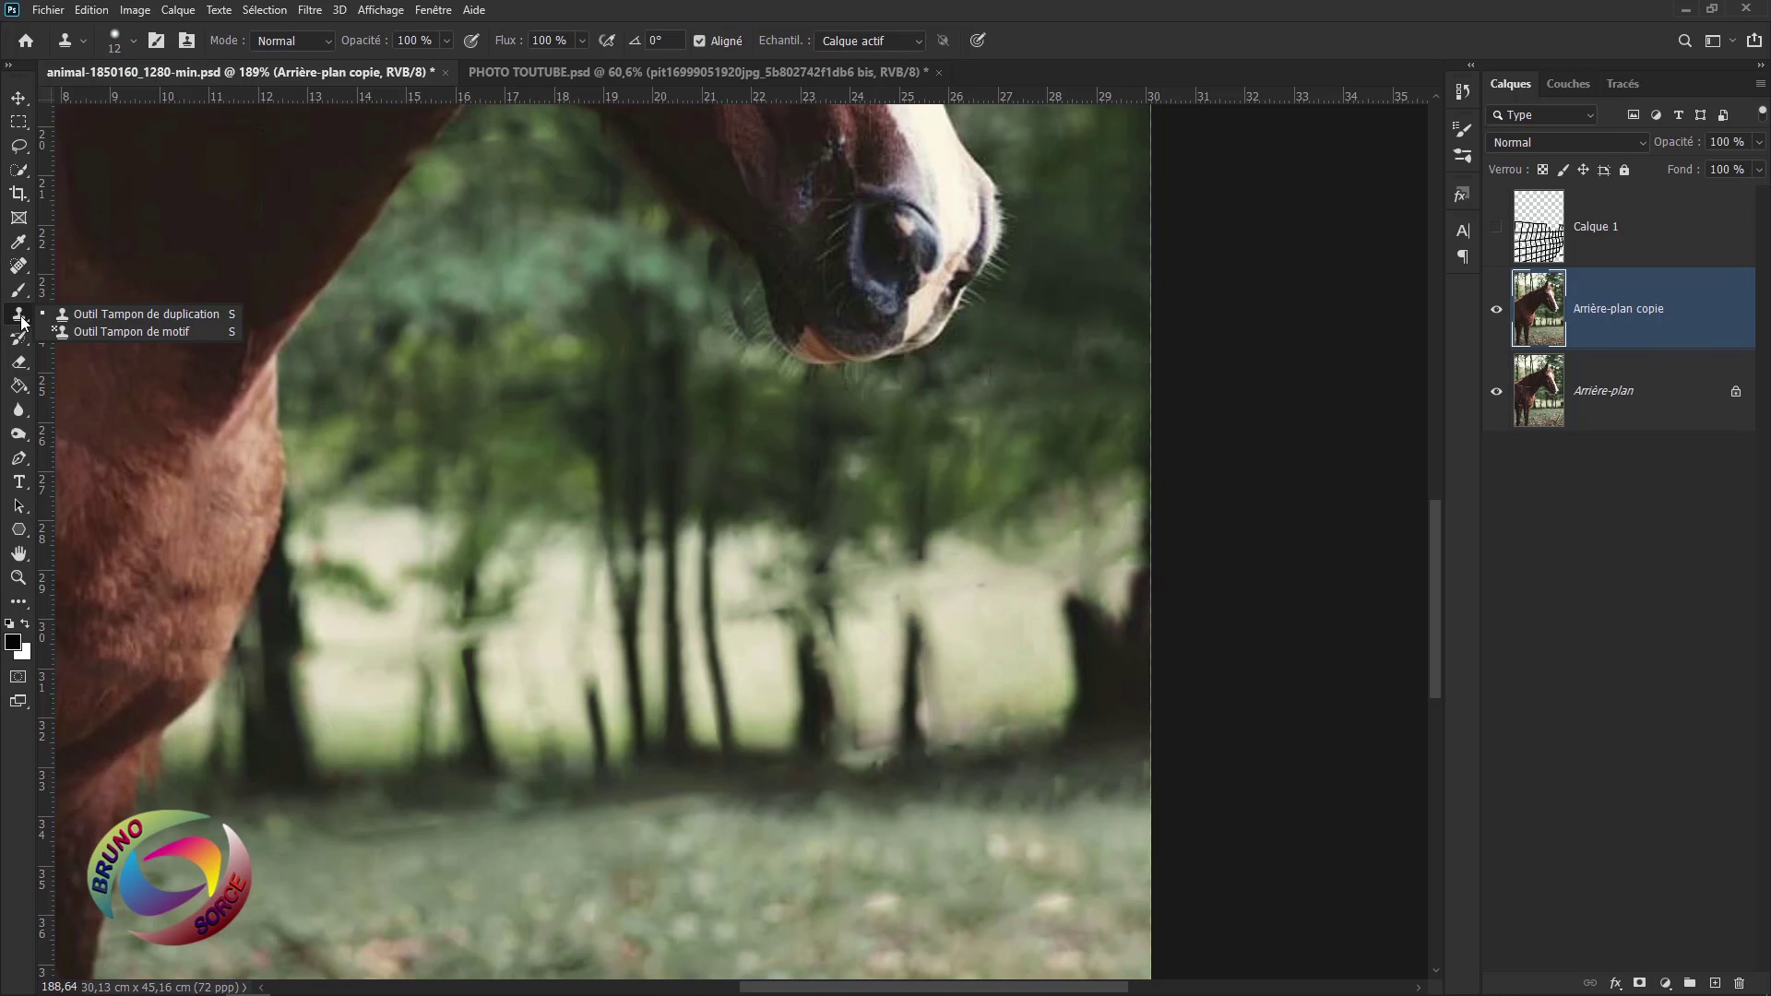
left_click(112, 313)
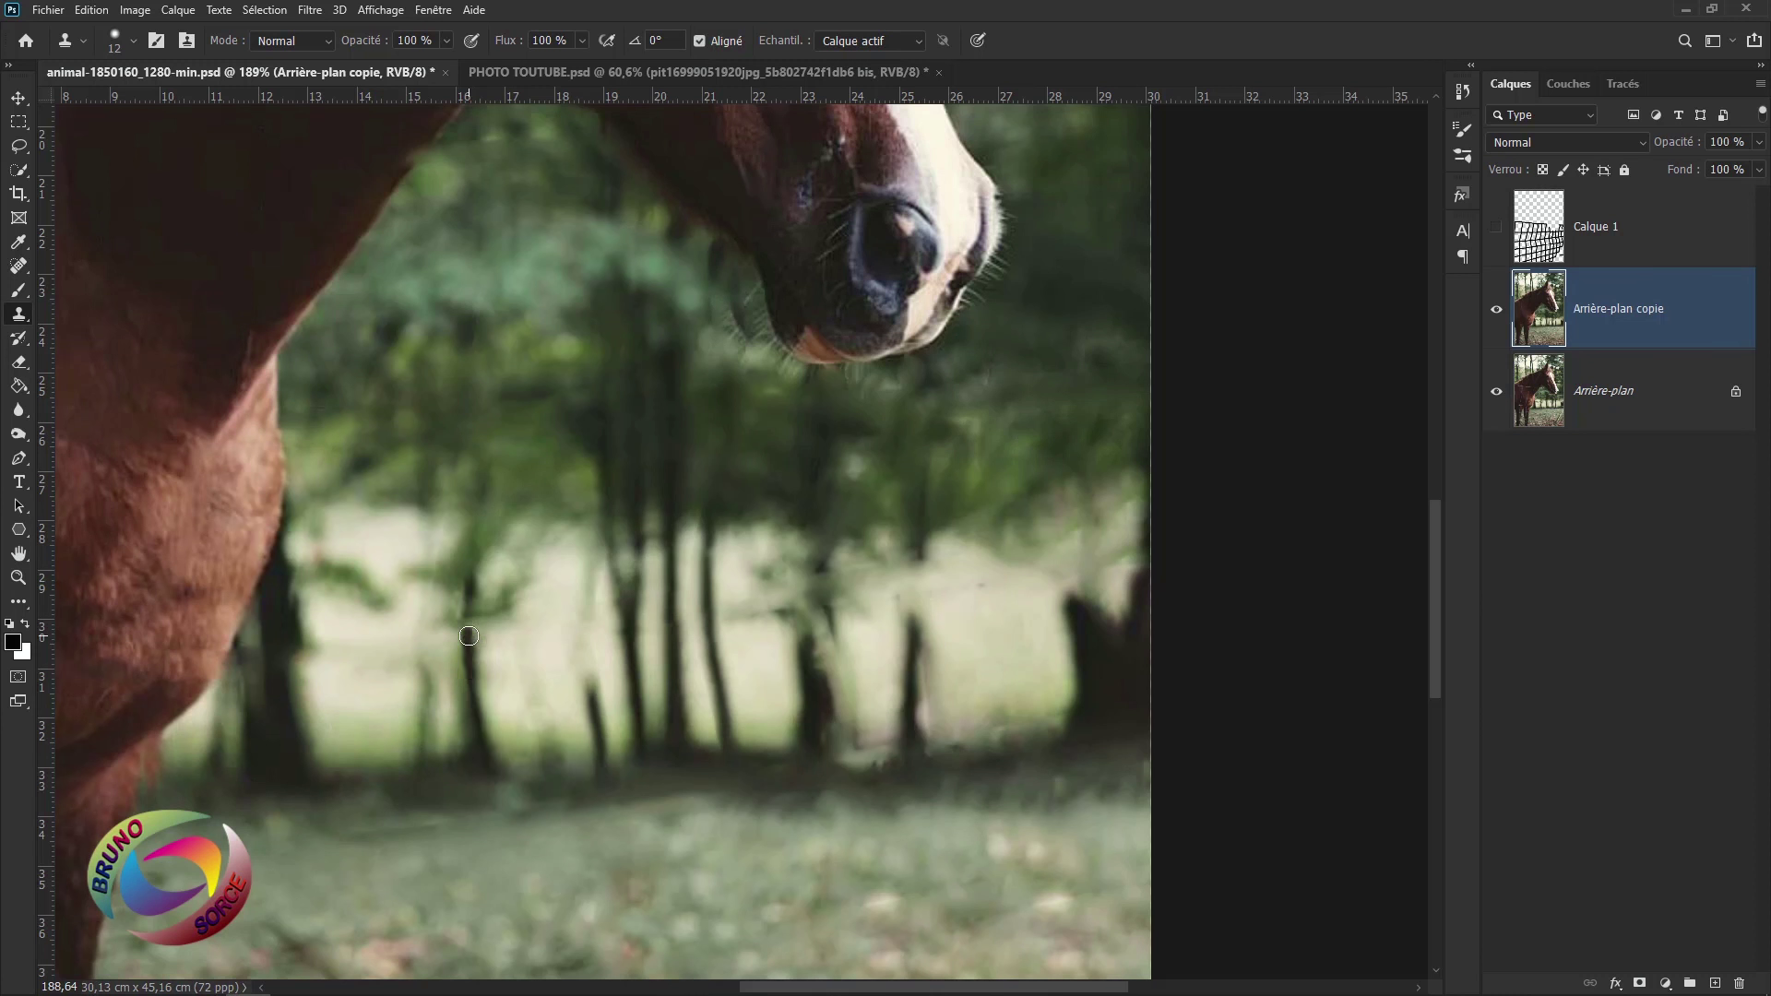
left_click_drag(467, 651, 476, 620)
left_click(20, 268)
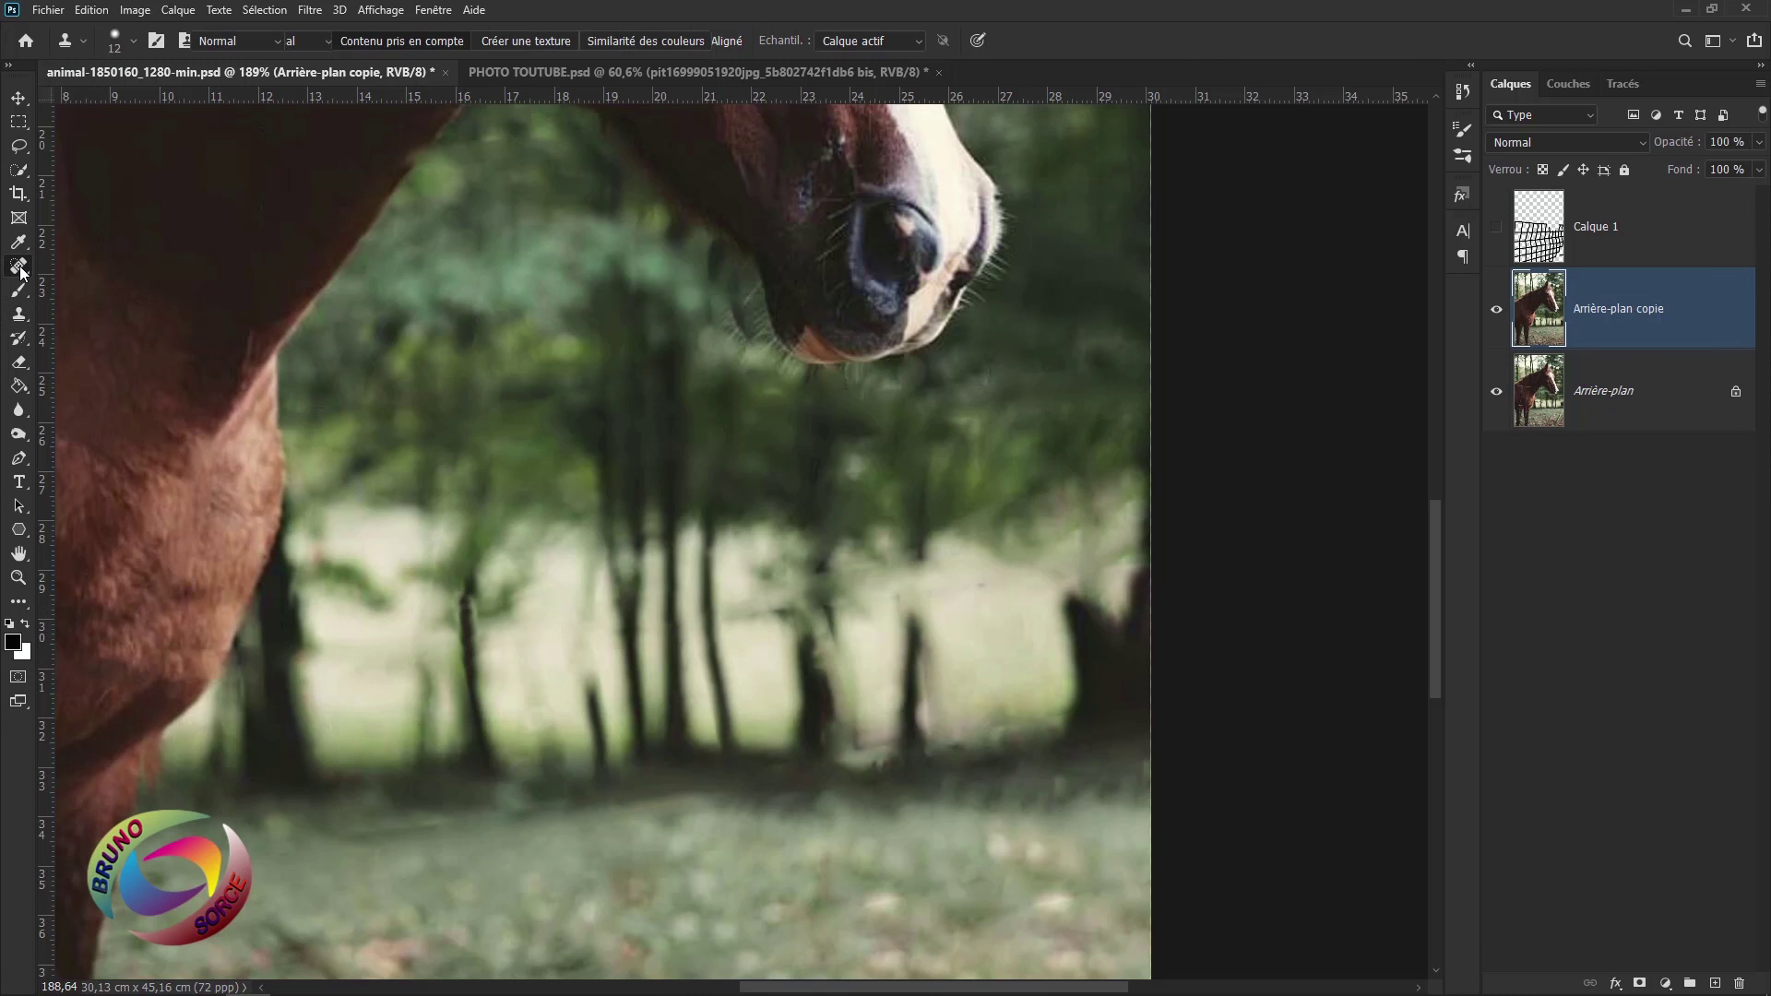
right_click(21, 267)
left_click(74, 263)
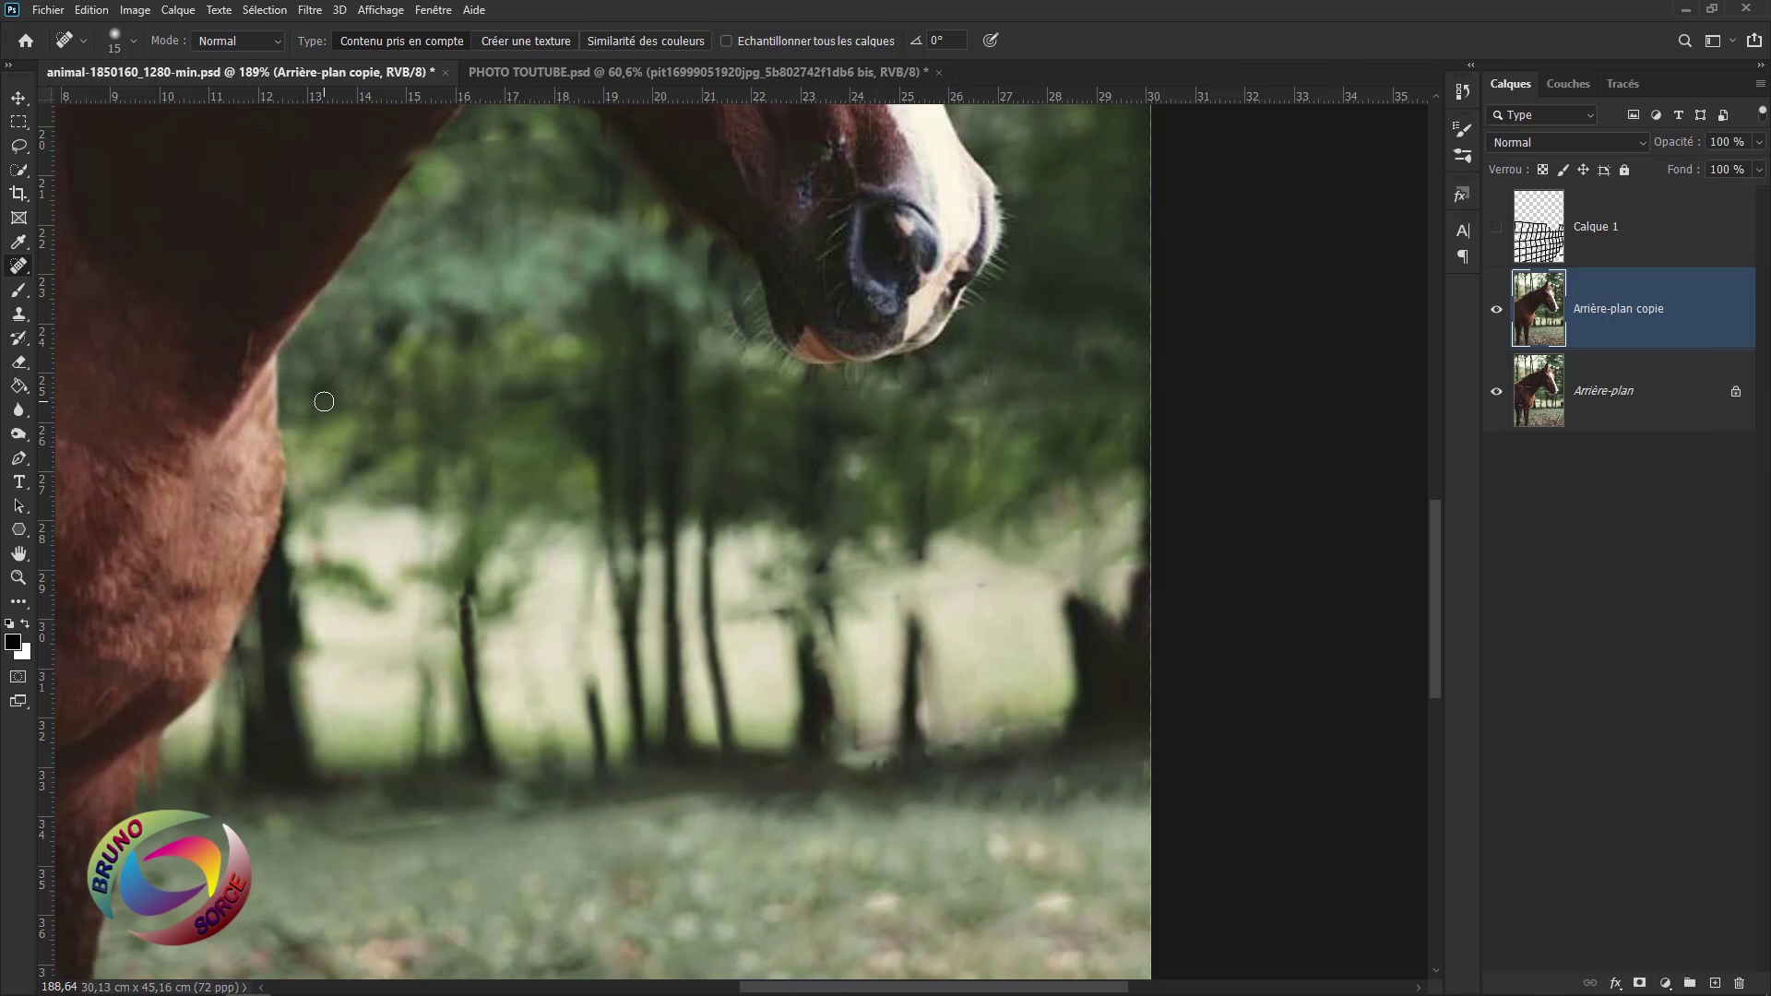
- Pan and zoom to bring the horse's chest and front legs into view
scroll(652, 514, "down", 5)
scroll(652, 514, "left", 5)
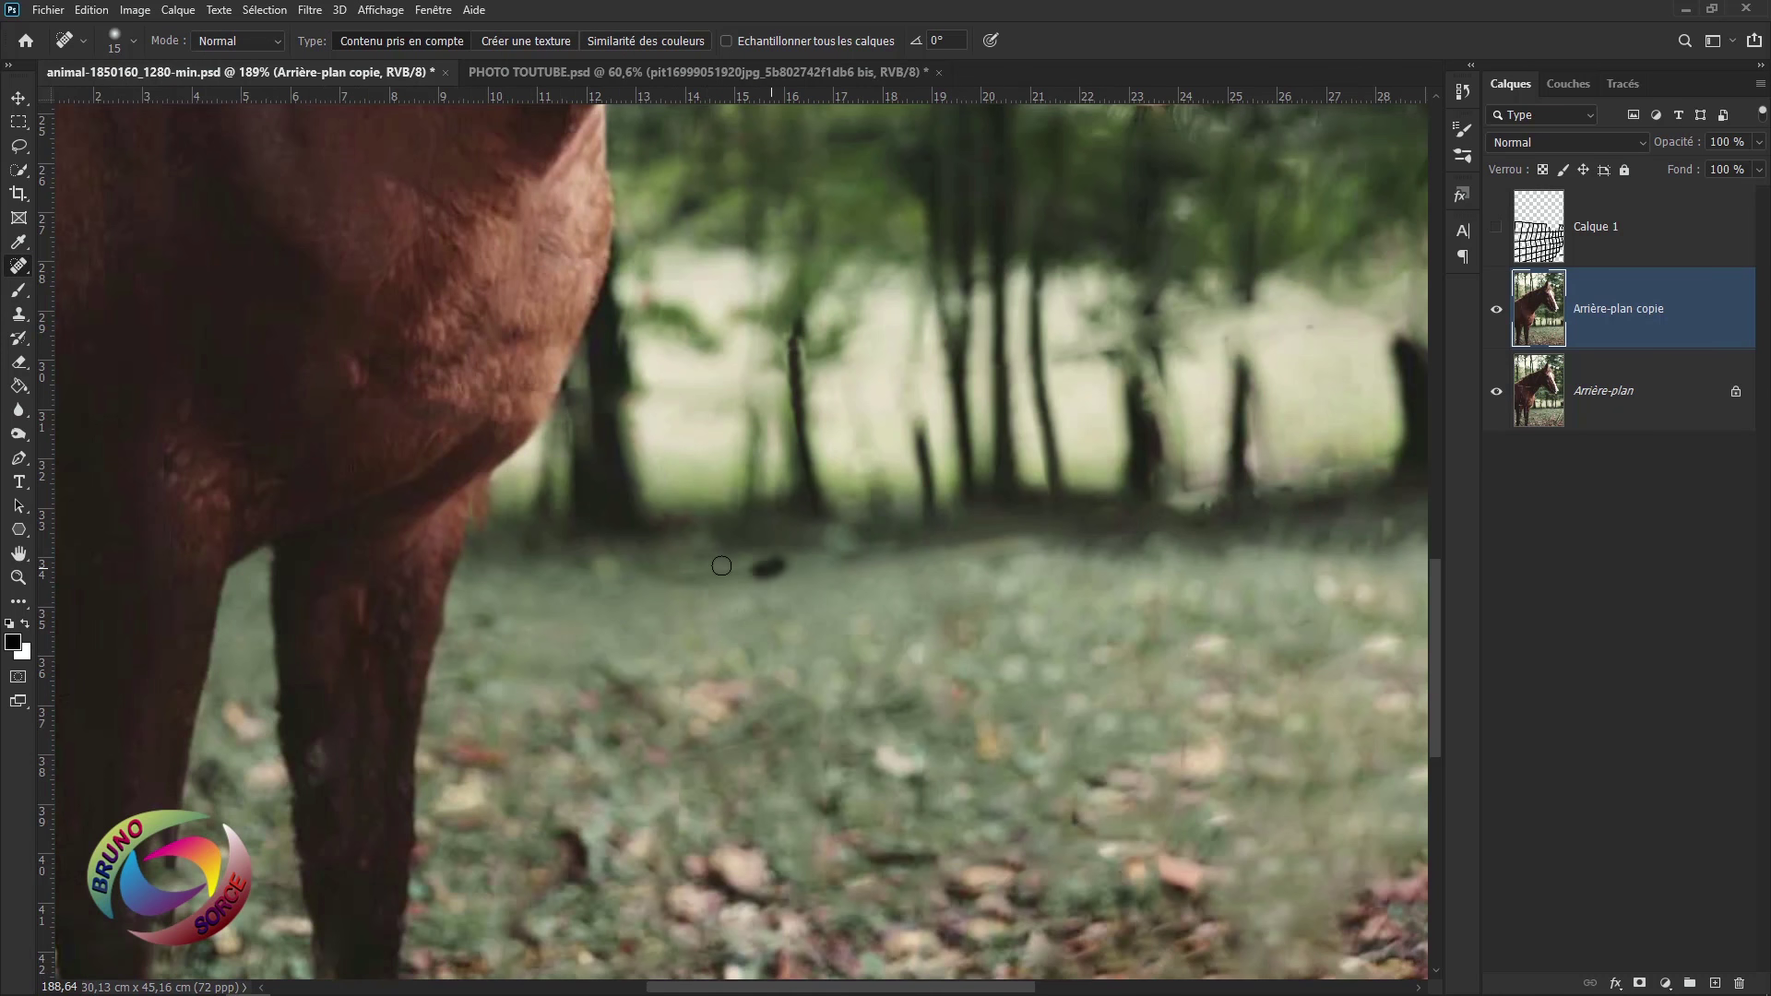
mouse_move(344, 379)
left_mouse_down()
mouse_move(699, 505)
mouse_move(703, 453)
left_mouse_up()
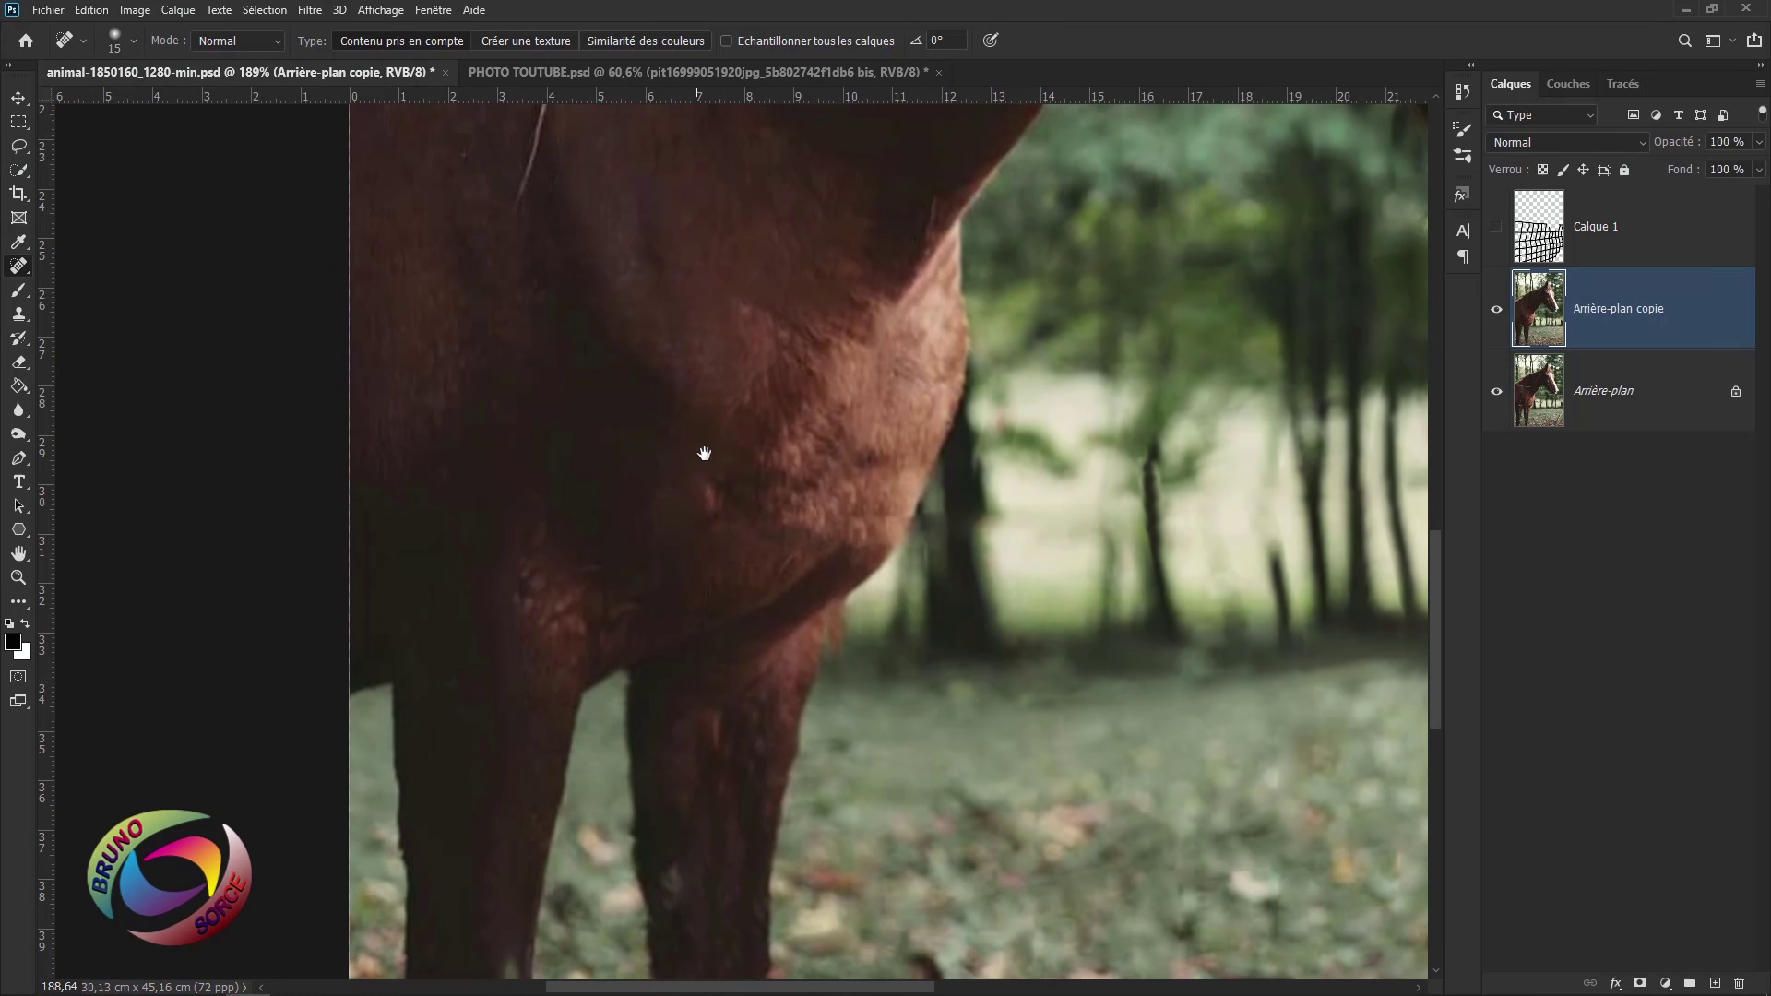
left_click_drag(786, 631, 785, 217)
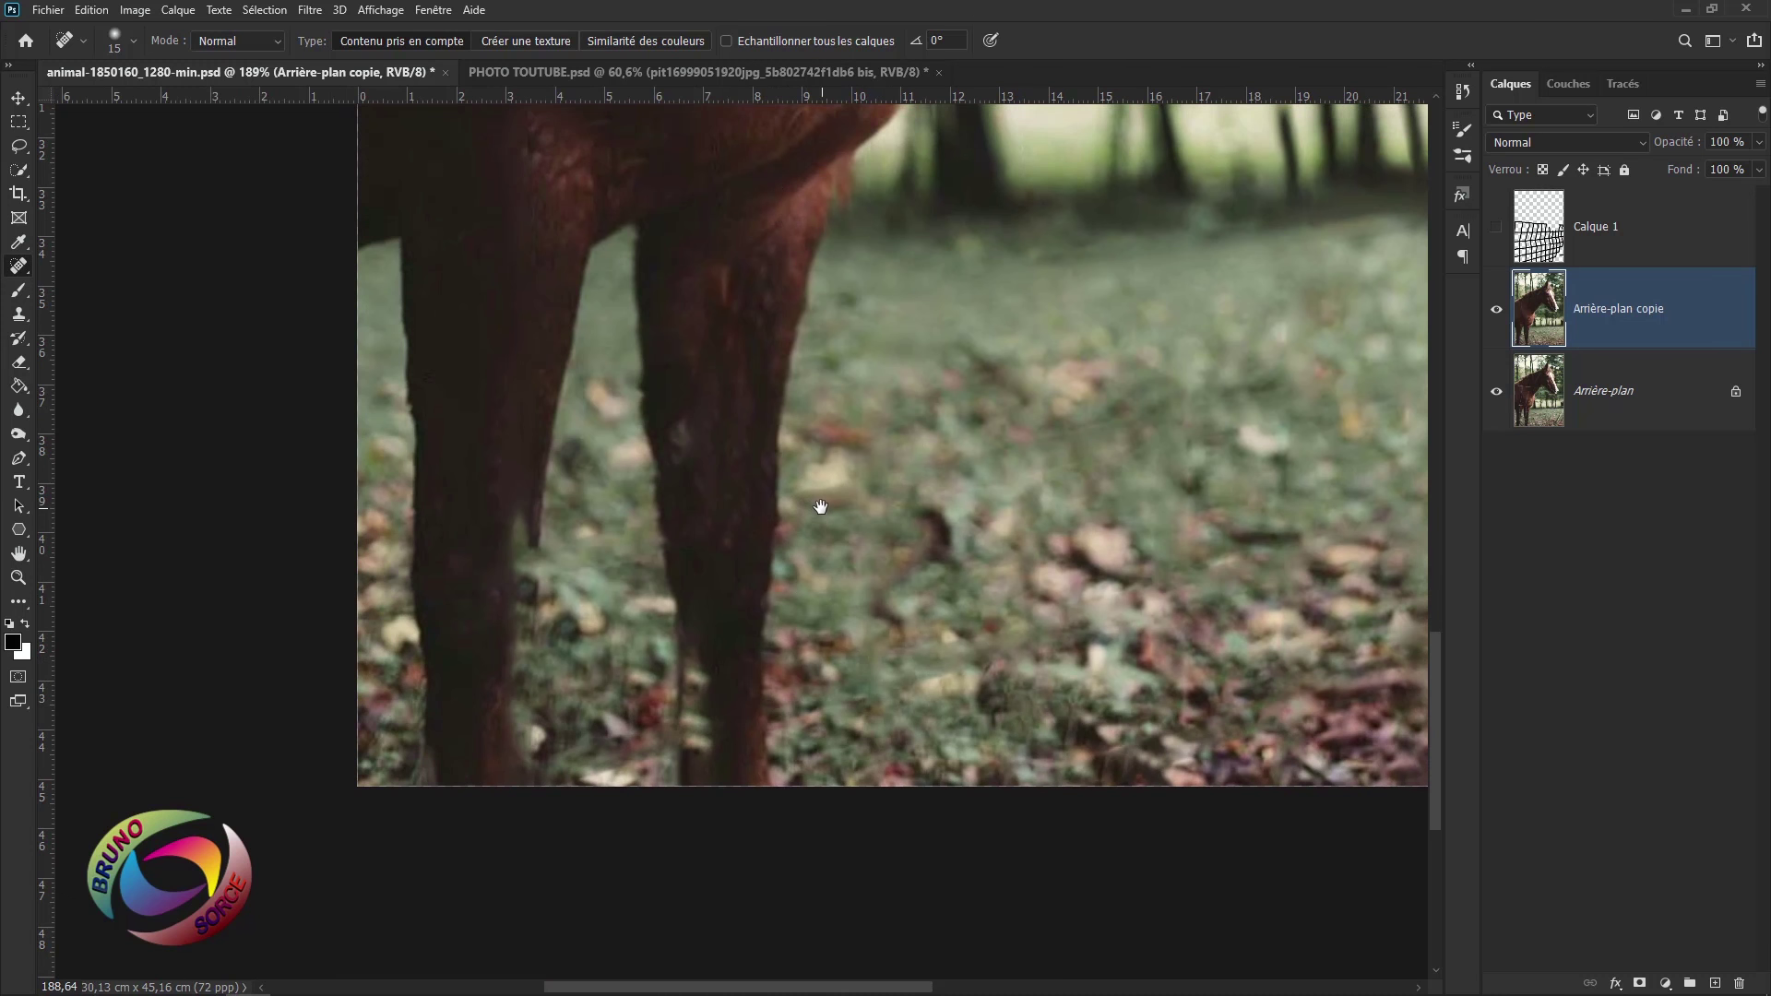
scroll(819, 503, "down", 1, "alt")
mouse_move(818, 503)
left_mouse_down()
mouse_move(760, 645)
mouse_move(680, 673)
left_mouse_up()
scroll(680, 673, "up", 1)
scroll(680, 672, "up", 1)
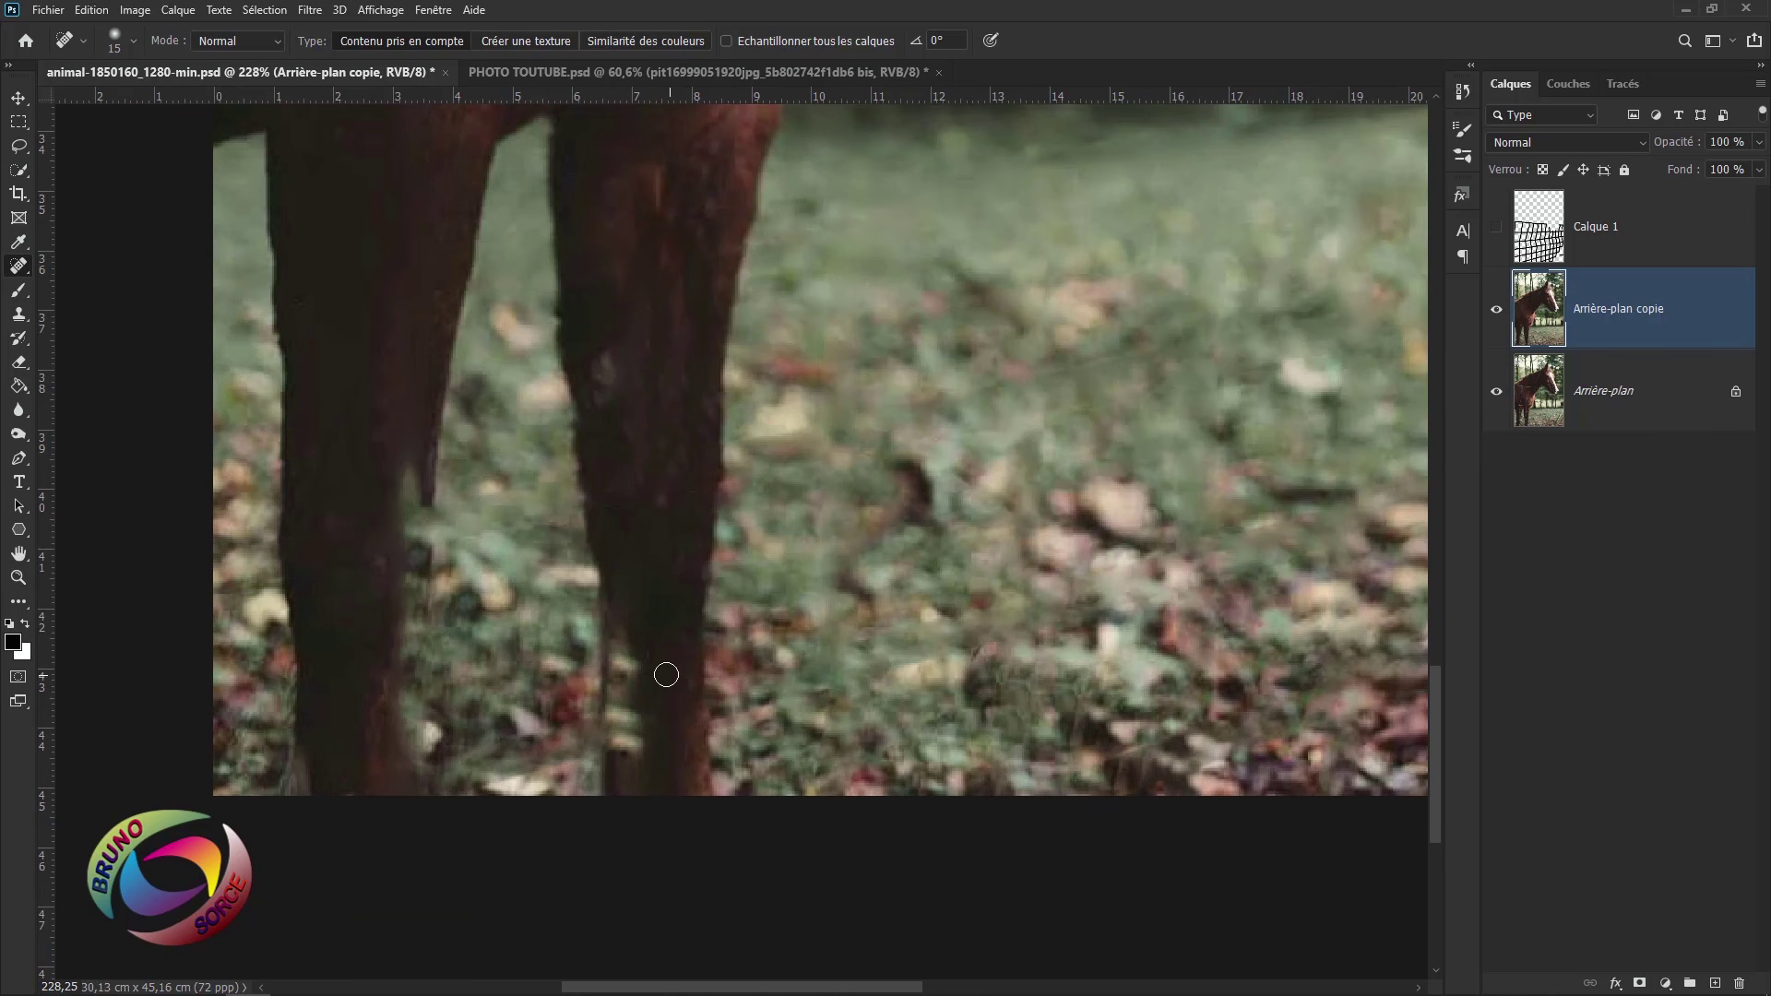
- Clone-stamp nearby ground texture over wire remnants along the horse's leg edges, then zoom out
right_click(19, 313)
left_click(98, 313)
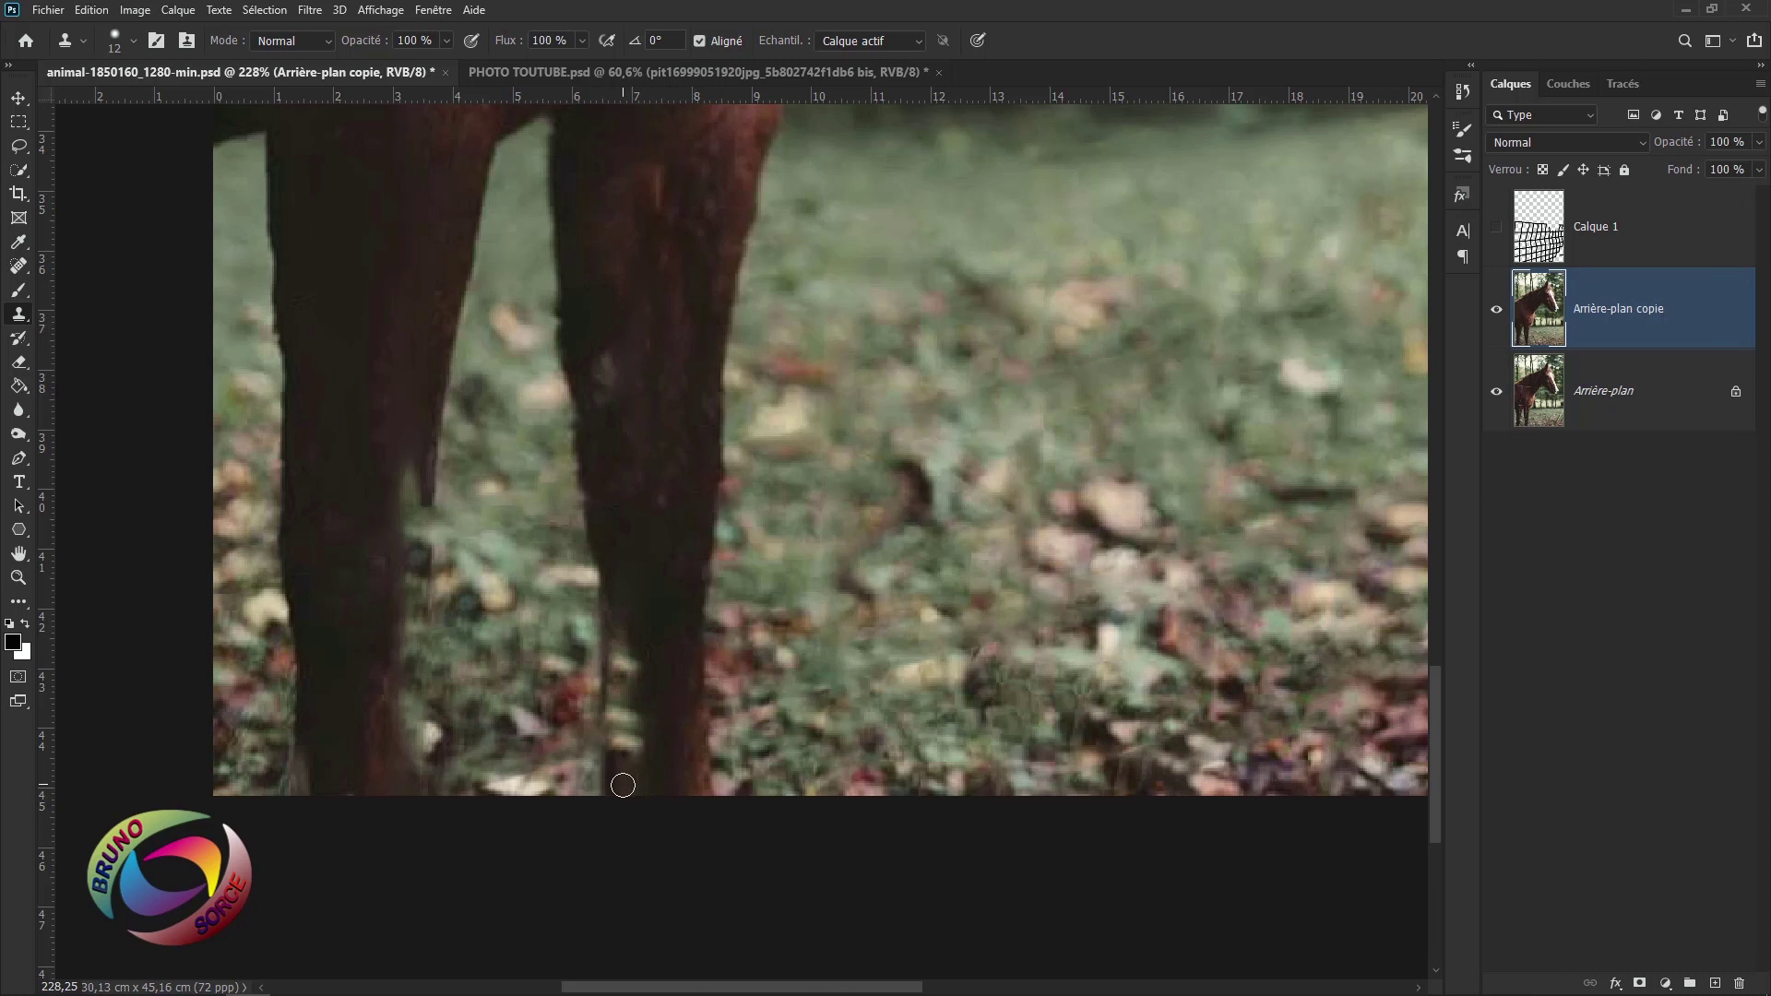
left_click_drag(609, 786, 614, 704)
mouse_move(620, 750)
left_mouse_down()
mouse_move(612, 585)
mouse_move(628, 731)
left_mouse_up()
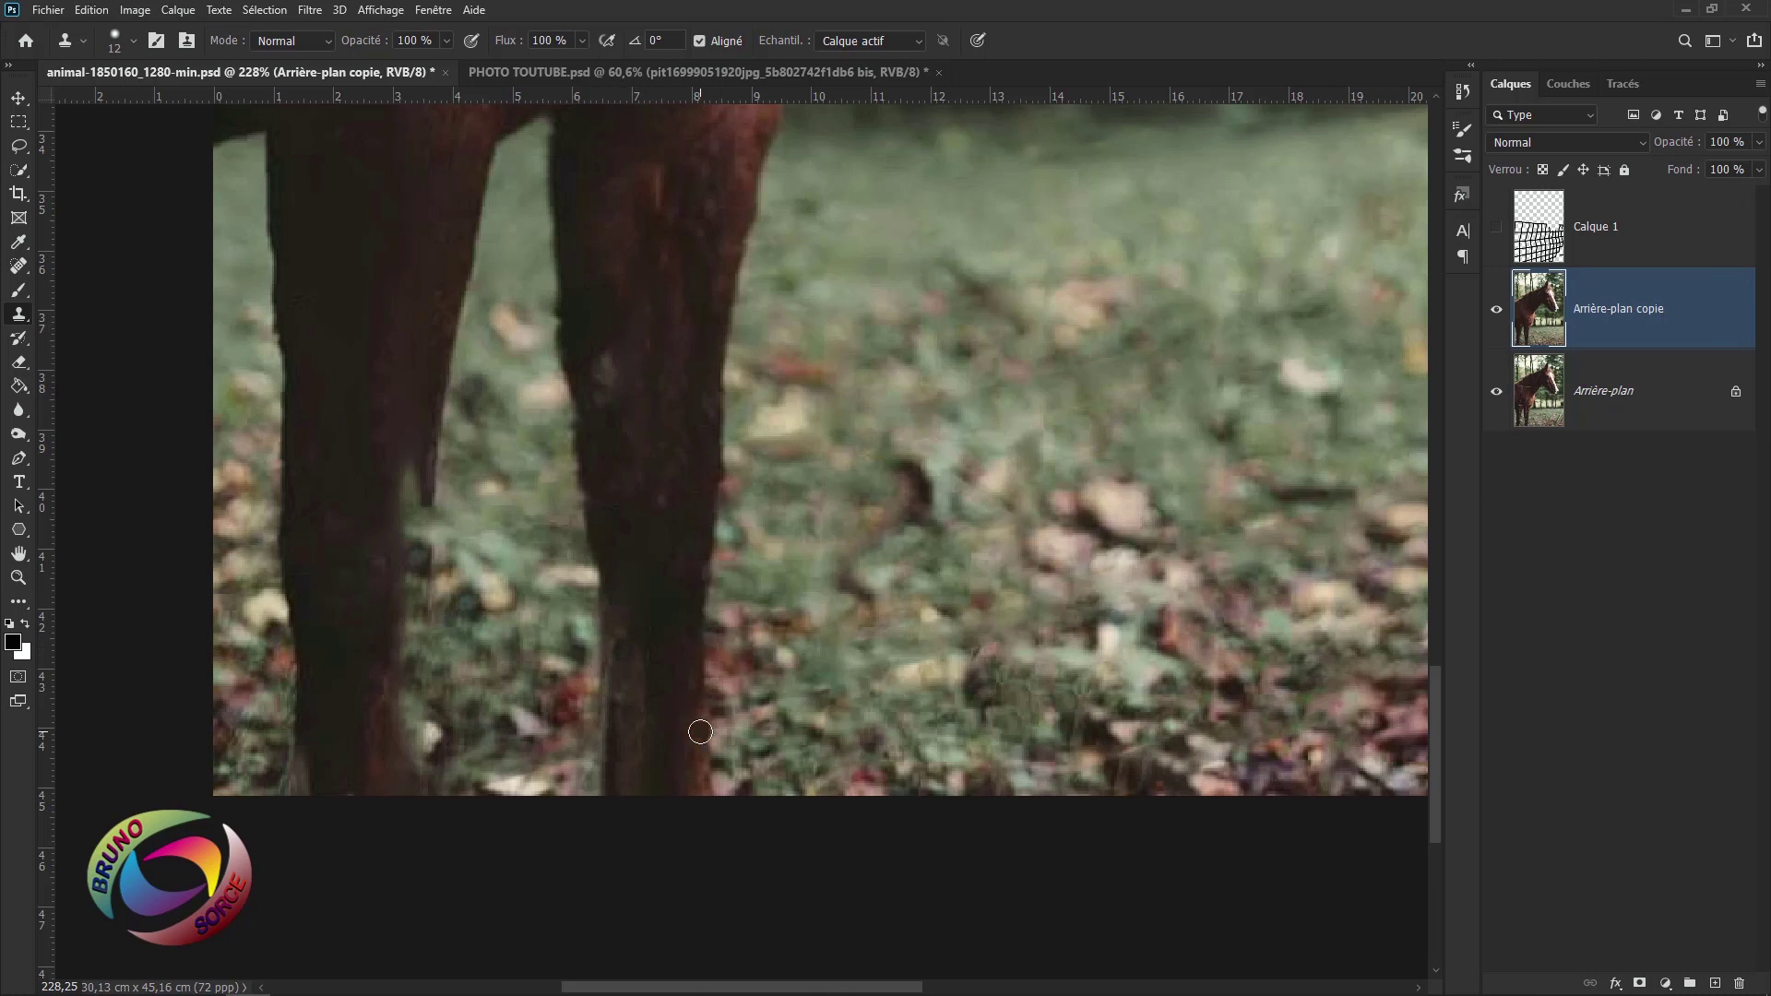
left_click_drag(645, 636, 648, 766)
left_click(425, 497)
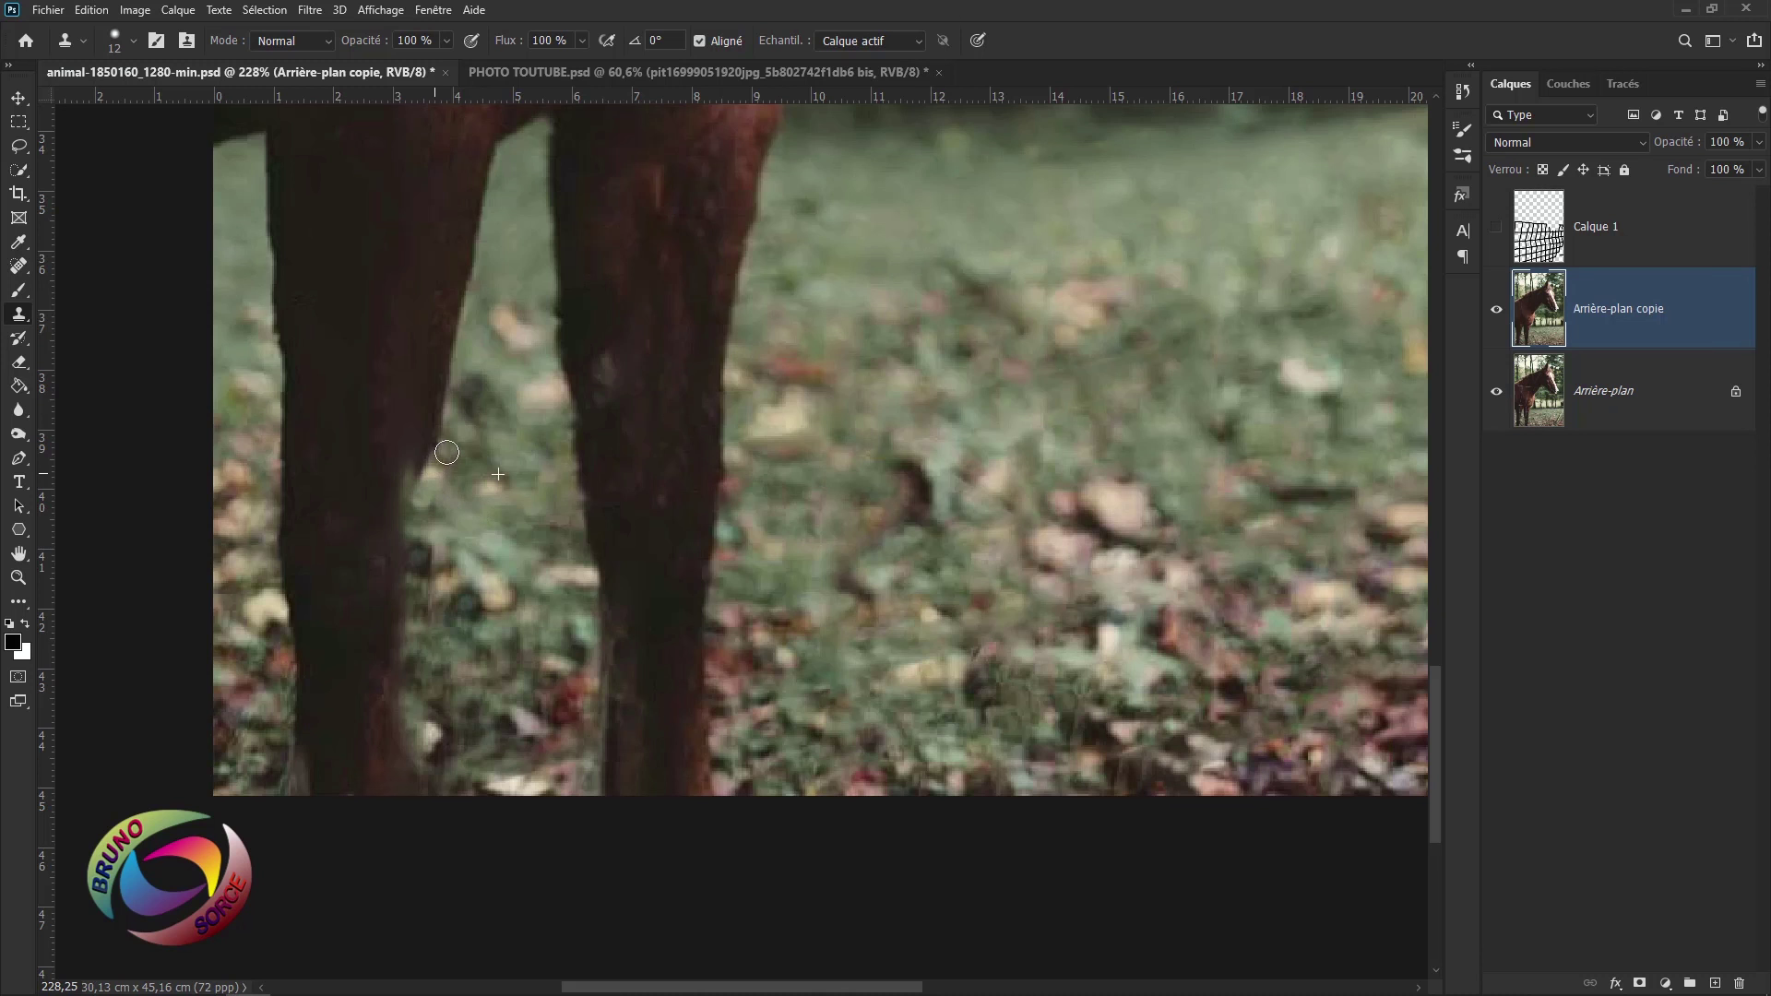
scroll(901, 510, "down", 1)
scroll(901, 510, "down", 3)
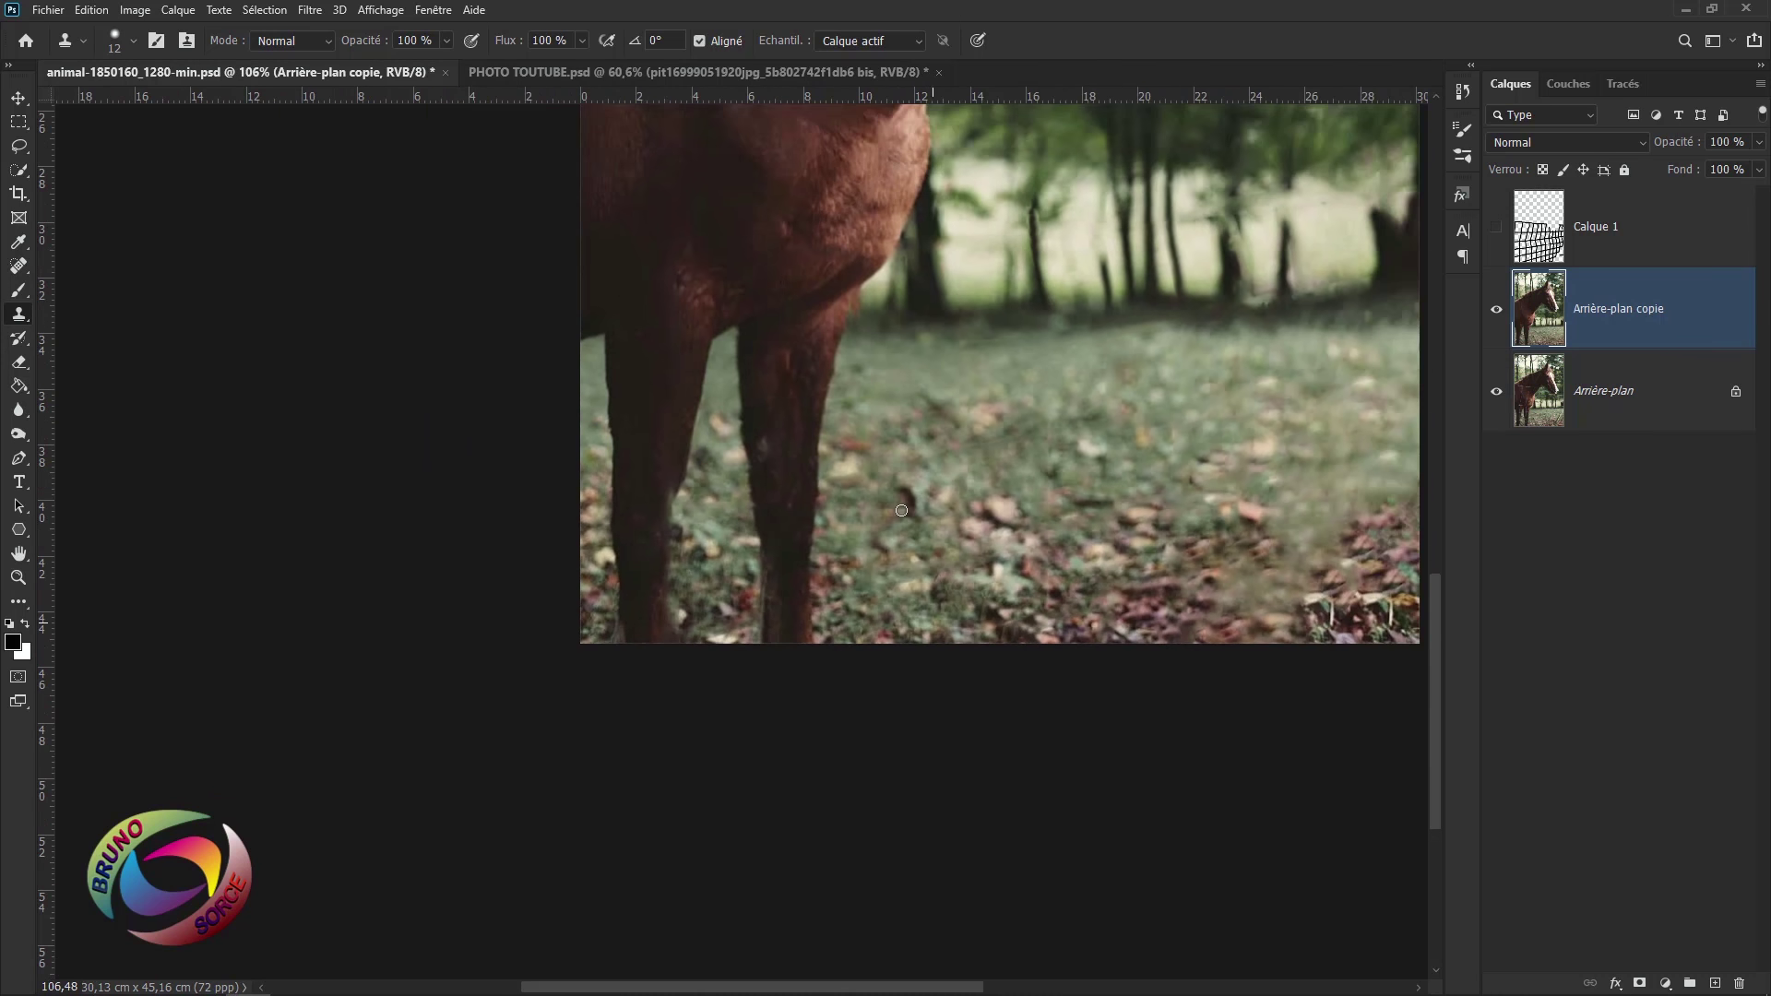
scroll(902, 508, "down", 2)
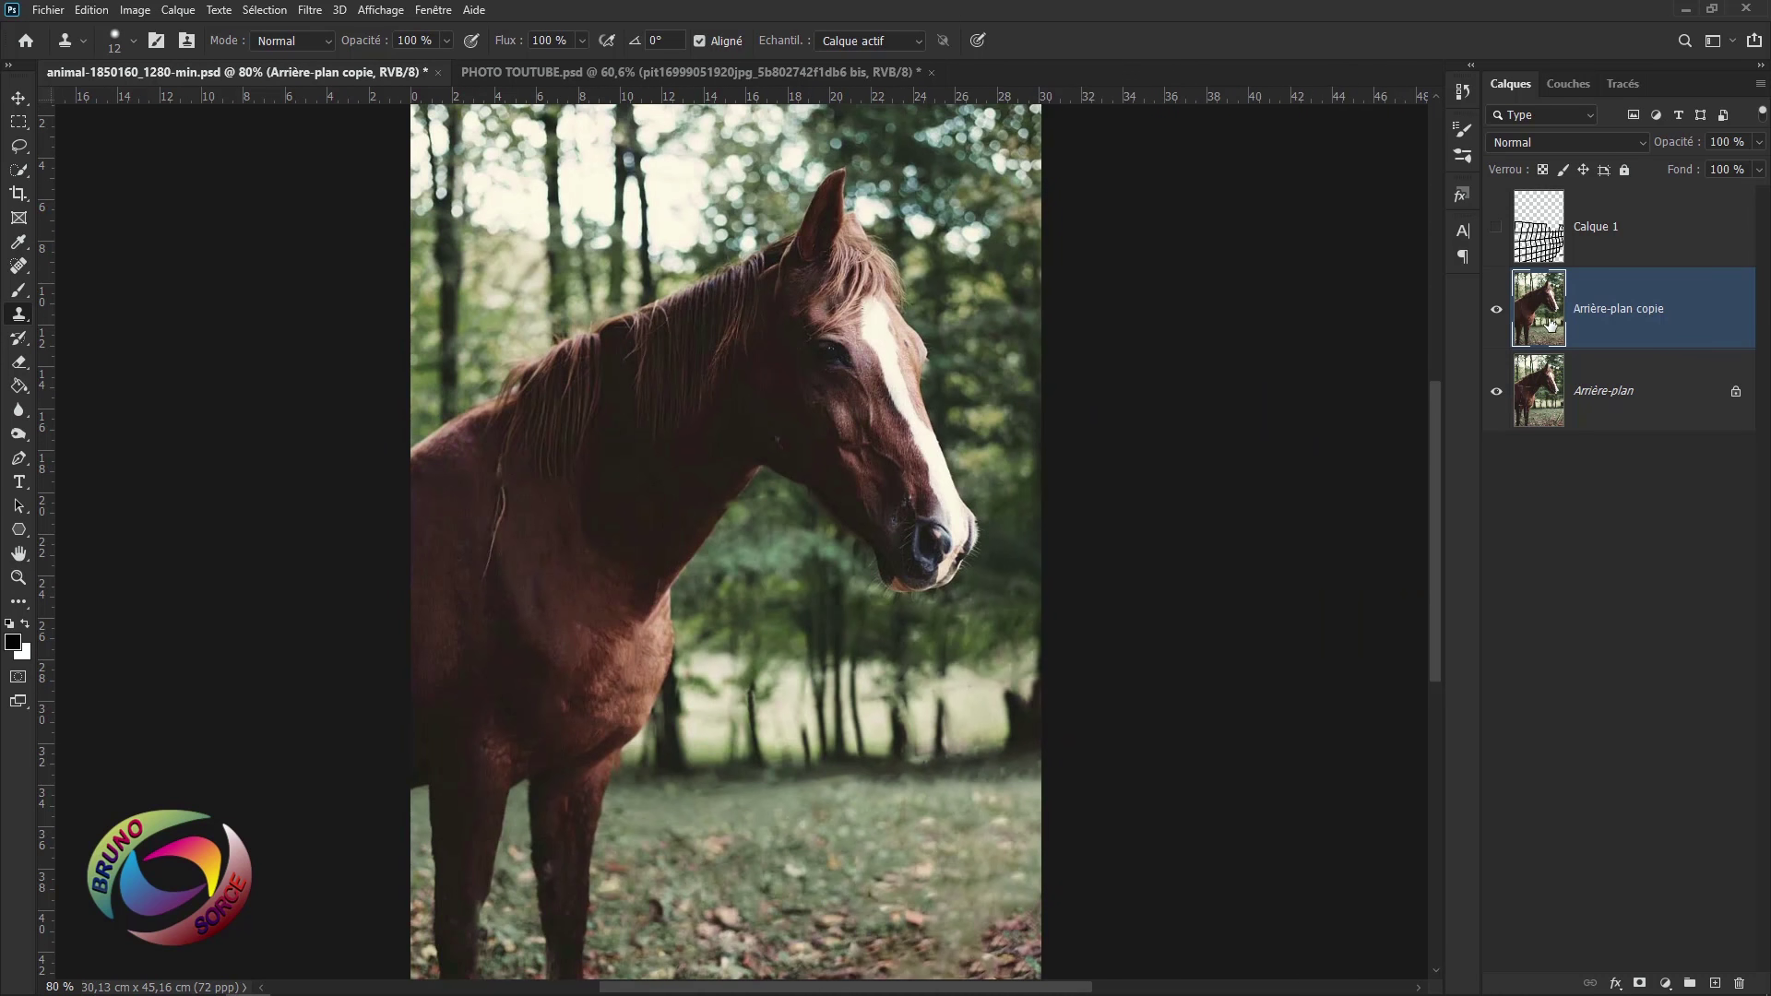
- Toggle Arrière-plan copie off and on for a before/after check, then bring up PHOTO TOUTUBE.psd
left_click(1496, 310)
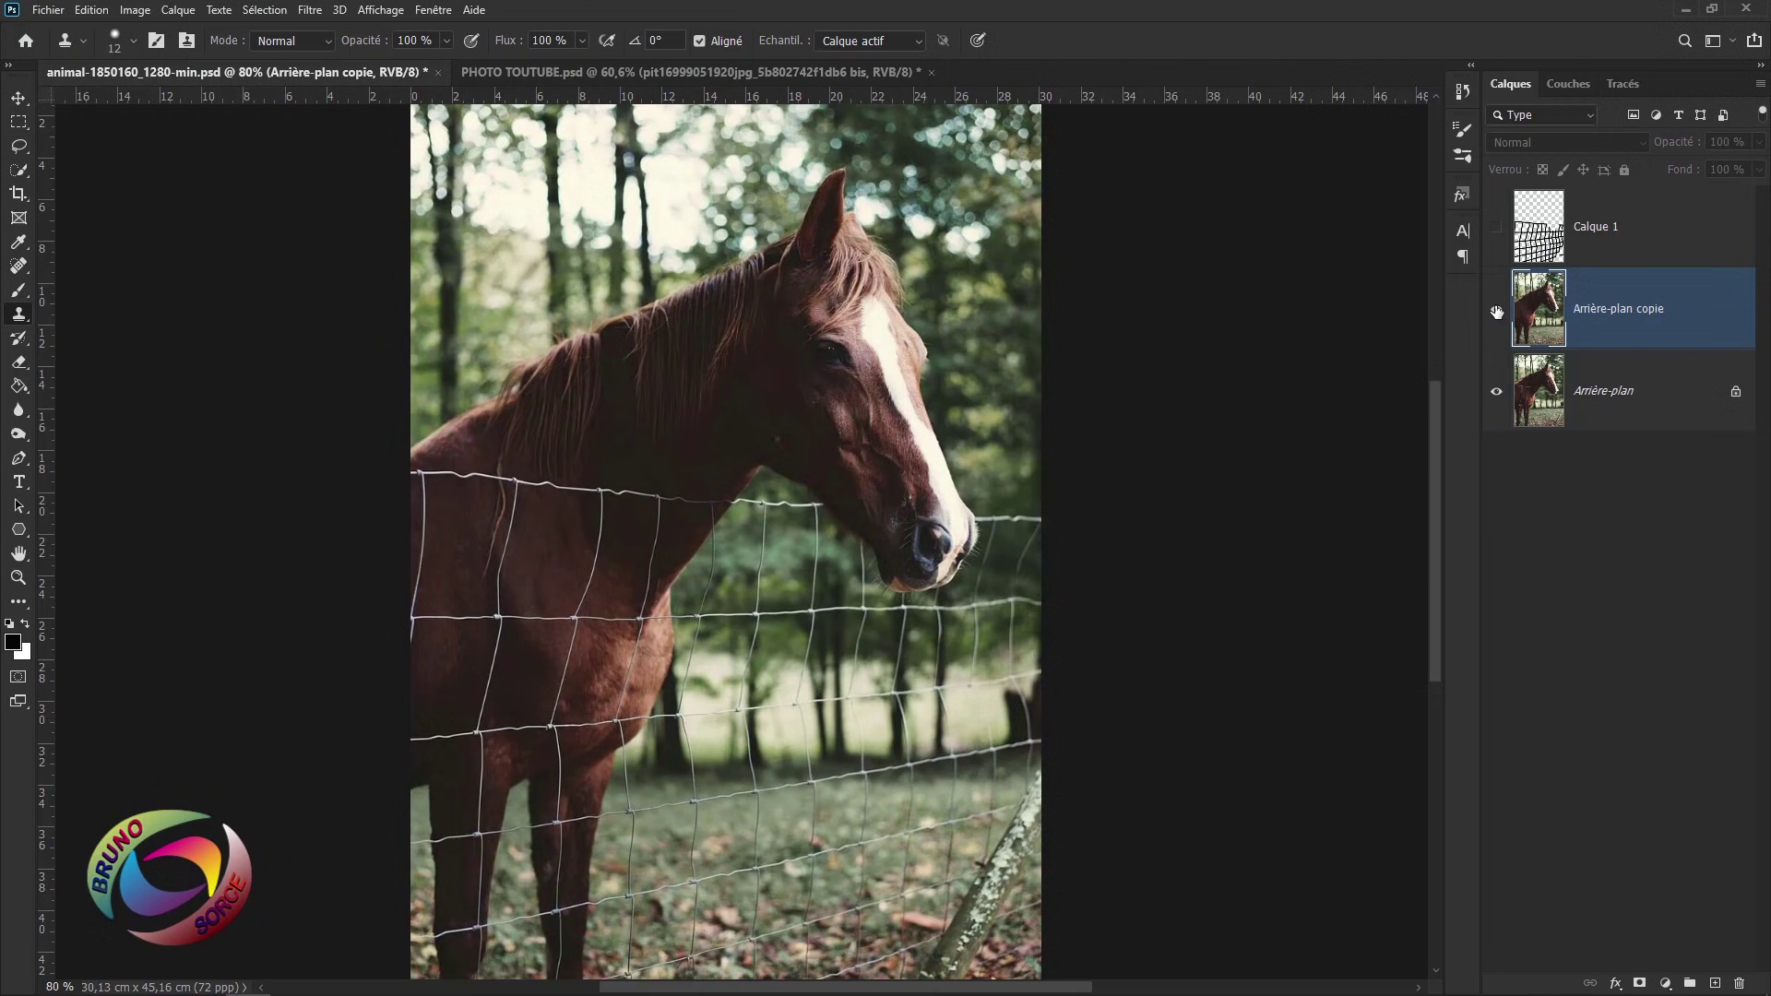
left_click(1496, 310)
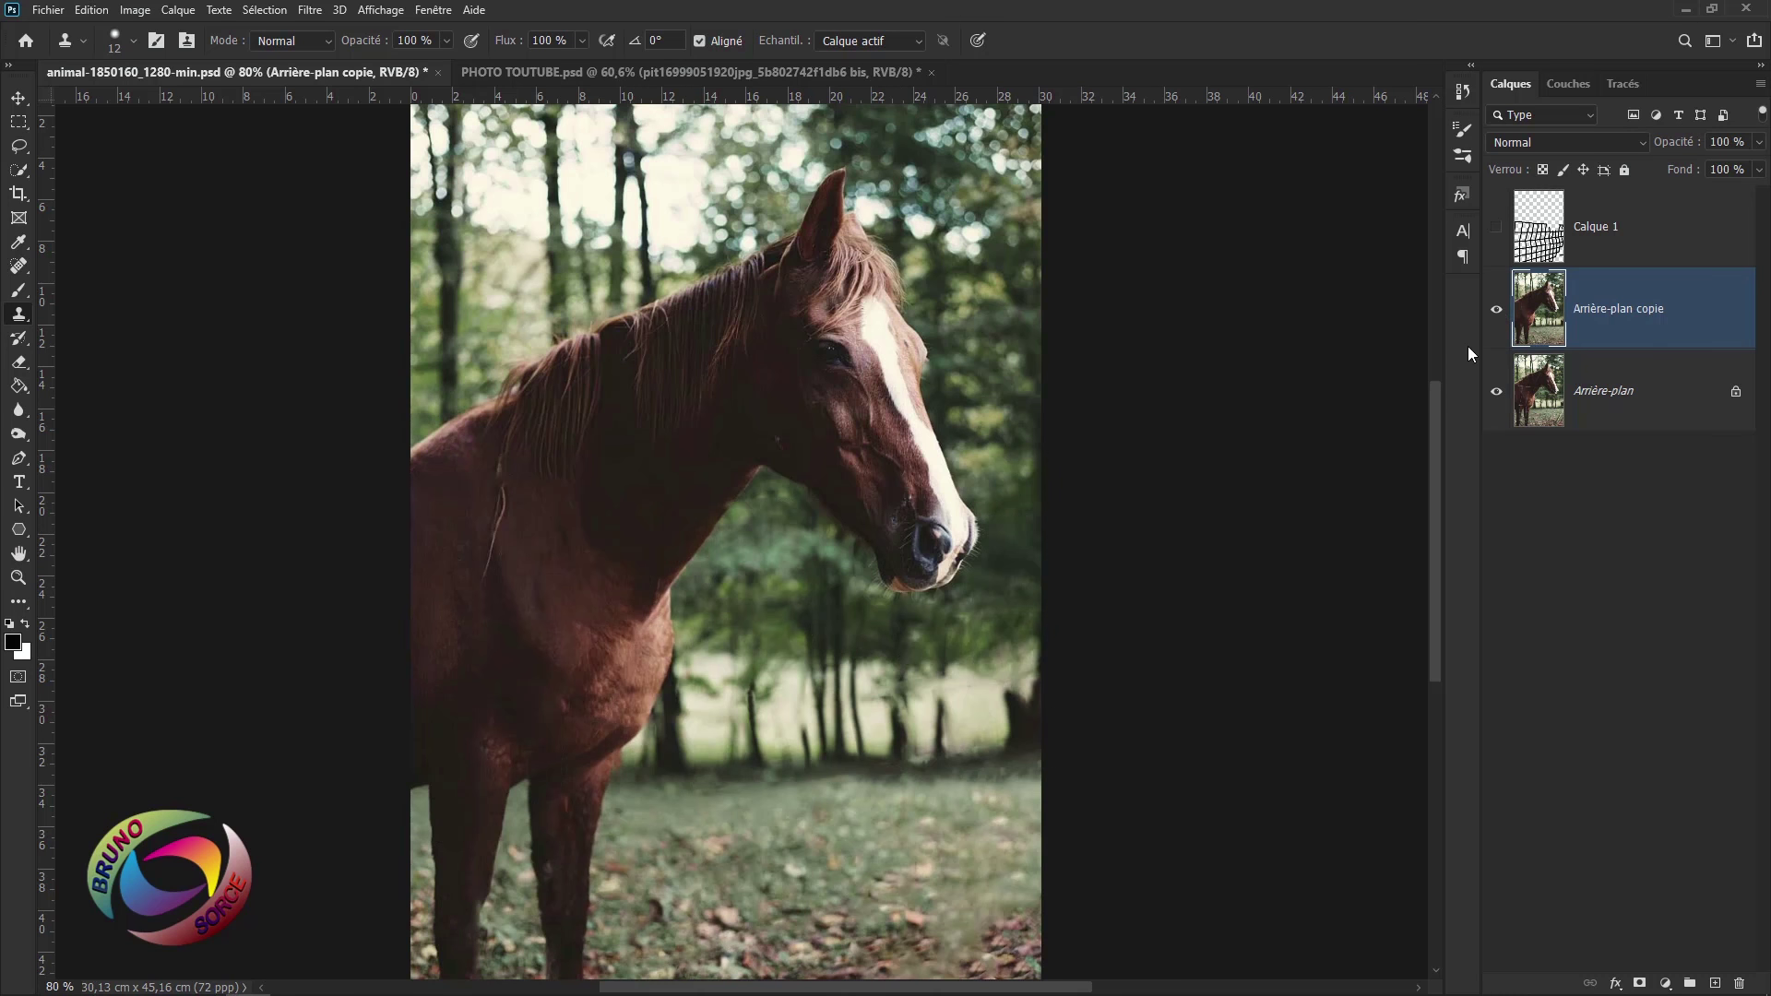
scroll(847, 657, "up", 1)
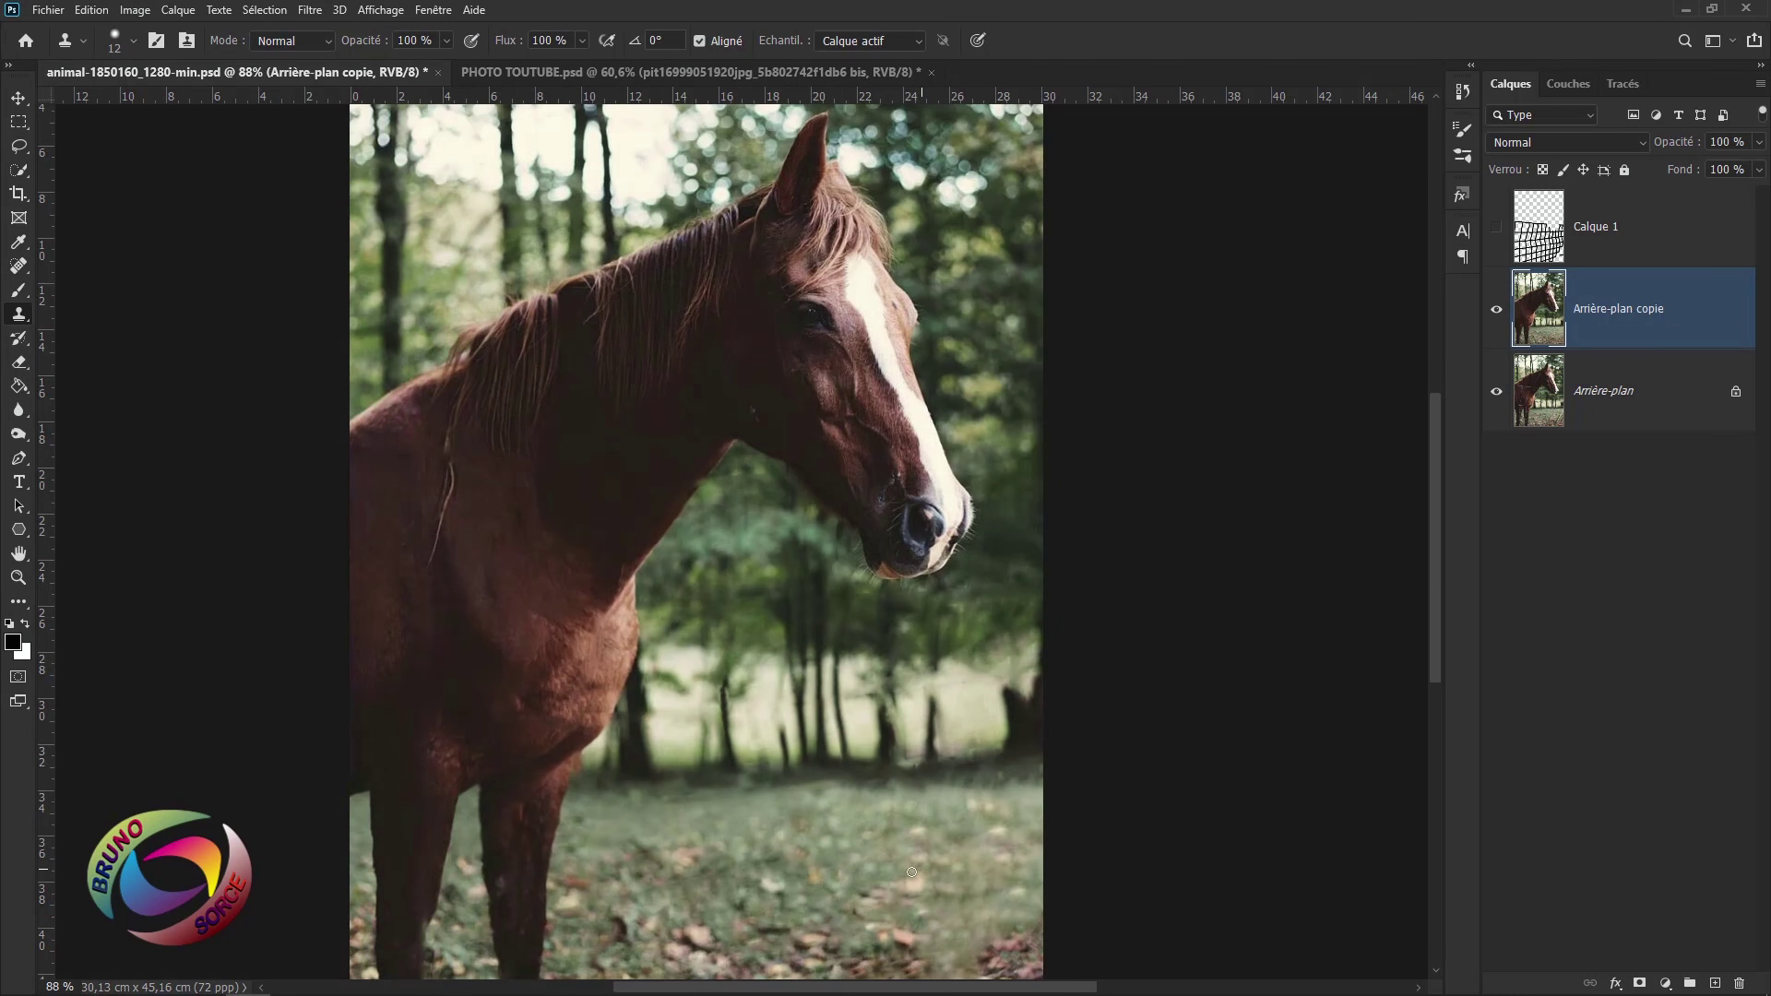
scroll(950, 637, "down", 2)
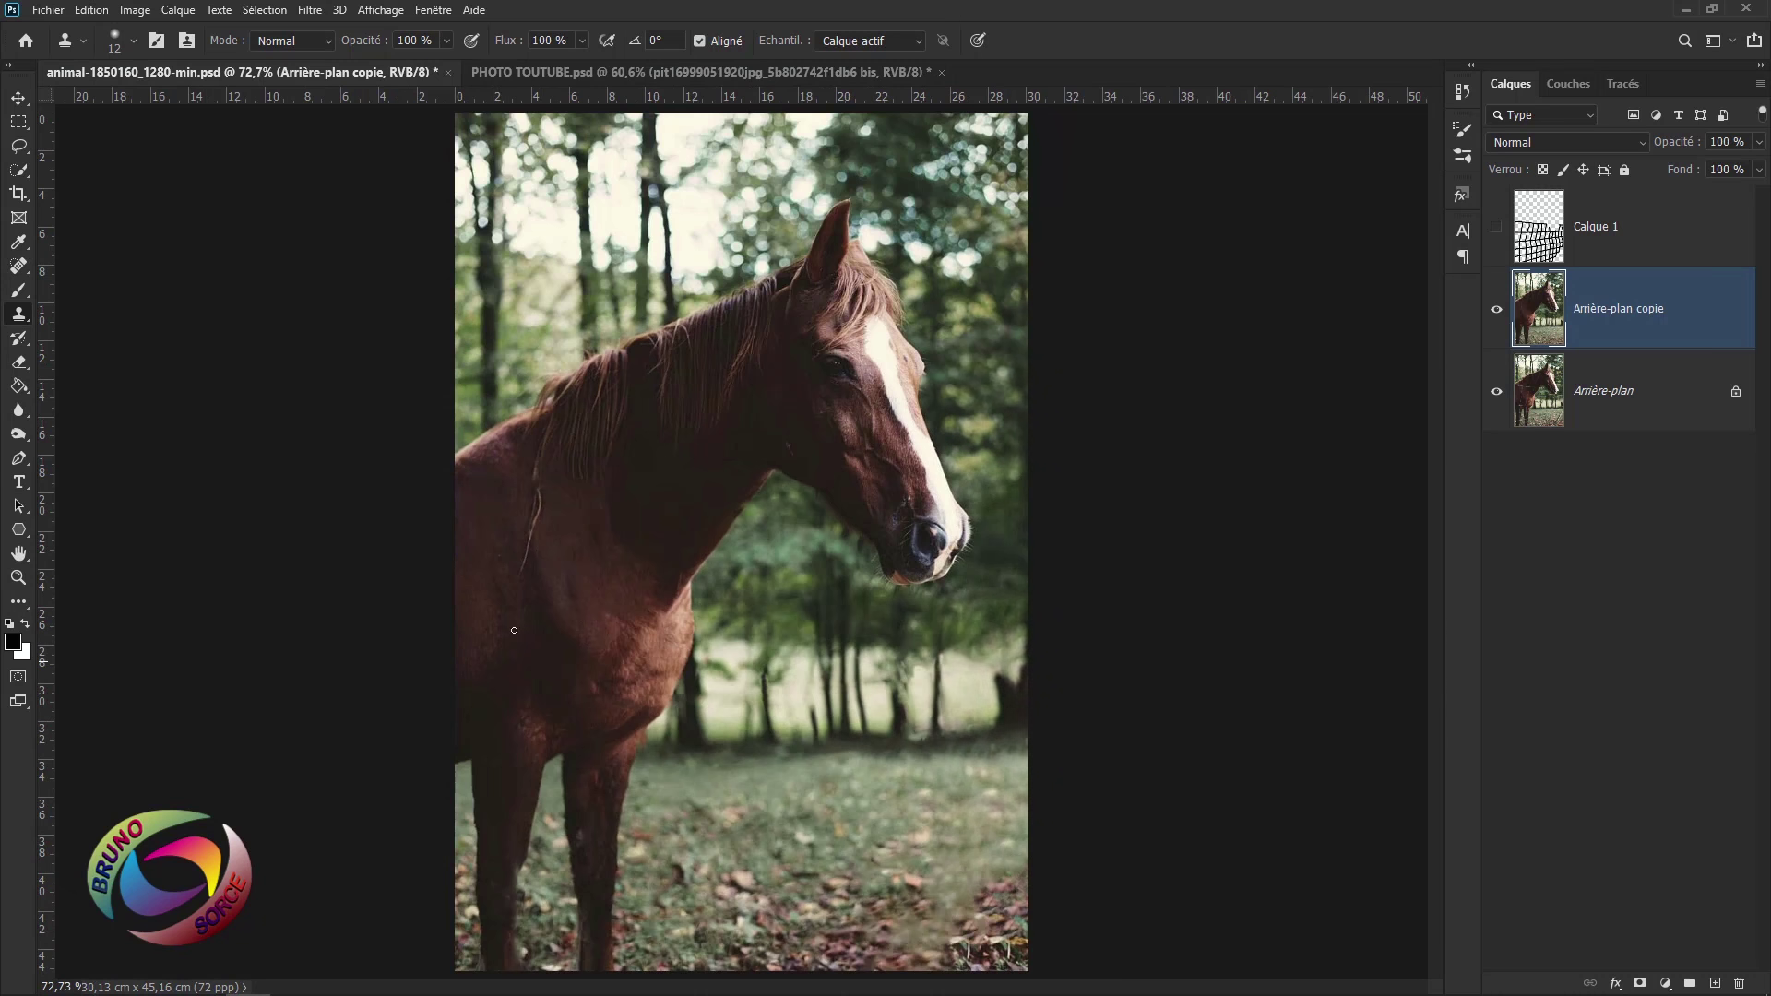
left_click(741, 73)
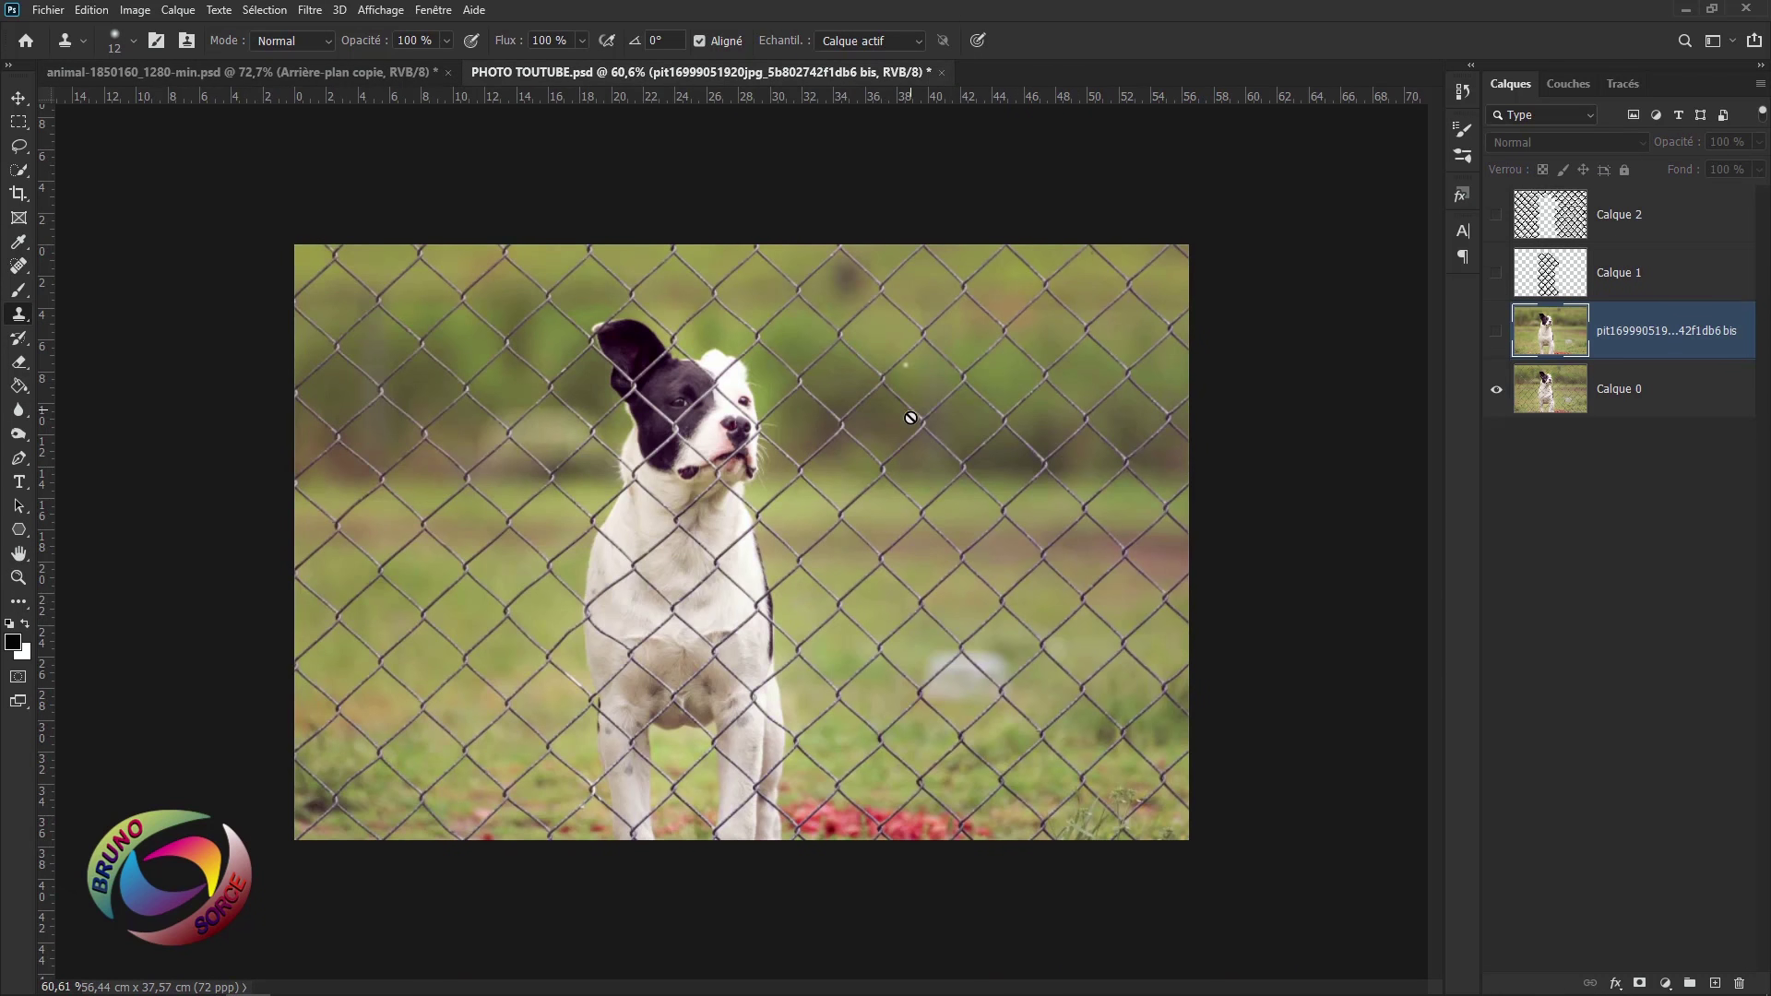
- Turn on the retouched dog layer so the dog appears without the chain-link fence
left_click(1496, 331)
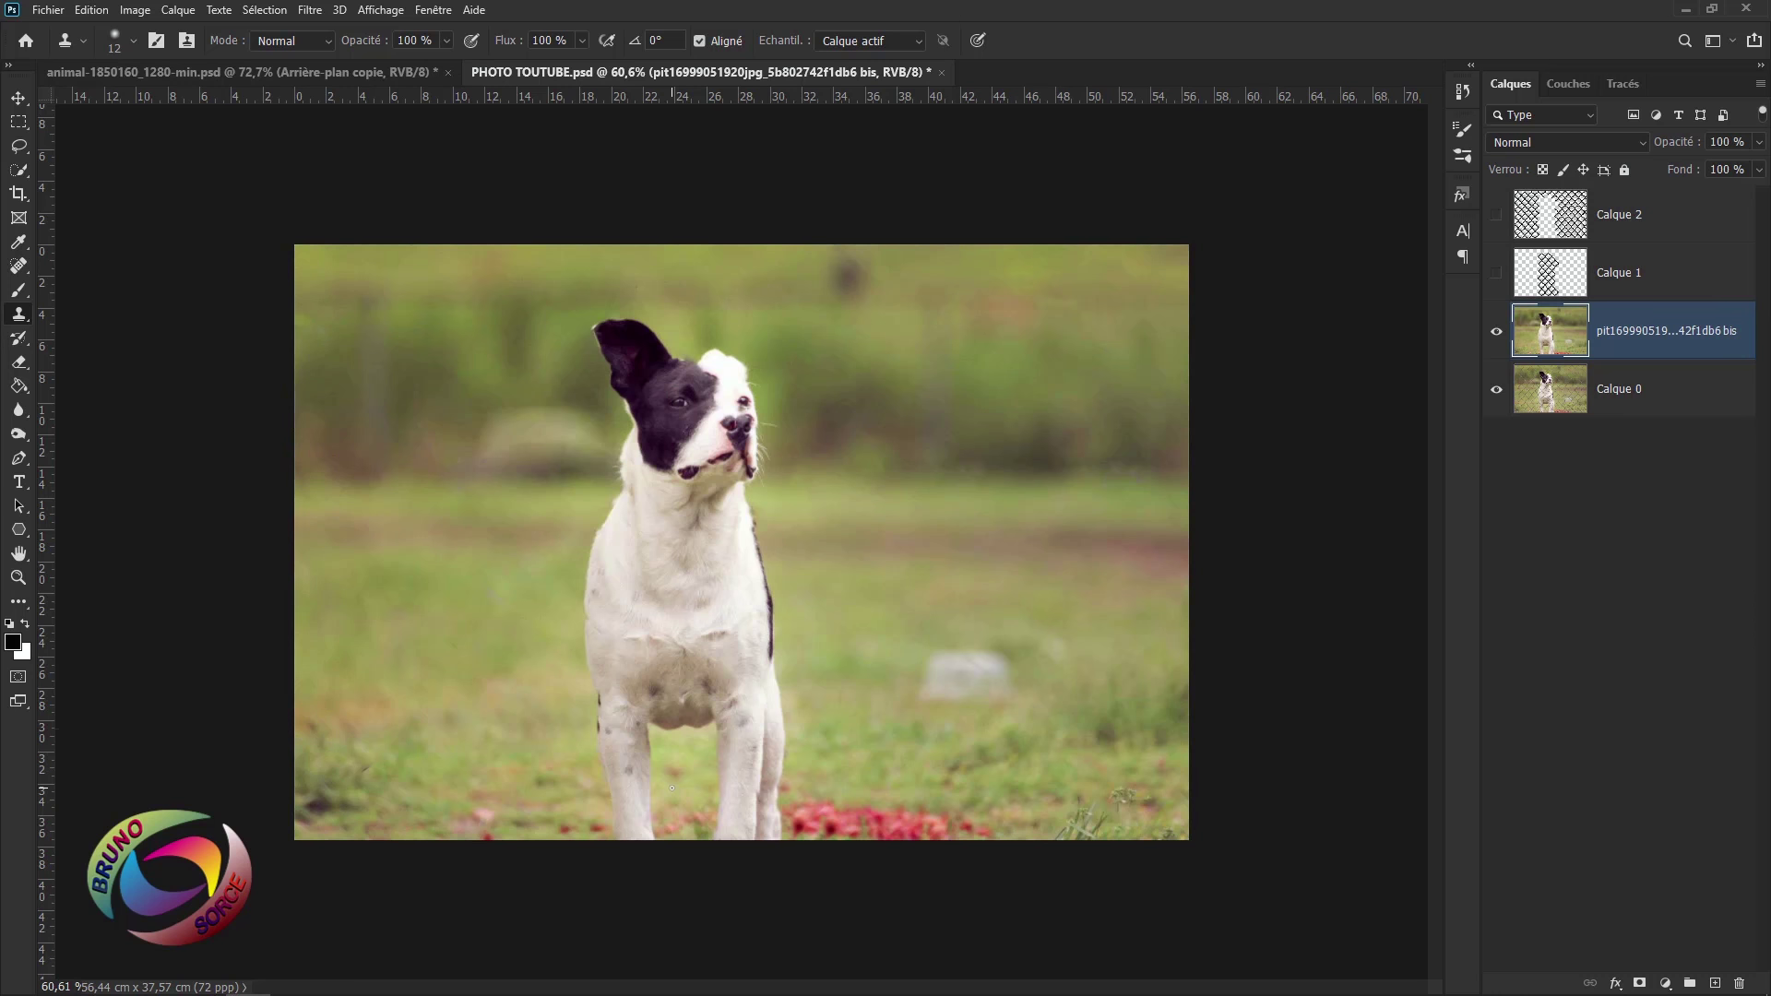